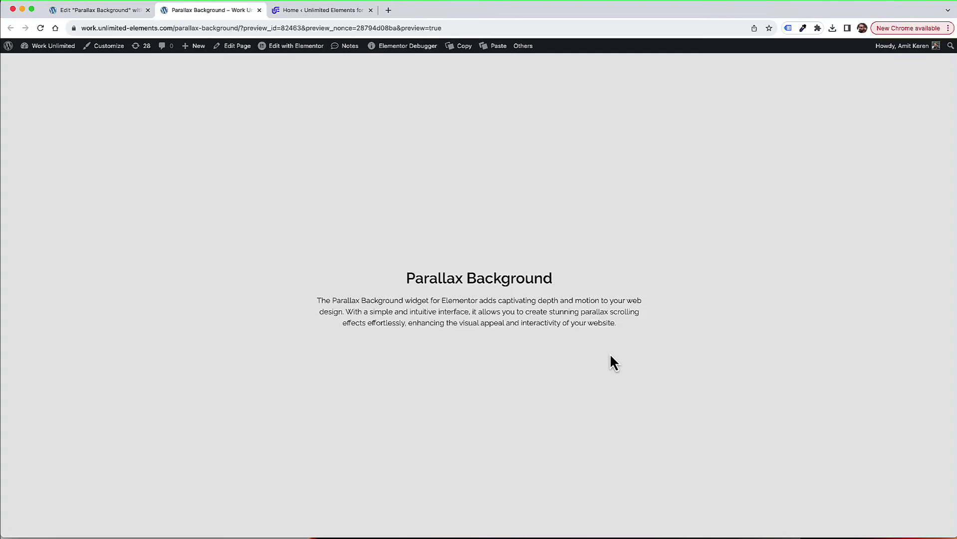
# Examine the parallax effect of the moon, stars and mountains section on the preview page
pyautogui.scroll(-10, 609, 355)
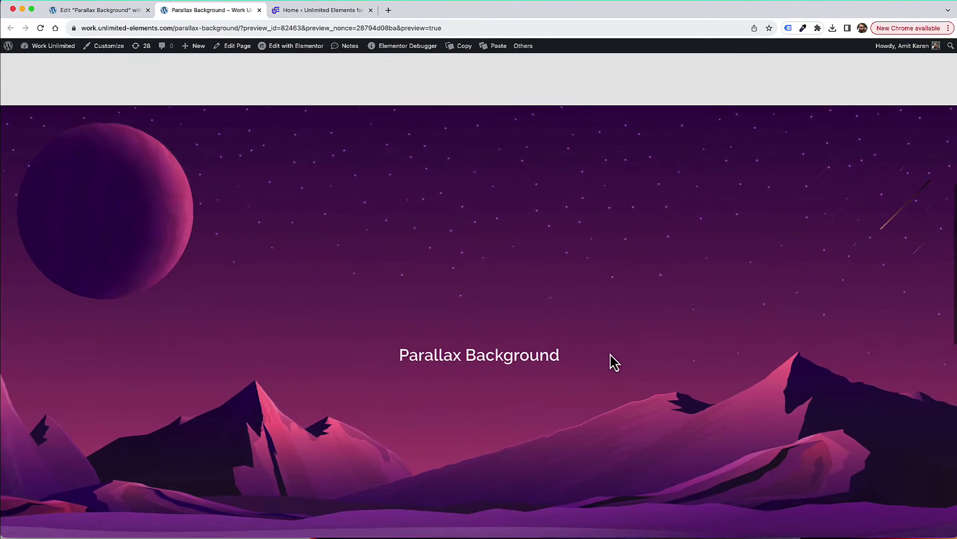
pyautogui.scroll(-3, 613, 362)
pyautogui.scroll(5, 614, 362)
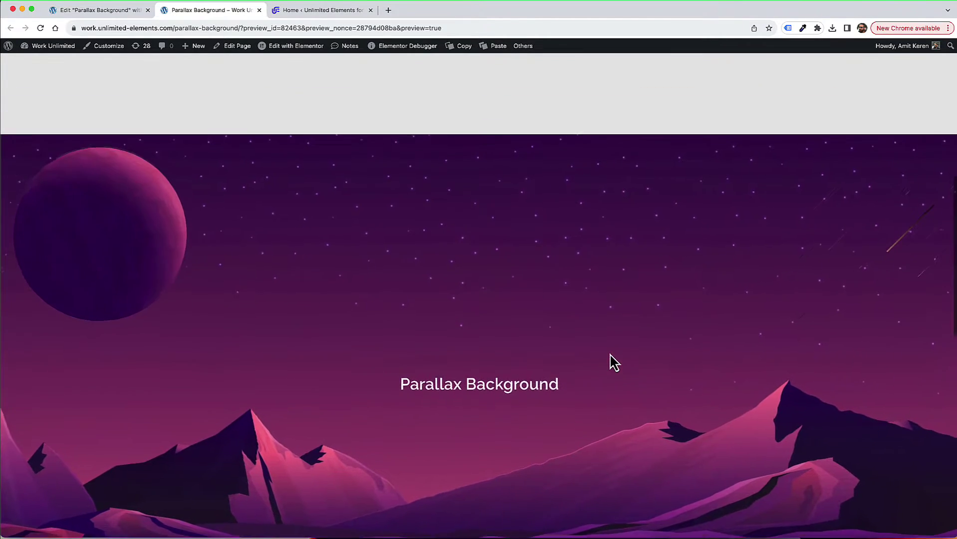
pyautogui.scroll(-4, 614, 361)
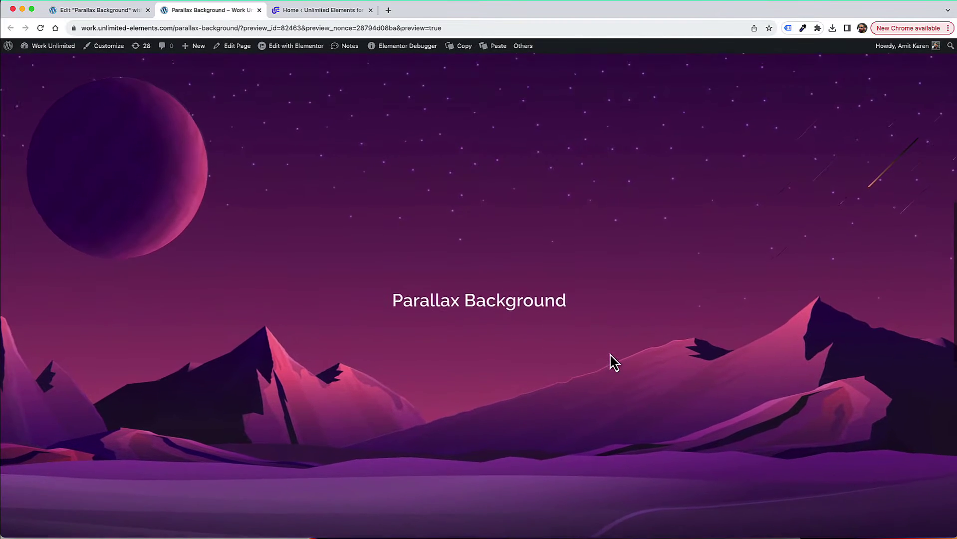
pyautogui.scroll(2, 614, 362)
pyautogui.scroll(-2, 613, 362)
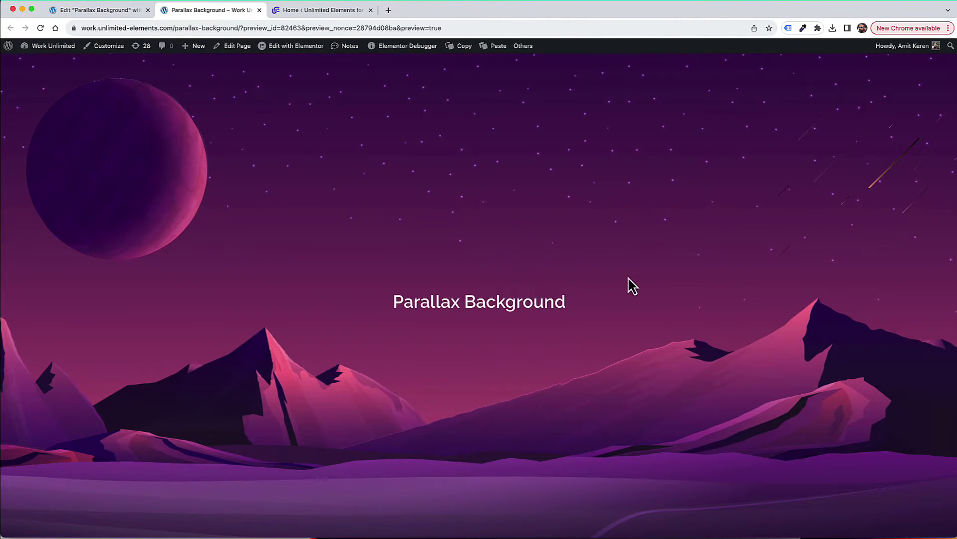
pyautogui.scroll(3, 629, 279)
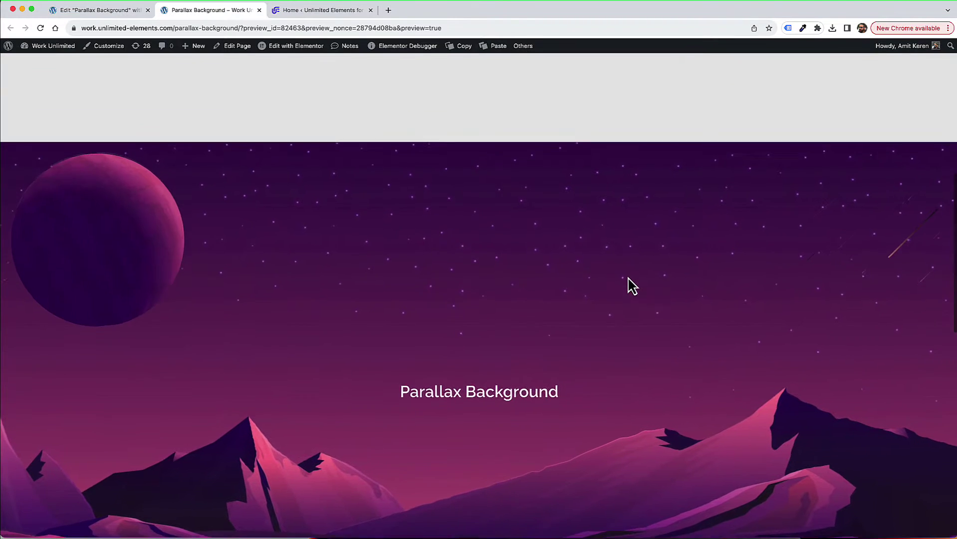
pyautogui.scroll(3, 632, 286)
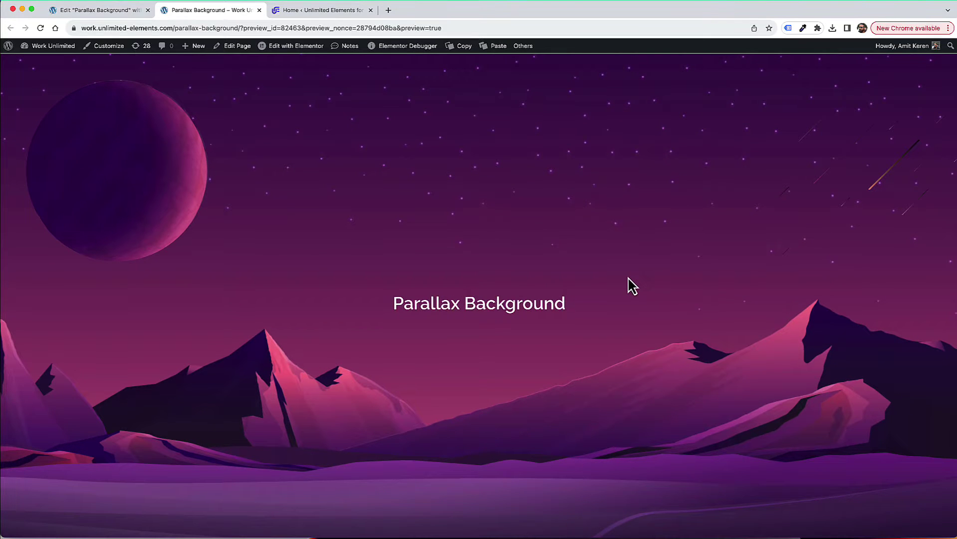
pyautogui.scroll(3, 633, 286)
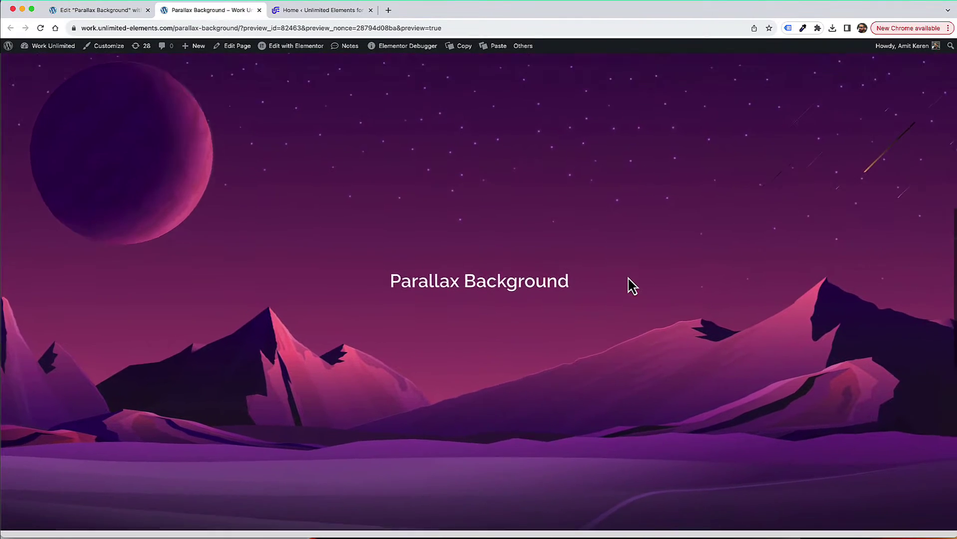
pyautogui.scroll(3, 633, 286)
pyautogui.scroll(2, 632, 286)
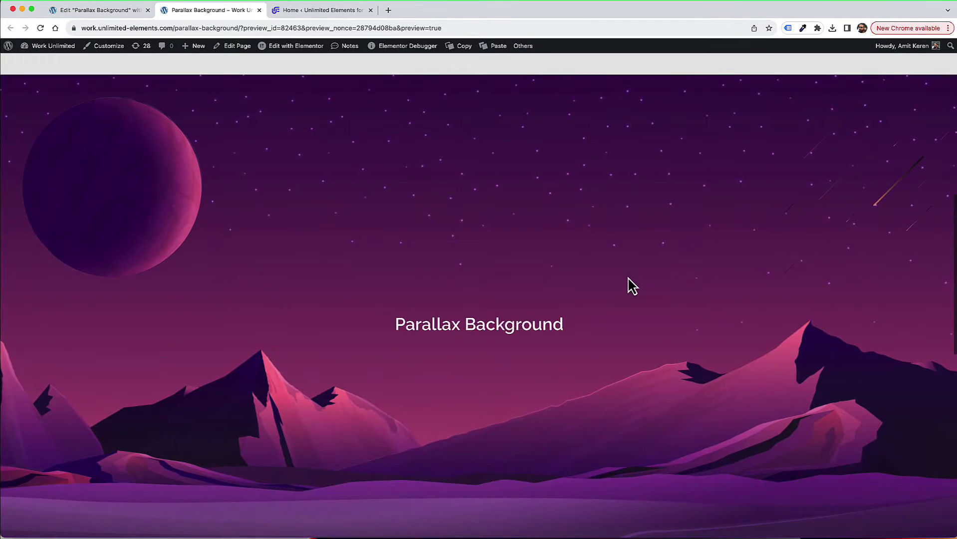
pyautogui.scroll(3, 632, 286)
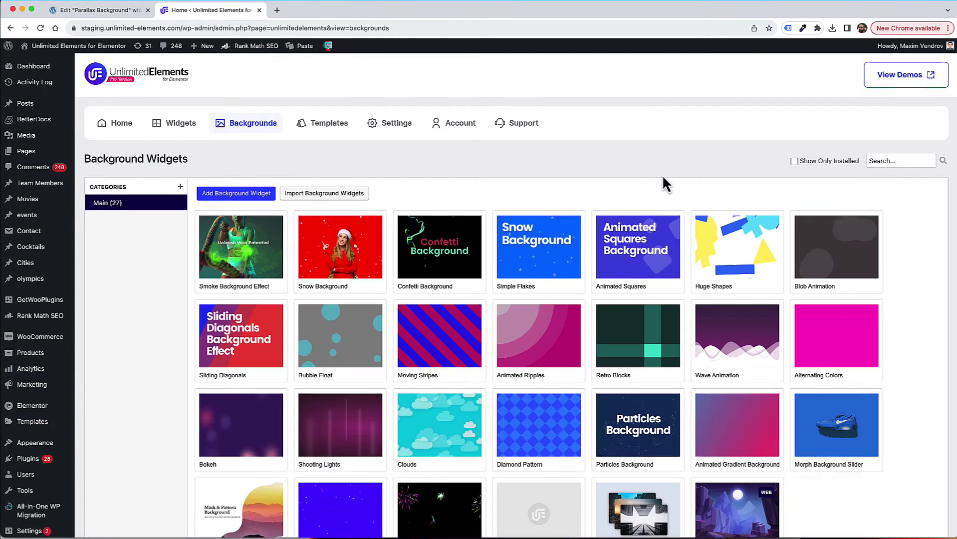
# Install the Parallax Background widget from the Background Widgets library
pyautogui.scroll(-2, 664, 180)
pyautogui.moveTo(701, 499)
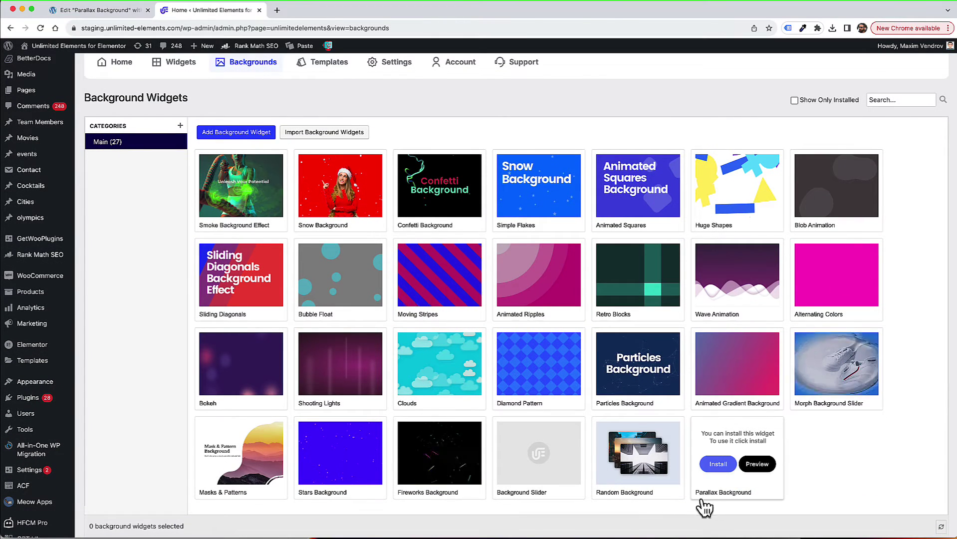
pyautogui.click(718, 465)
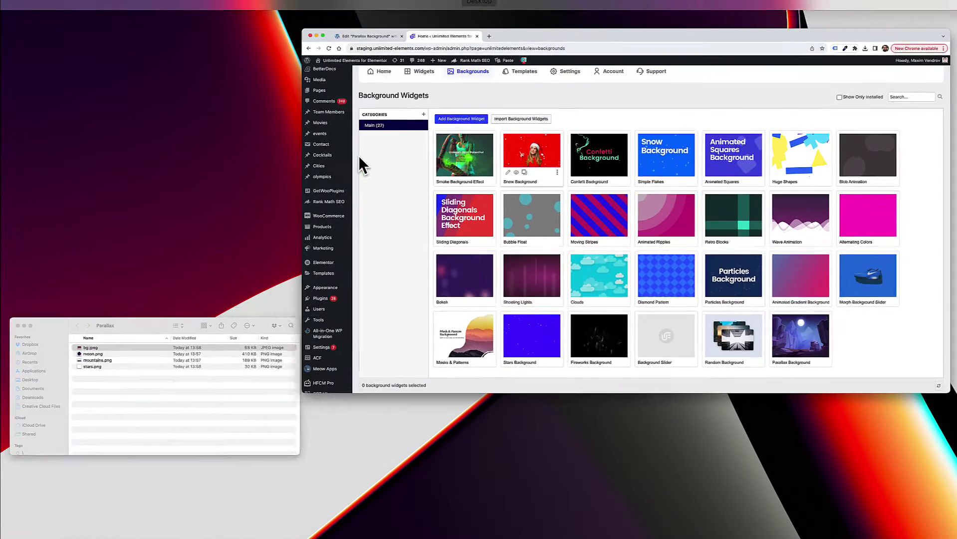
# Switch to the Finder folder Parallax and preview bg.jpeg, moon.png, mountains.png and stars.png one after another
pyautogui.click(256, 374)
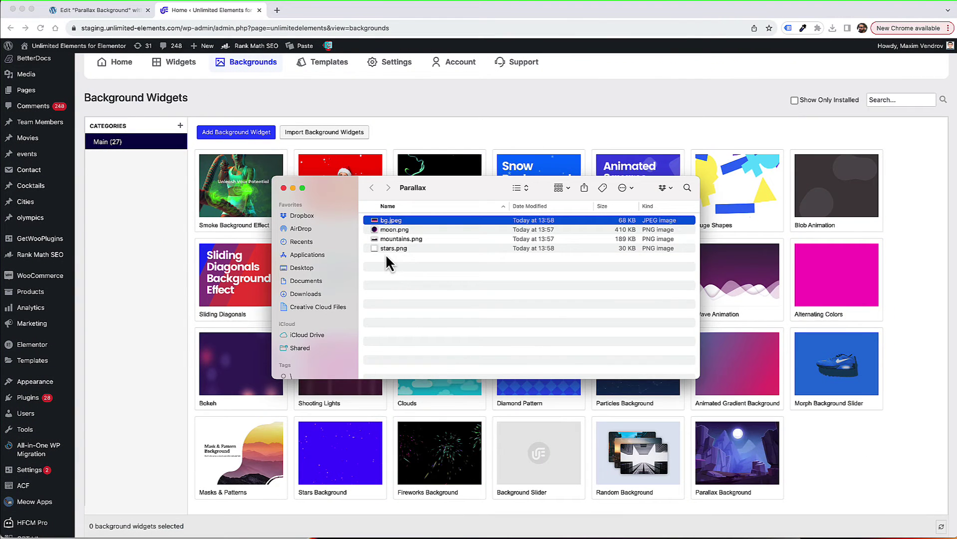
pyautogui.press('space')
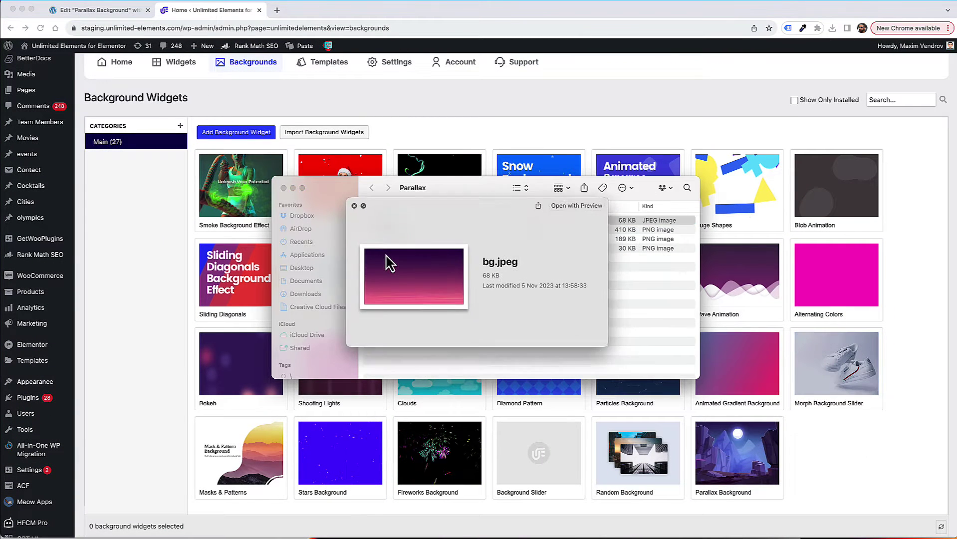
pyautogui.press('space')
pyautogui.press('Down')
pyautogui.press('space')
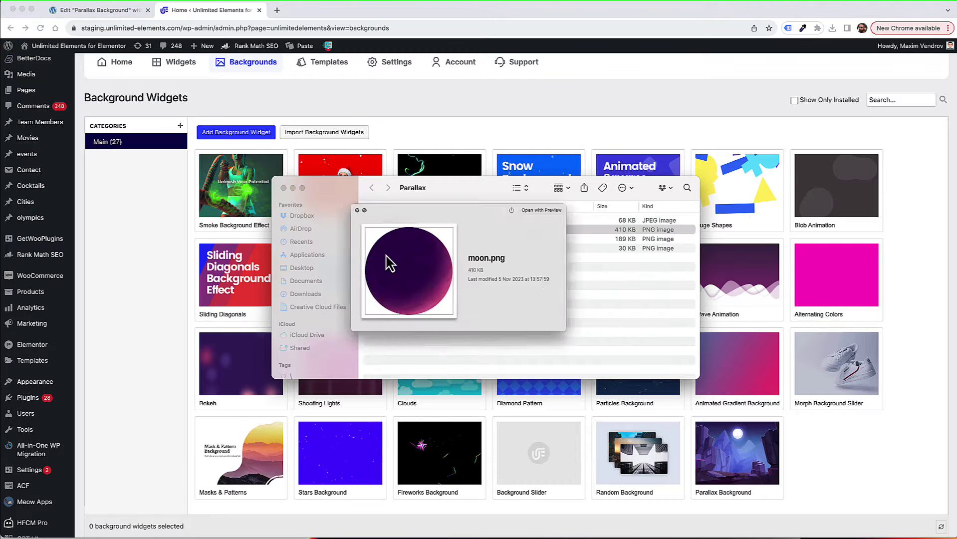
pyautogui.press('space')
pyautogui.press('Down')
pyautogui.press('space')
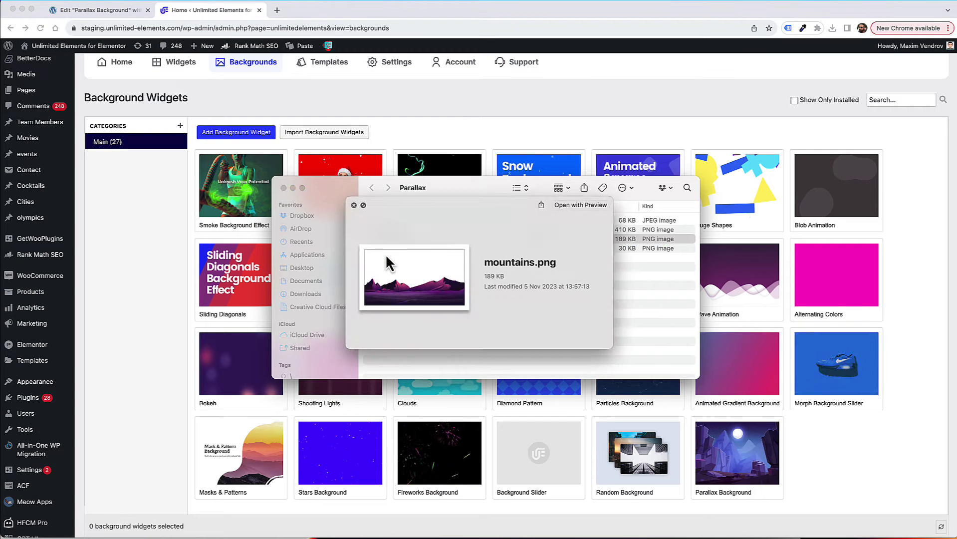
pyautogui.press('space')
pyautogui.press('Down')
pyautogui.press('space')
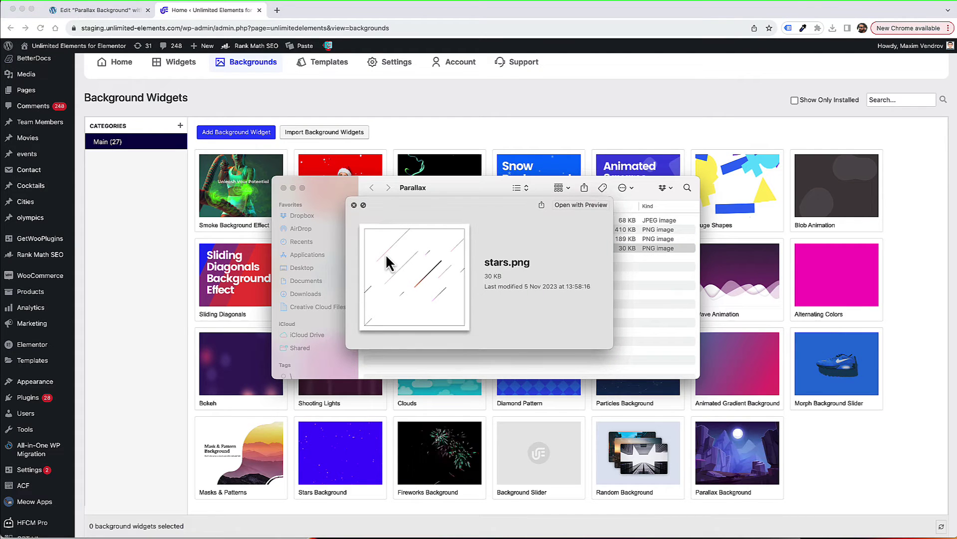
pyautogui.press('space')
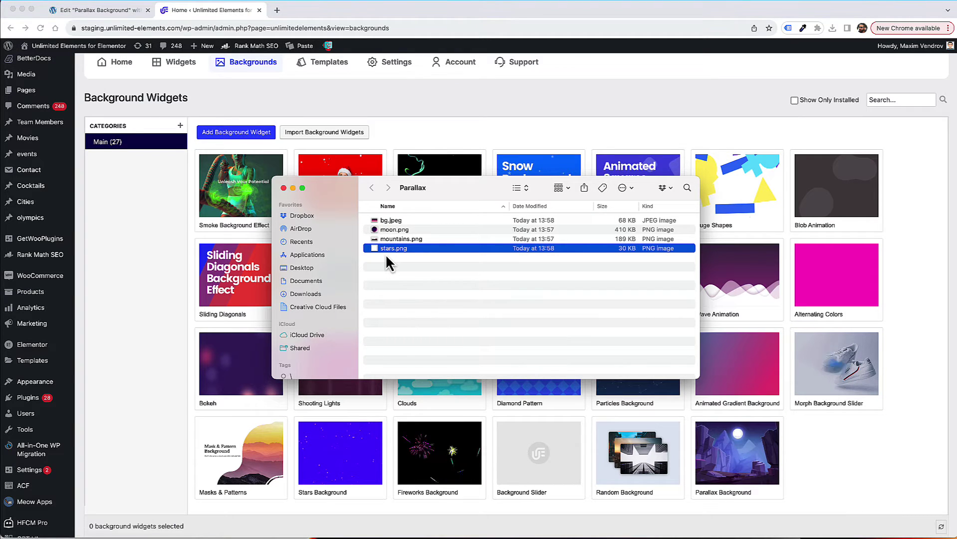
# Switch to the Elementor editor in the browser and examine the page's intro section, empty container and Good Bye section
pyautogui.click(114, 12)
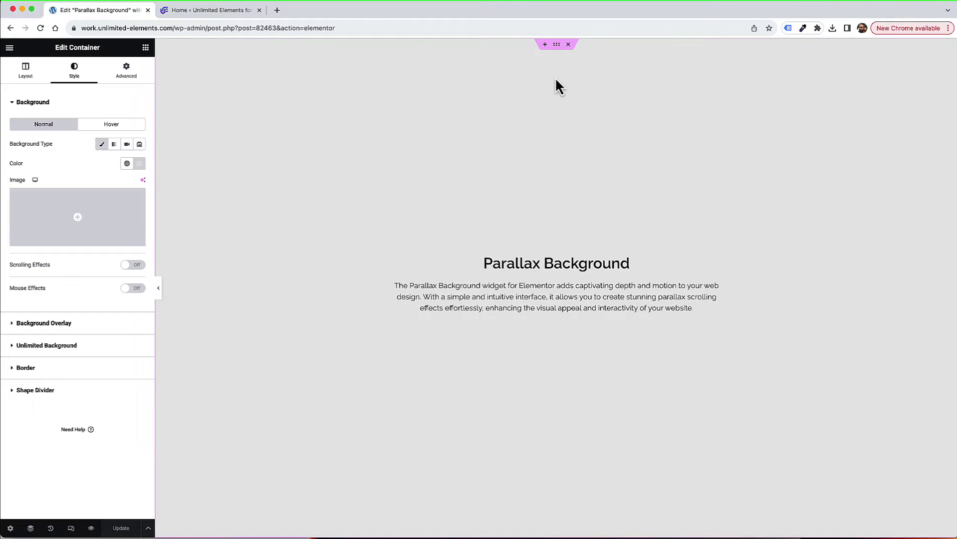
pyautogui.scroll(-7, 555, 79)
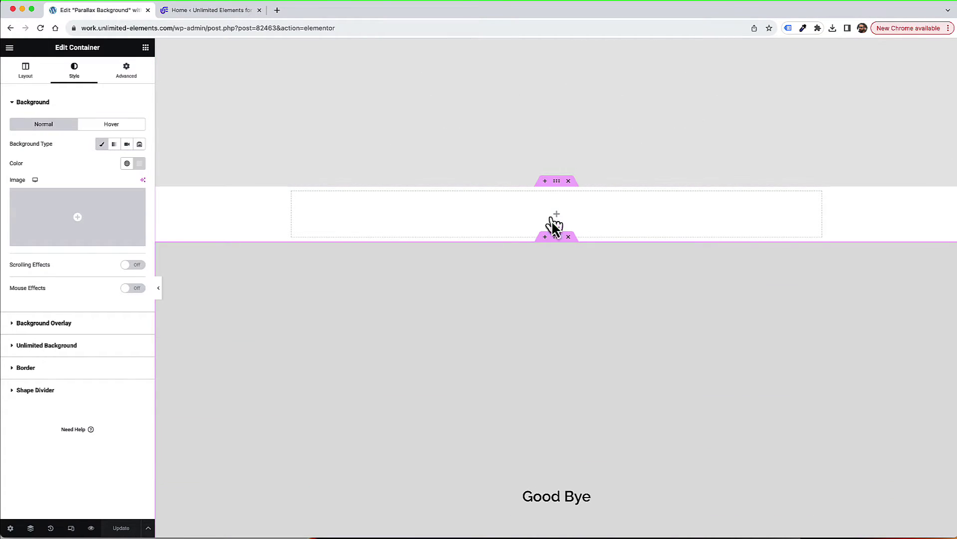
pyautogui.scroll(2, 554, 227)
pyautogui.scroll(5, 549, 200)
pyautogui.scroll(-6, 538, 192)
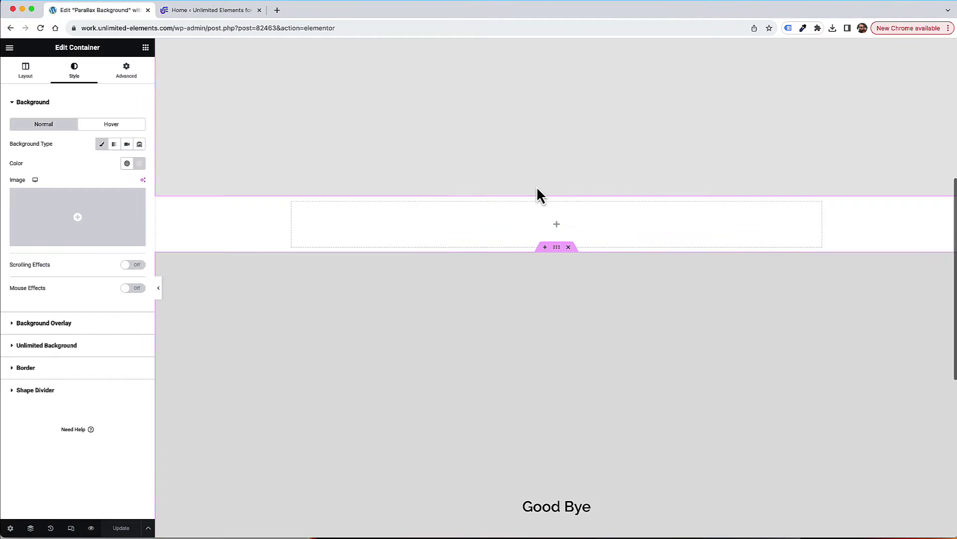
pyautogui.scroll(4, 541, 339)
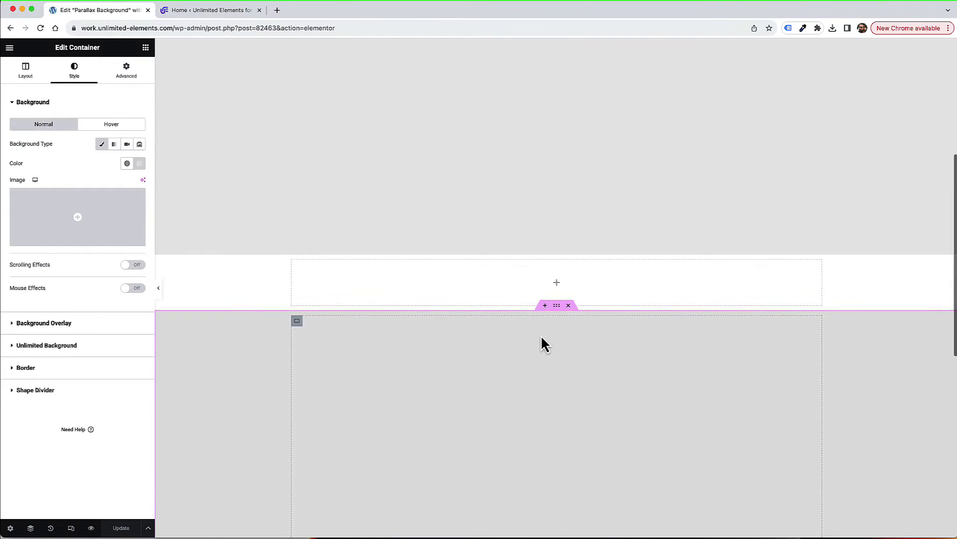
pyautogui.scroll(-4, 540, 339)
pyautogui.scroll(8, 540, 339)
pyautogui.scroll(-7, 542, 338)
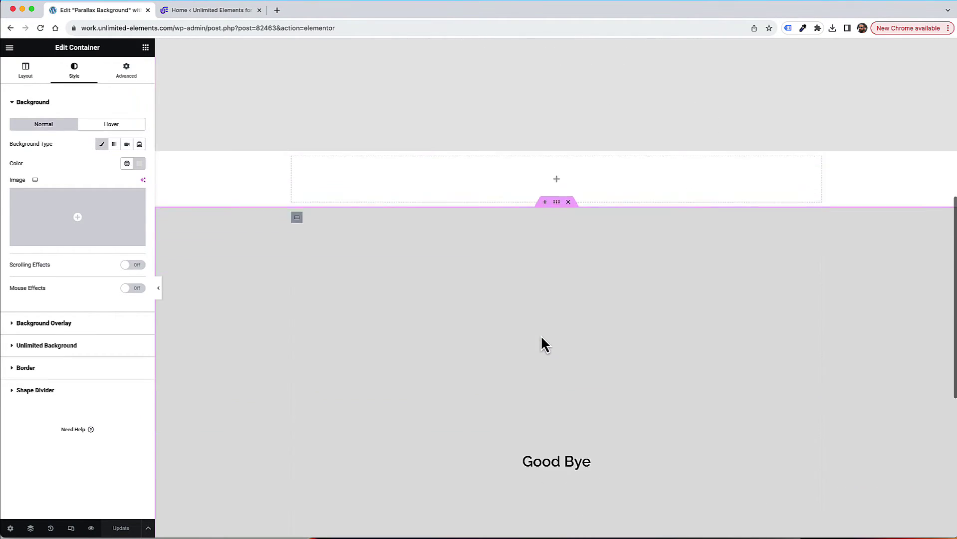
pyautogui.scroll(3, 542, 338)
pyautogui.scroll(-3, 541, 338)
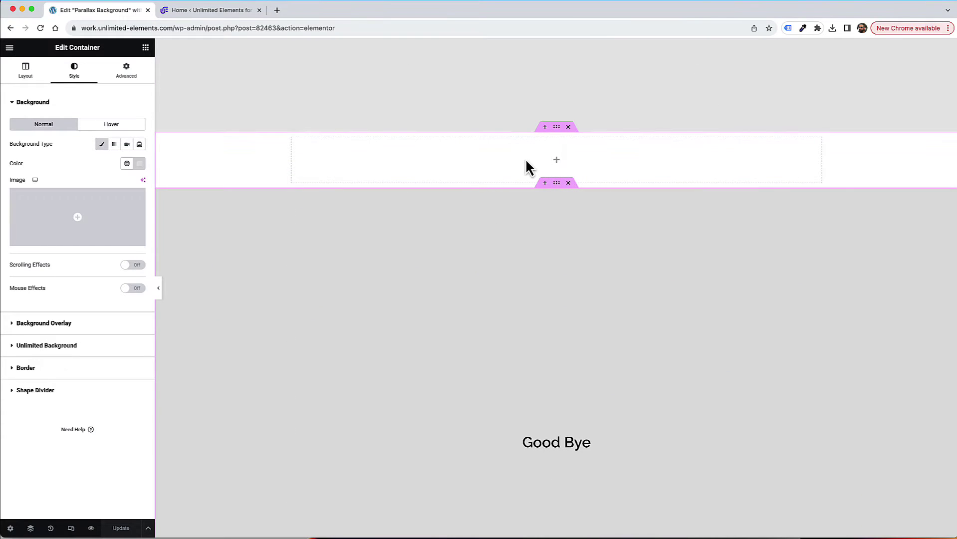
# Set the minimum height of the empty container between the two grey sections to 100 vh
pyautogui.click(558, 129)
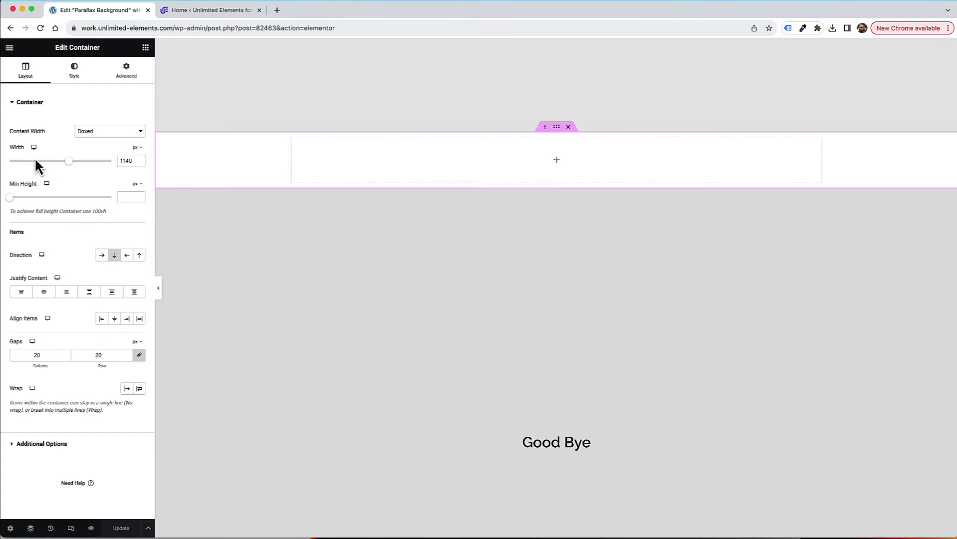
pyautogui.click(135, 184)
pyautogui.click(136, 225)
pyautogui.click(128, 197)
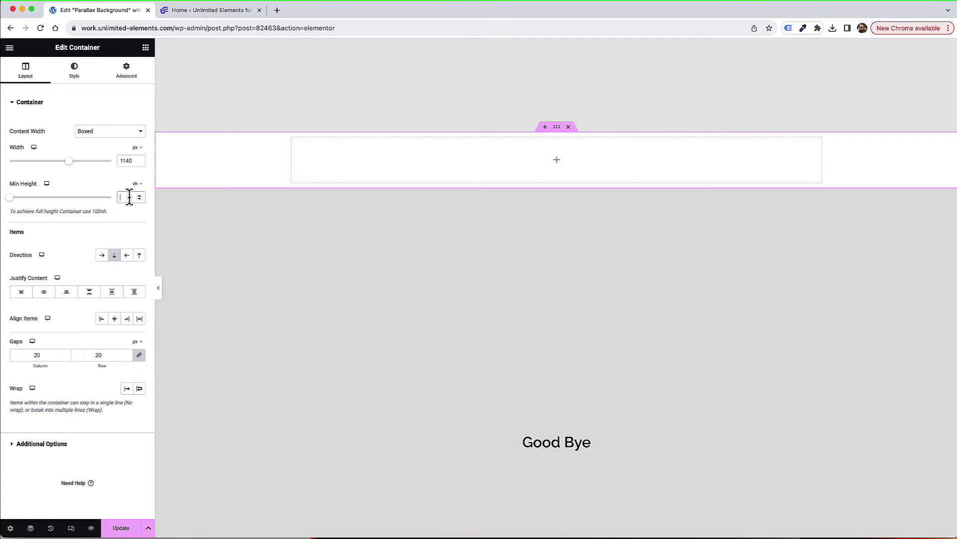
pyautogui.write('100')
pyautogui.scroll(-3, 615, 279)
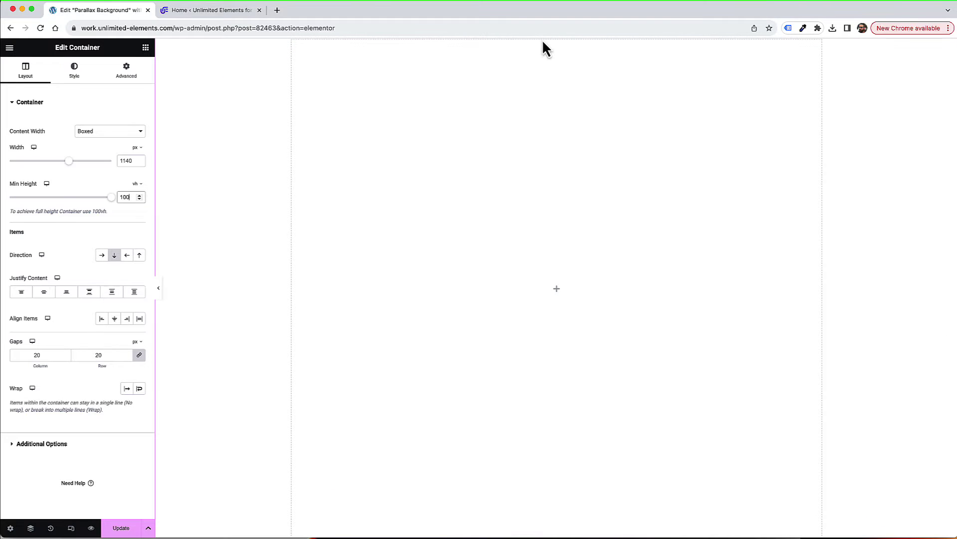
pyautogui.scroll(-1, 559, 218)
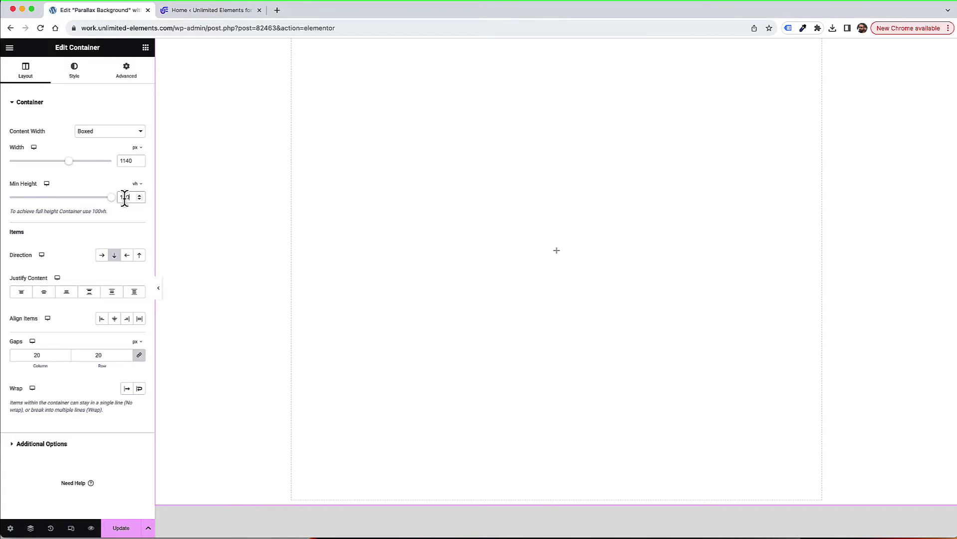
pyautogui.scroll(1, 399, 210)
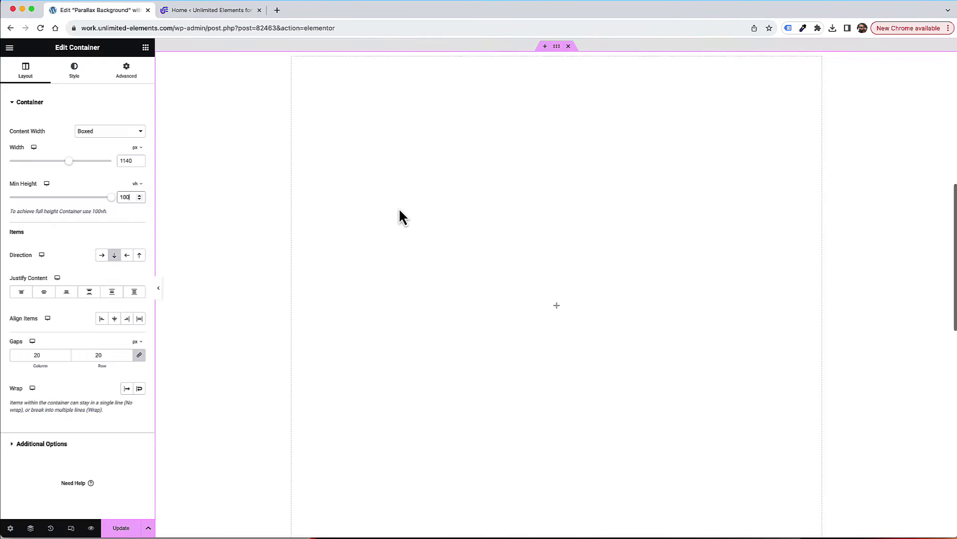
pyautogui.scroll(1, 399, 209)
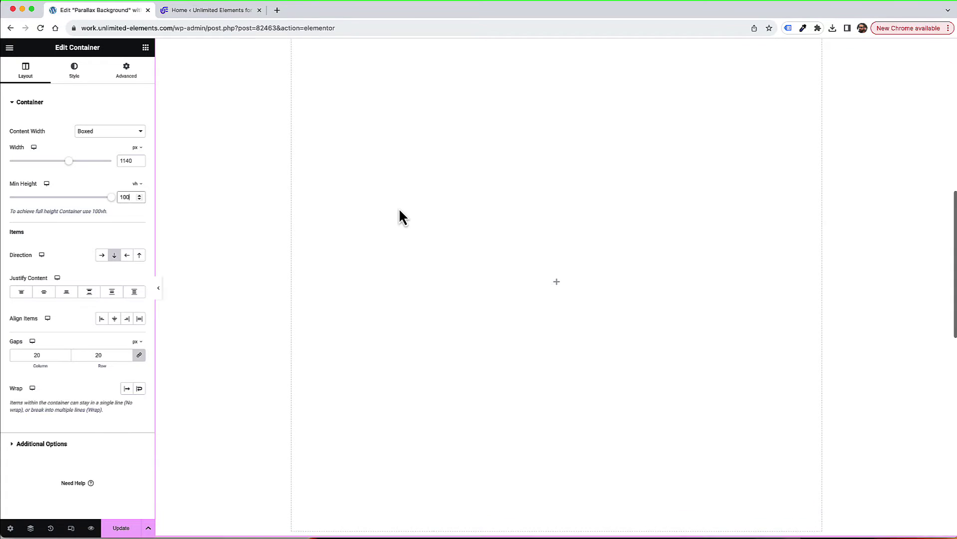
pyautogui.scroll(1, 464, 219)
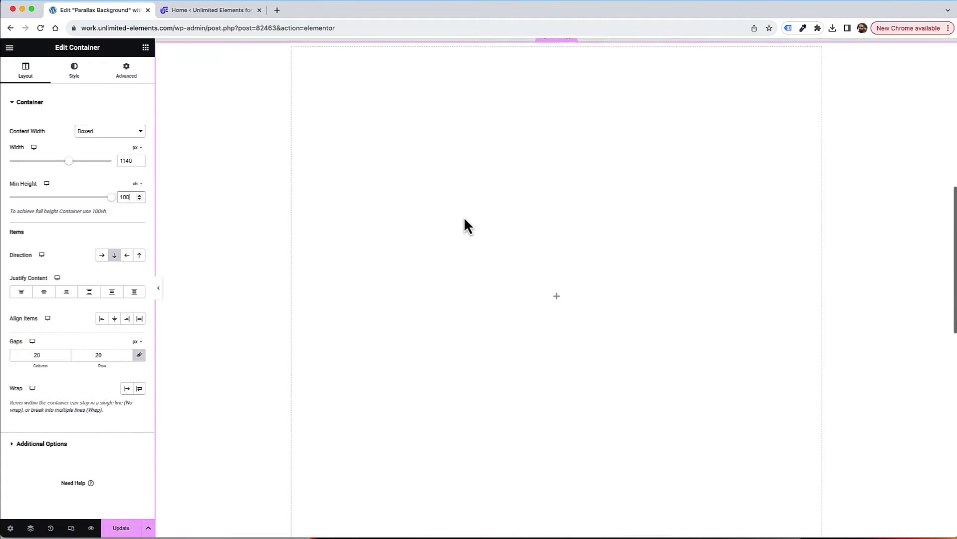
pyautogui.scroll(1, 464, 218)
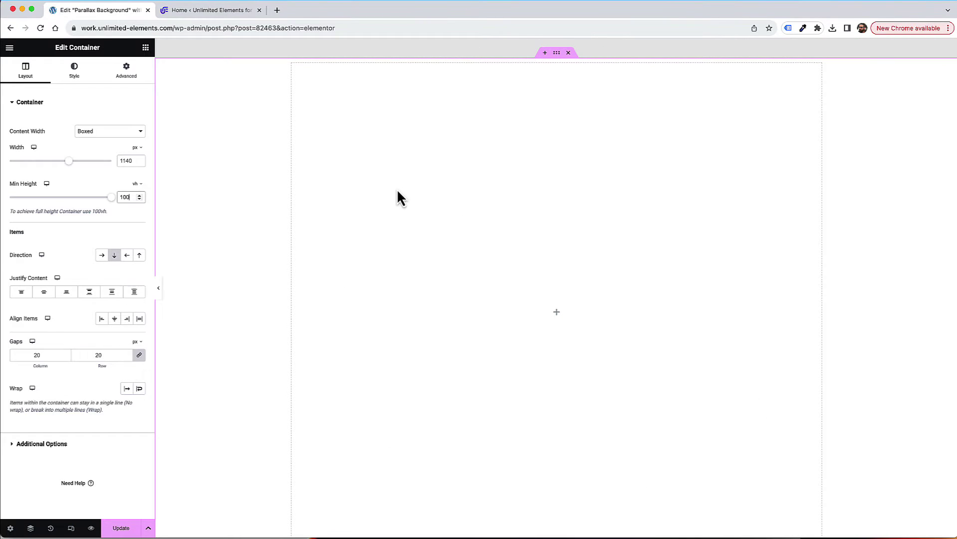
pyautogui.scroll(-2, 398, 192)
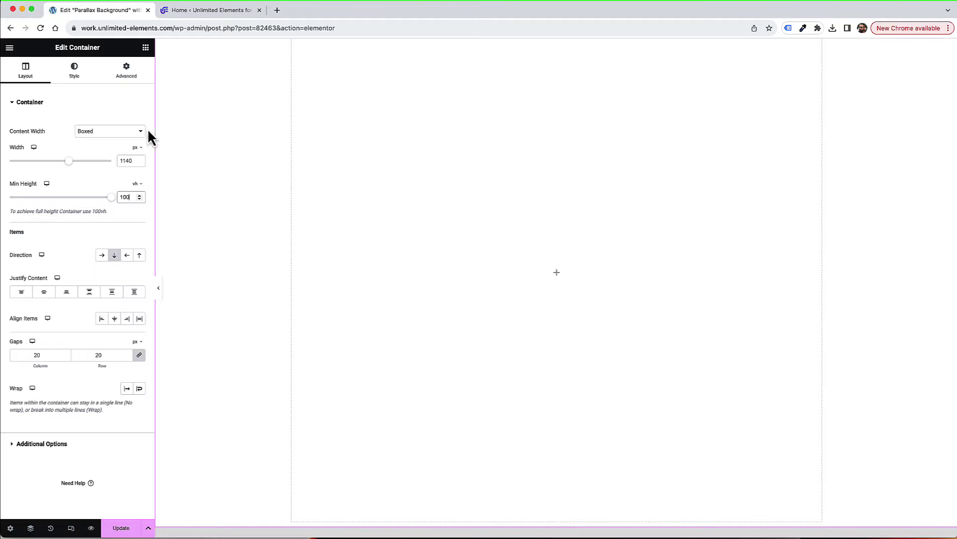
# Set the container's Unlimited Background type to Parallax Background
pyautogui.click(75, 72)
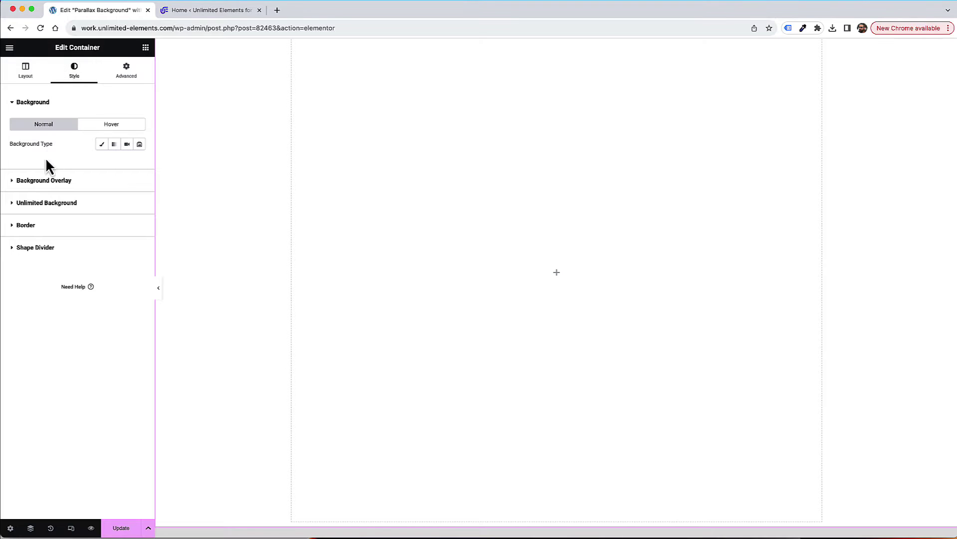
pyautogui.click(37, 204)
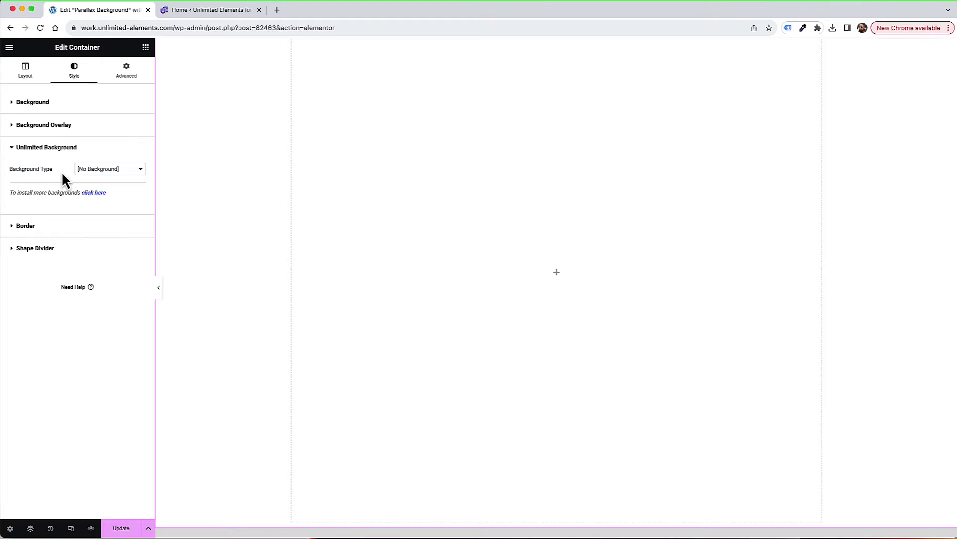
pyautogui.click(99, 171)
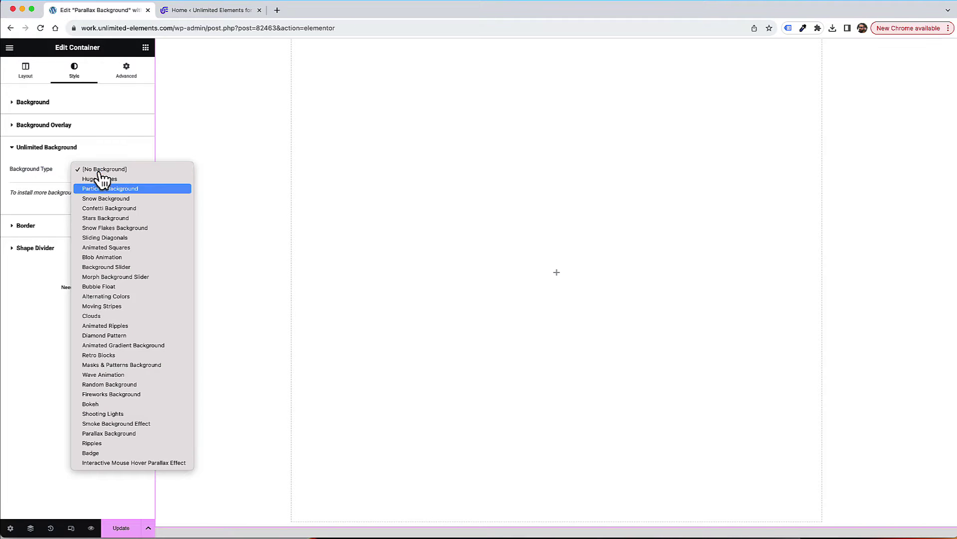
pyautogui.click(116, 433)
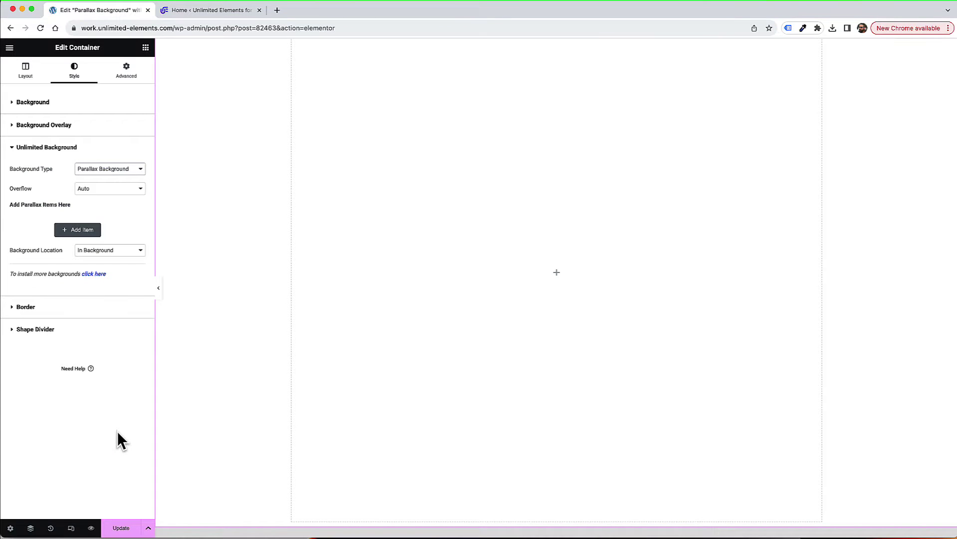
# Add a first parallax item to the container's background and title it Background
pyautogui.click(82, 230)
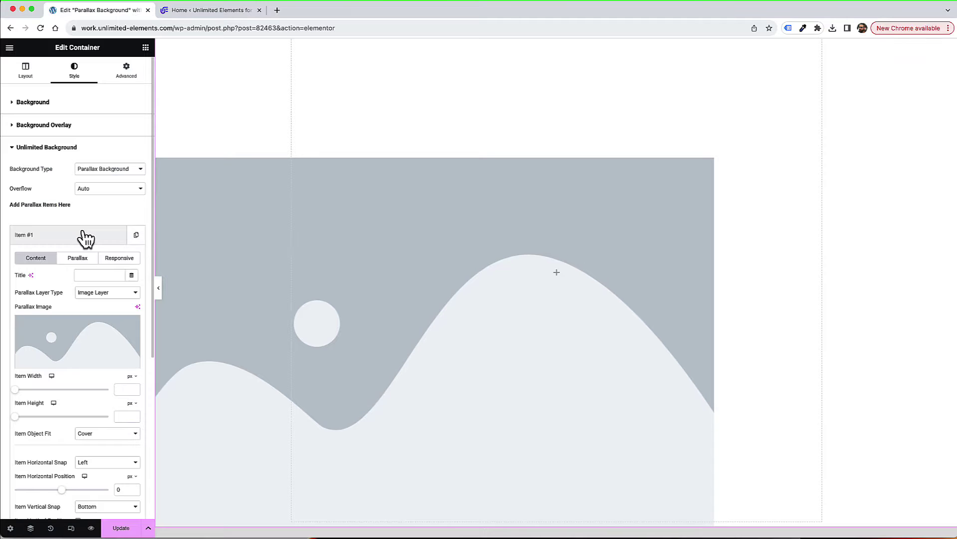
pyautogui.click(91, 275)
pyautogui.write('Backgrou')
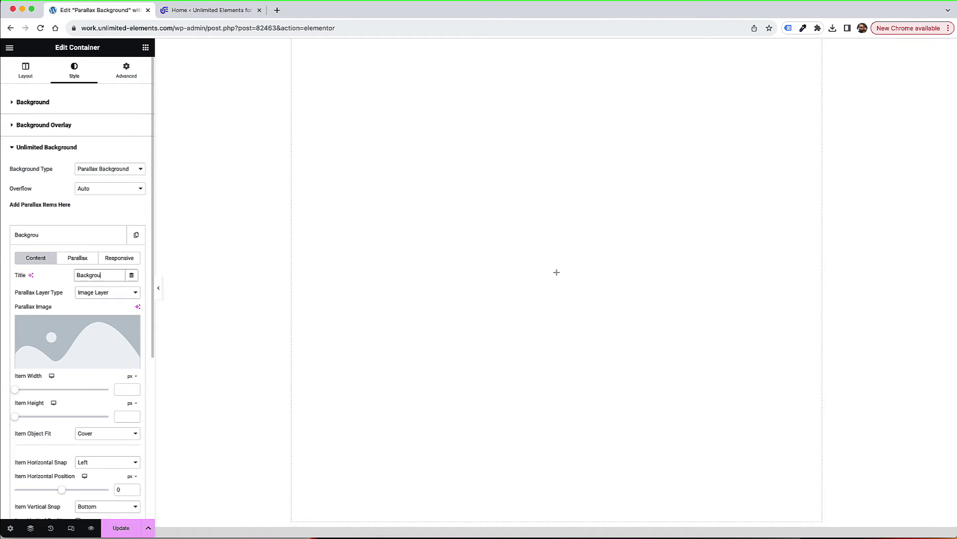
pyautogui.write('nd')
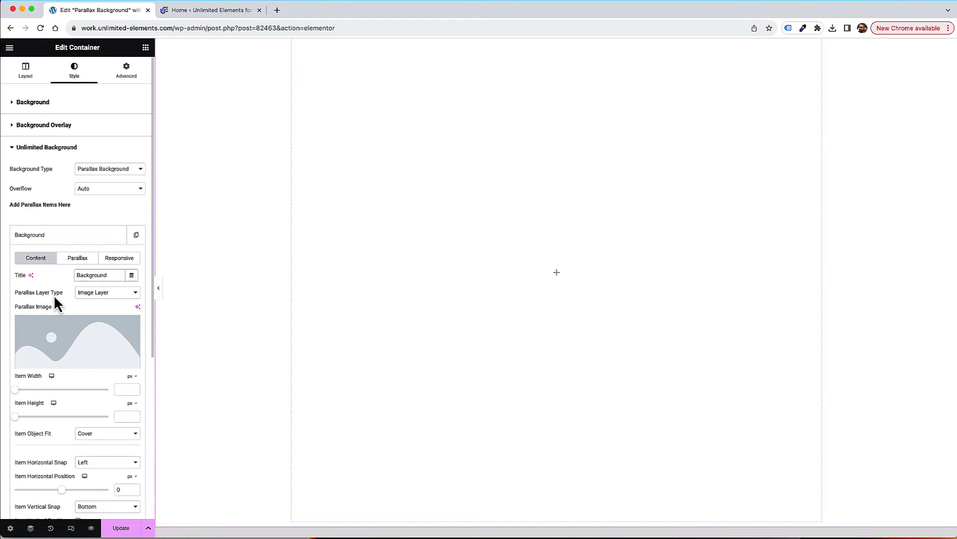
# Change the Background item's parallax layer type to Background Layer
pyautogui.click(93, 295)
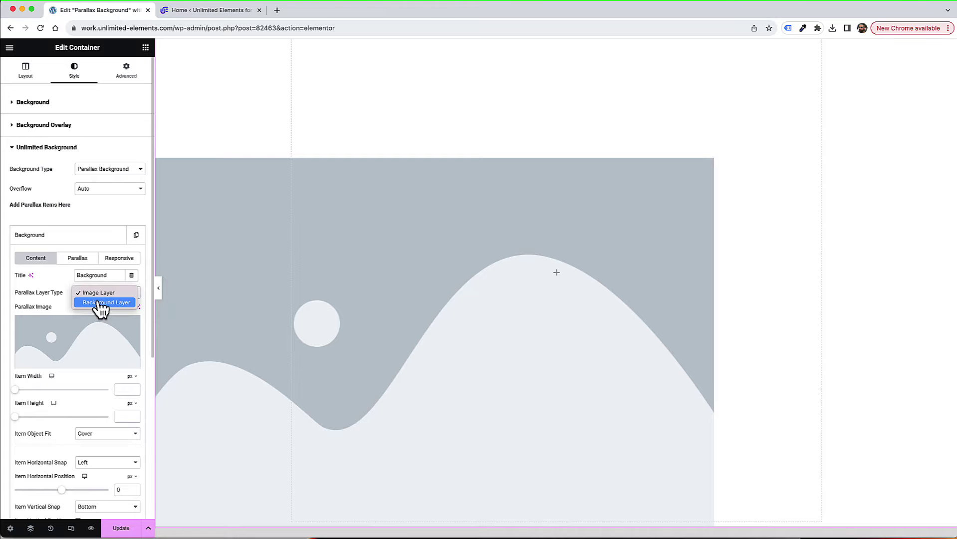
pyautogui.press('Escape')
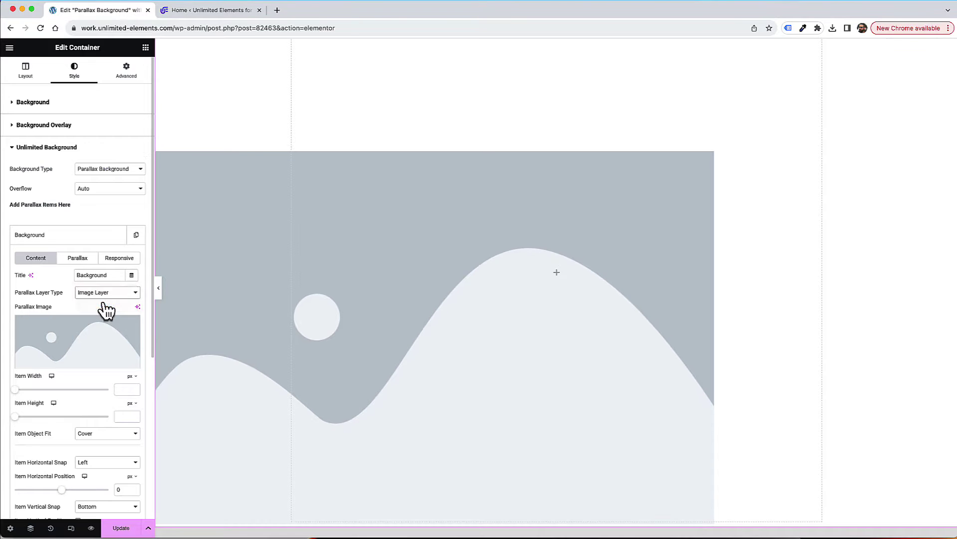
pyautogui.click(106, 310)
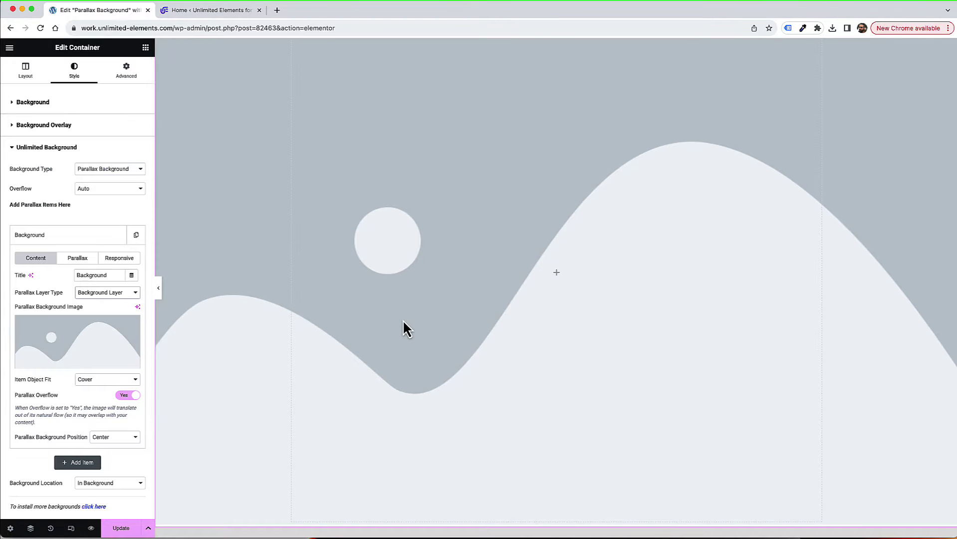
pyautogui.scroll(3, 403, 319)
pyautogui.scroll(-3, 403, 319)
# Upload the four images from the desktop's Parallax folder and use bg.jpeg as the Background item's image
pyautogui.click(68, 341)
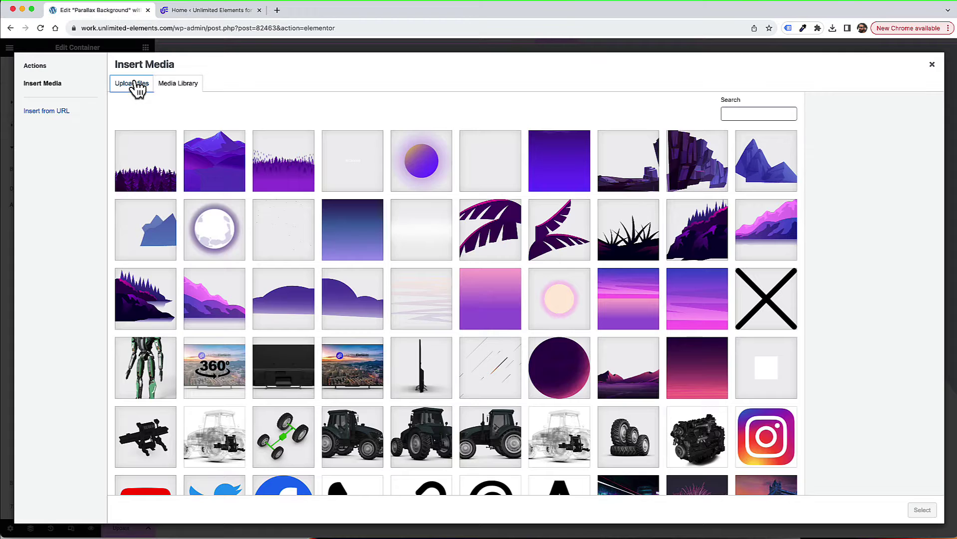
pyautogui.click(136, 85)
pyautogui.click(541, 257)
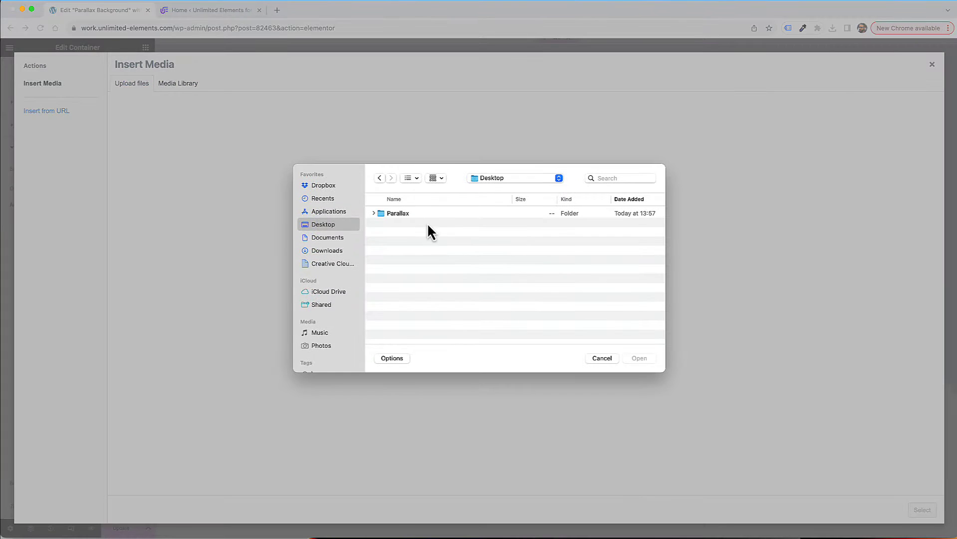
pyautogui.doubleClick(397, 213)
pyautogui.moveTo(449, 279); pyautogui.dragTo(369, 186)
pyautogui.press('Return')
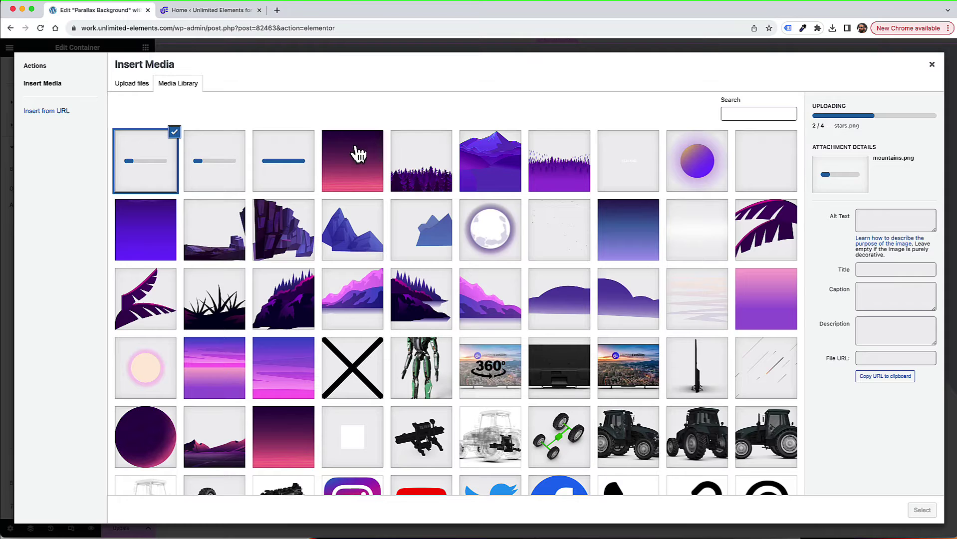
pyautogui.click(366, 156)
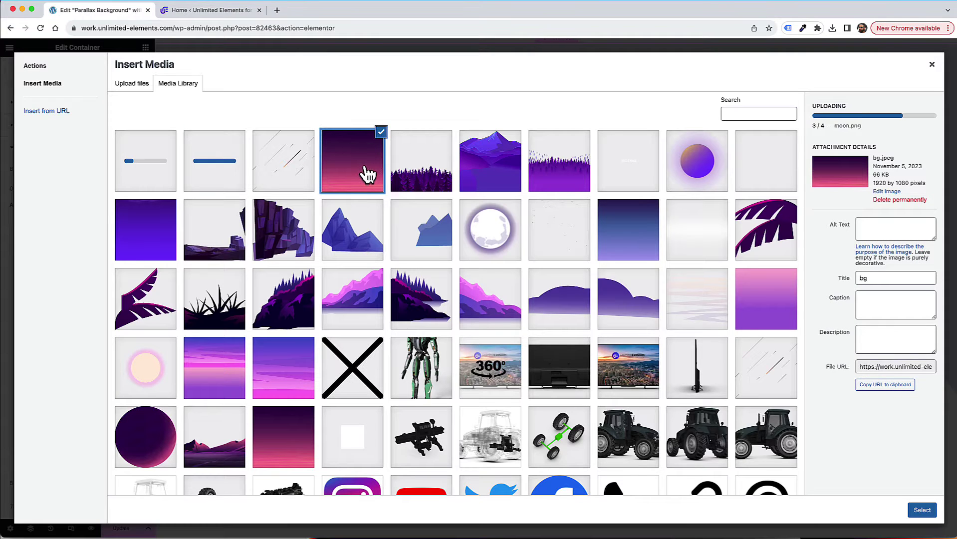
pyautogui.click(922, 509)
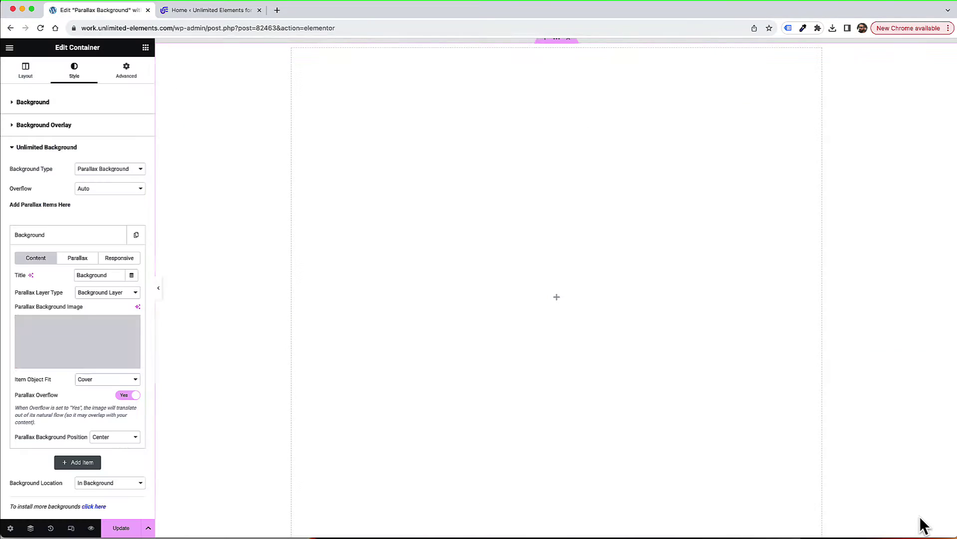
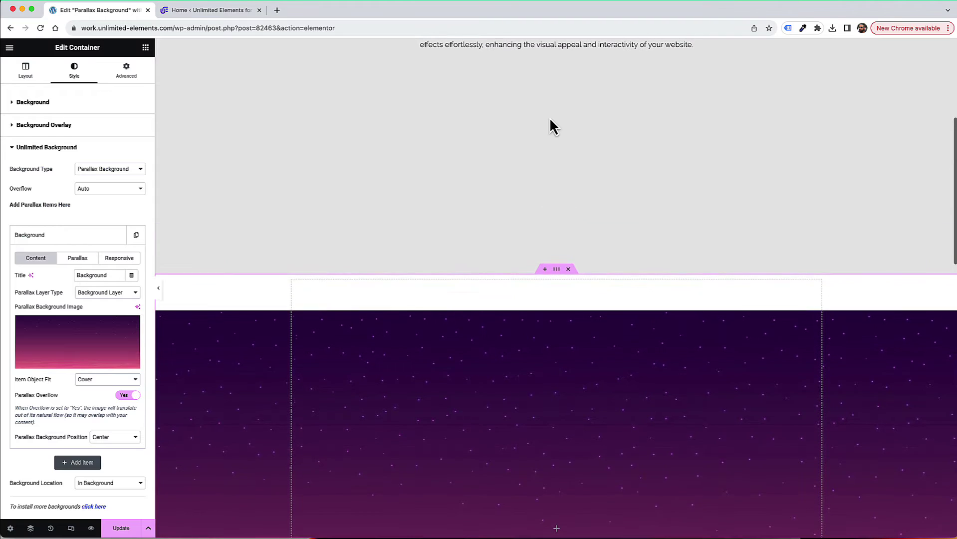
# Examine the background layer's parallax movement at the boundary between the intro section and the container
pyautogui.scroll(-2, 553, 129)
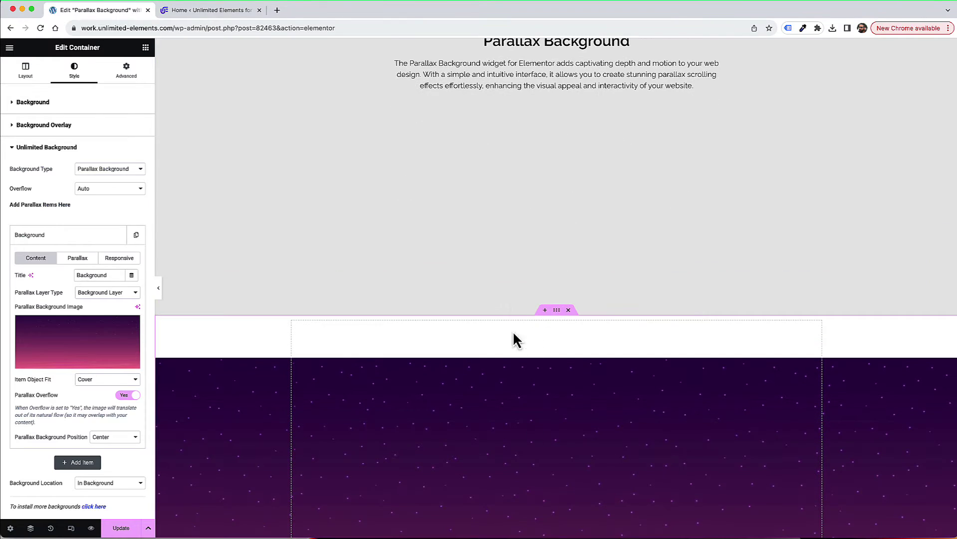
pyautogui.scroll(-5, 513, 378)
pyautogui.scroll(8, 512, 375)
pyautogui.scroll(-5, 512, 375)
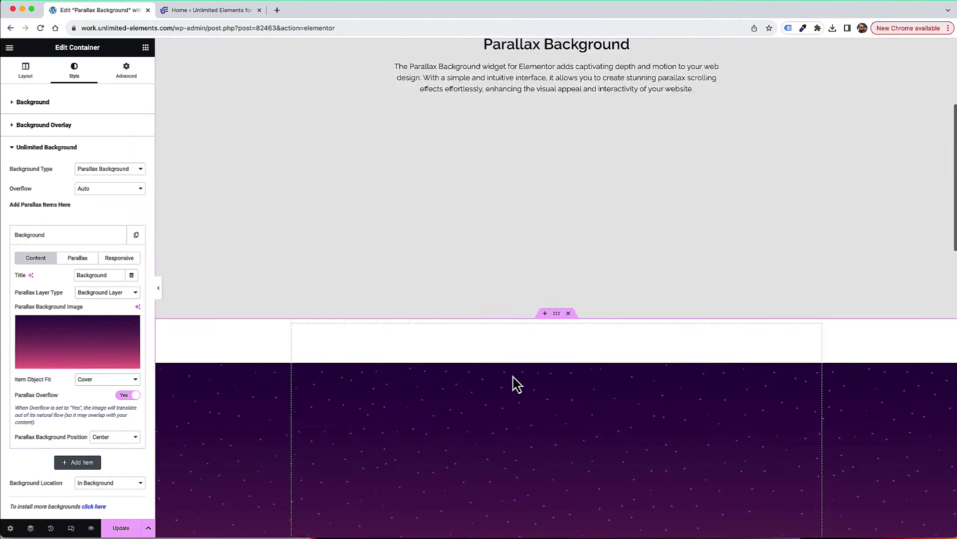
pyautogui.scroll(-1, 331, 259)
pyautogui.scroll(-3, 330, 259)
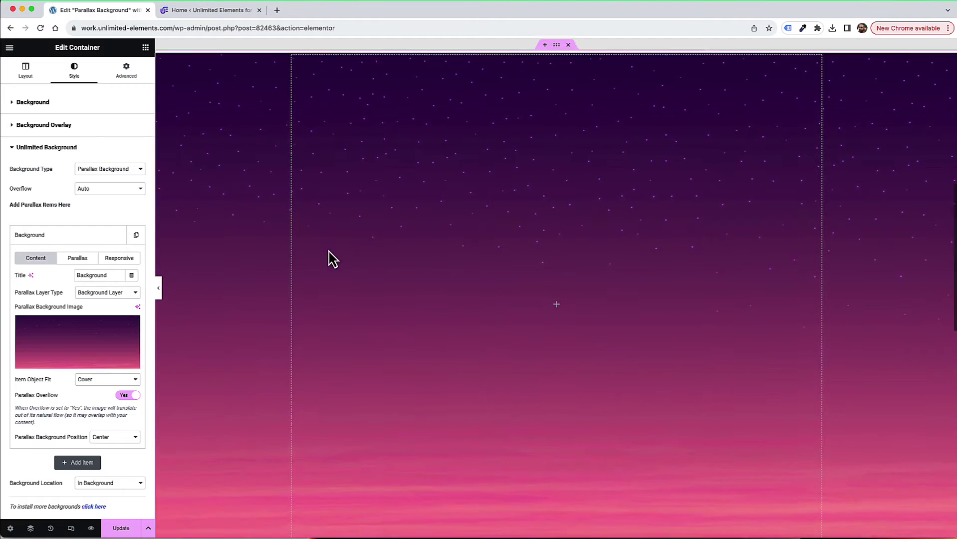
pyautogui.scroll(10, 331, 259)
pyautogui.scroll(-5, 328, 252)
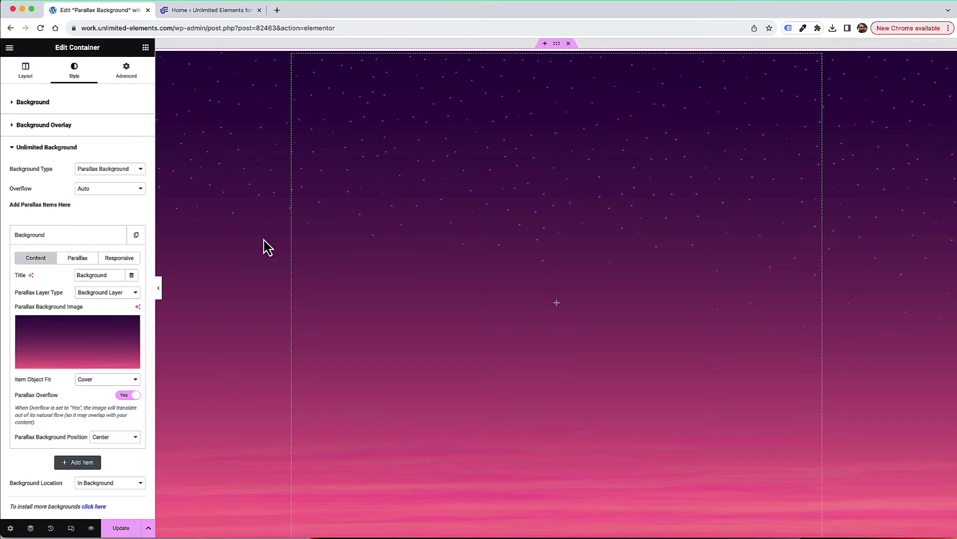
# Keep the Background item's parallax translate orientation at Up and set its translate sensitivity to 1
pyautogui.click(77, 259)
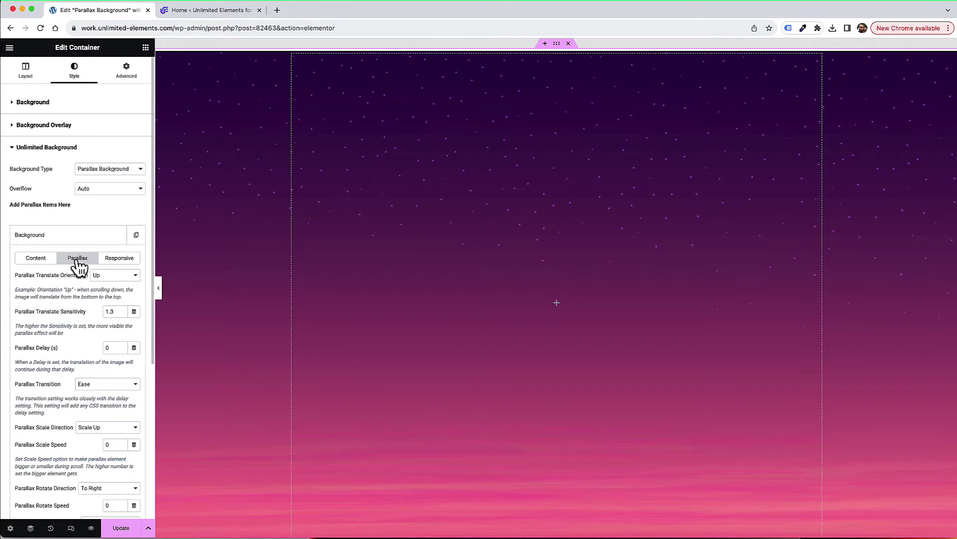
pyautogui.click(114, 282)
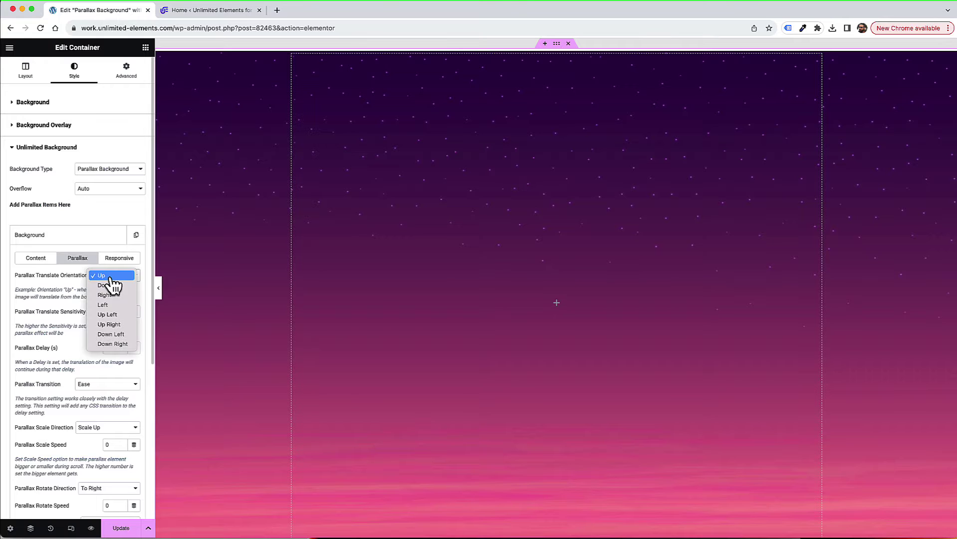
pyautogui.click(34, 291)
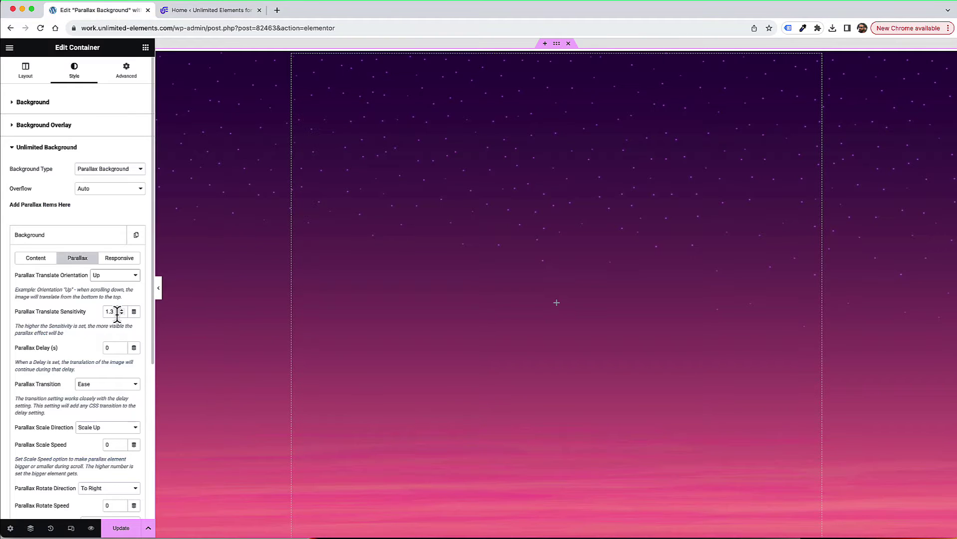
pyautogui.scroll(4, 421, 302)
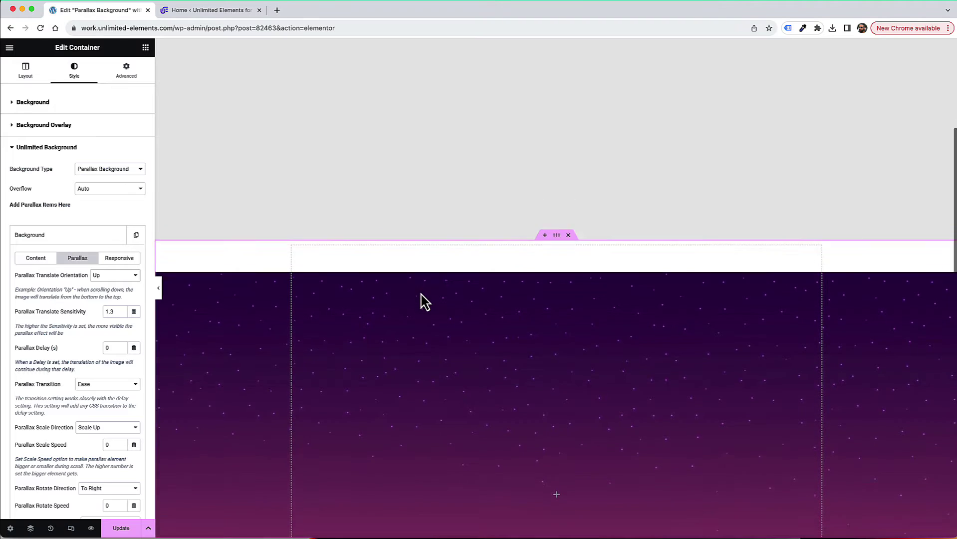
pyautogui.scroll(-5, 421, 301)
pyautogui.scroll(5, 420, 301)
pyautogui.click(121, 314)
pyautogui.click(121, 314)
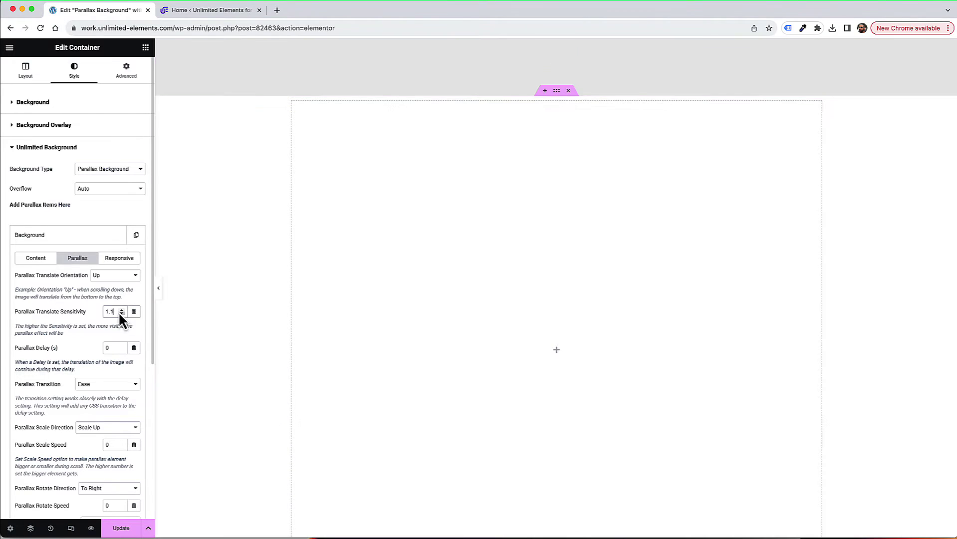
pyautogui.doubleClick(115, 312)
pyautogui.write('1')
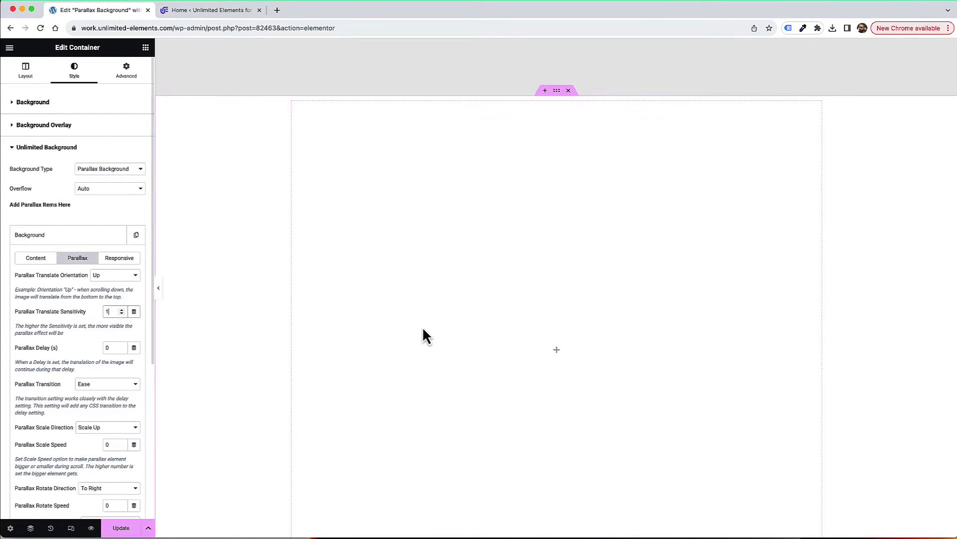
# Check how the background layer fits and moves within the container with the new translate sensitivity
pyautogui.scroll(-3, 426, 336)
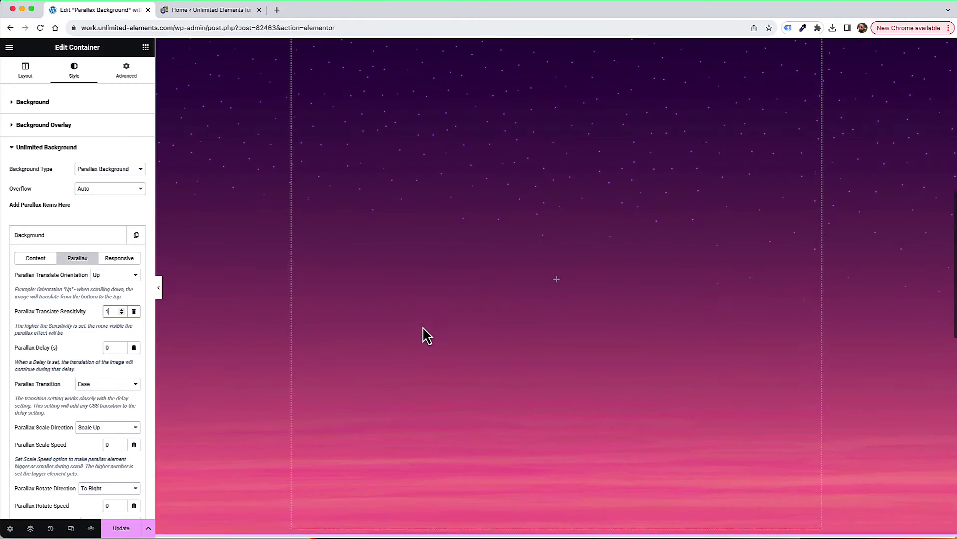
pyautogui.scroll(6, 426, 335)
pyautogui.scroll(-3, 426, 336)
pyautogui.scroll(-3, 427, 336)
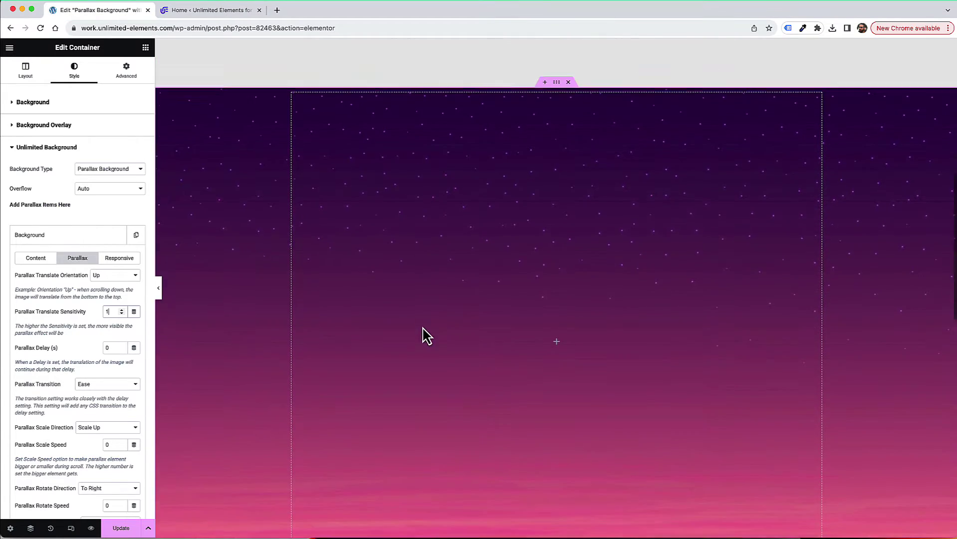
pyautogui.scroll(4, 427, 336)
pyautogui.scroll(-4, 426, 336)
pyautogui.scroll(4, 427, 335)
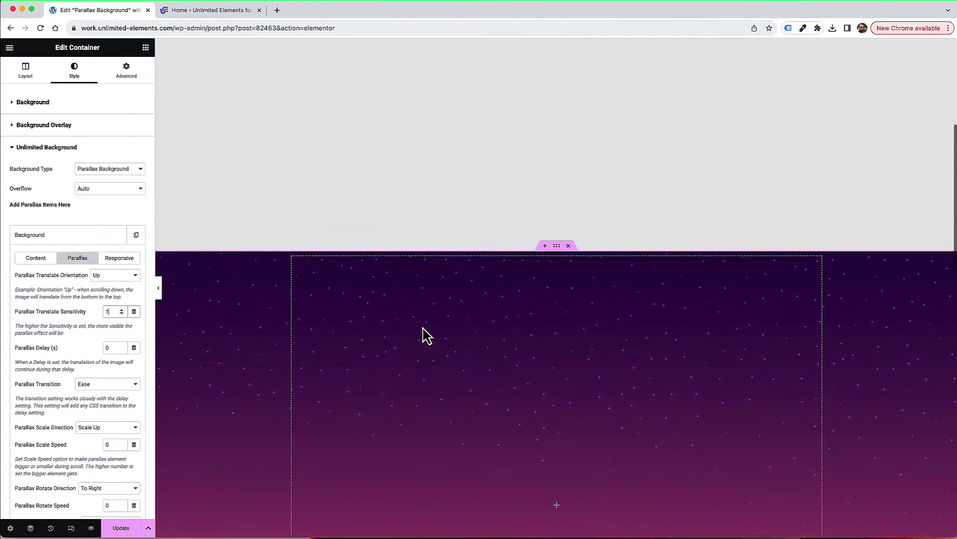
pyautogui.scroll(-3, 427, 336)
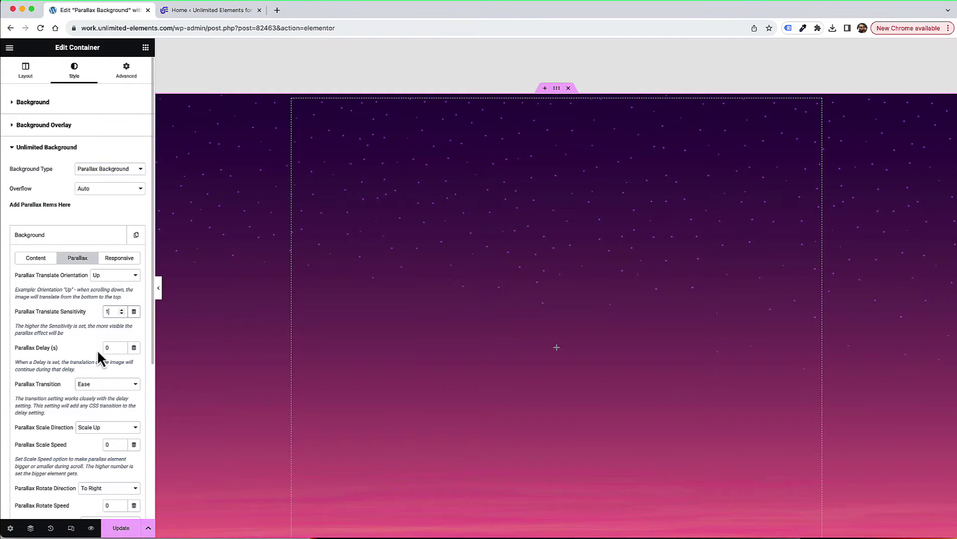
# Keep the Background item's parallax scale direction at Scale Up and set its scale speed to 2
pyautogui.scroll(-4, 98, 351)
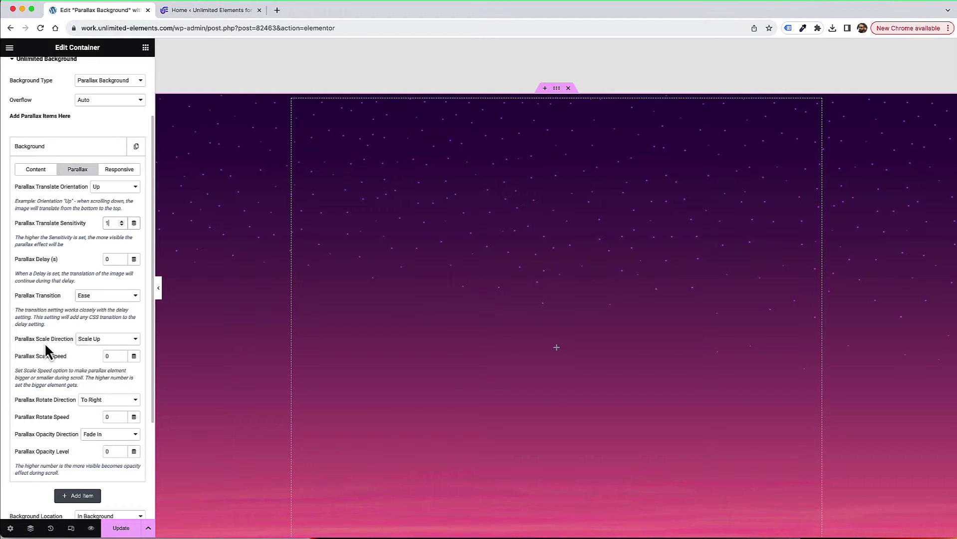
pyautogui.click(90, 341)
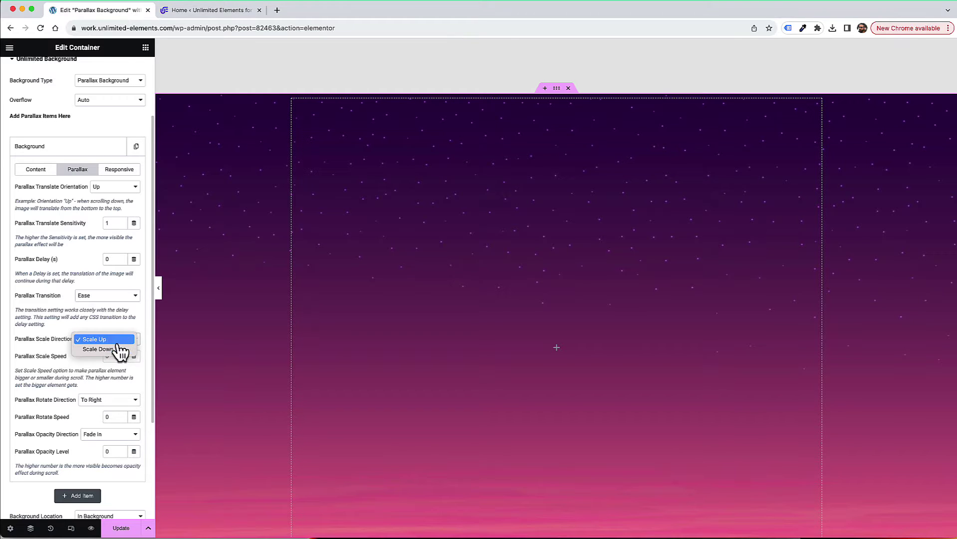
pyautogui.click(95, 340)
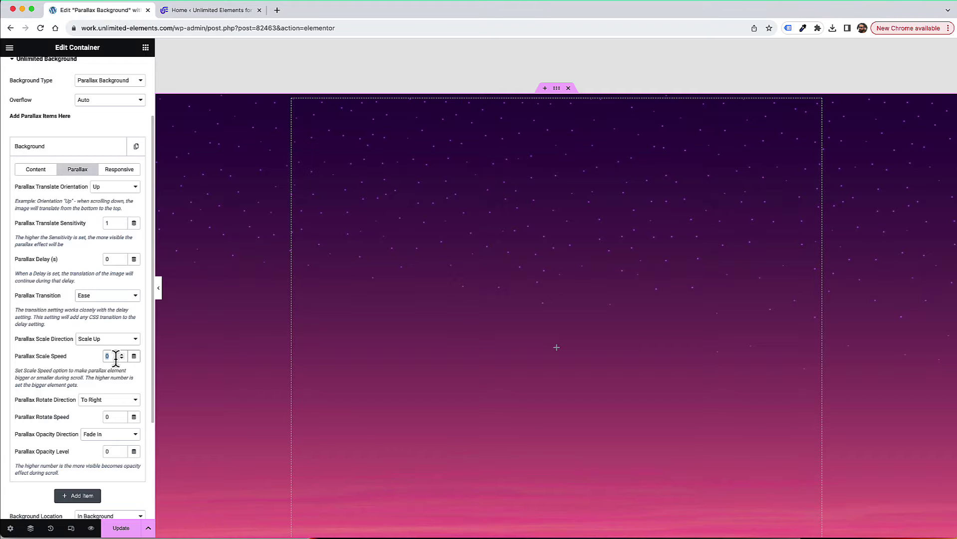
pyautogui.write('2')
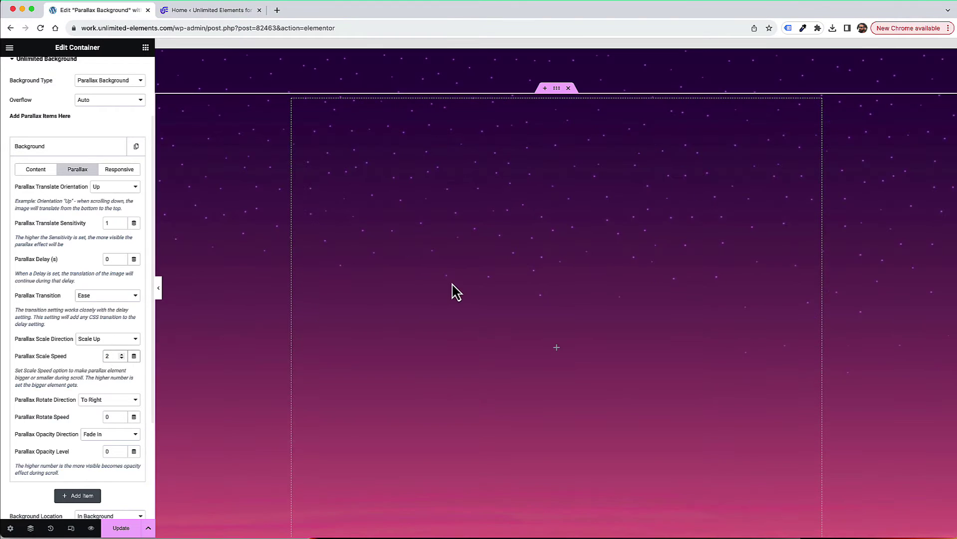
pyautogui.scroll(5, 452, 289)
pyautogui.scroll(5, 452, 283)
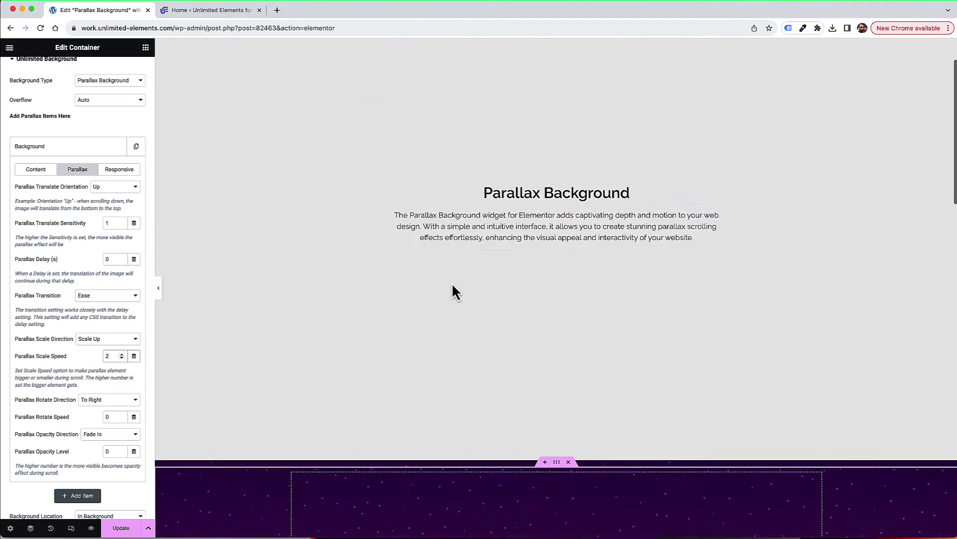
# Check how the background layer scales with scale speed 2 as the container passes from the intro section to the page end
pyautogui.scroll(-9, 452, 283)
pyautogui.scroll(-2, 452, 285)
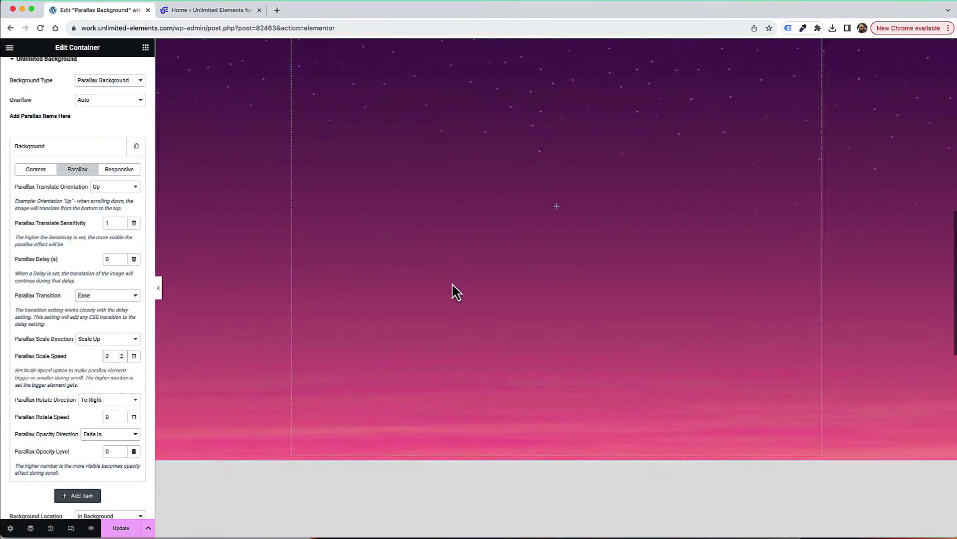
pyautogui.scroll(10, 452, 286)
pyautogui.scroll(-12, 451, 283)
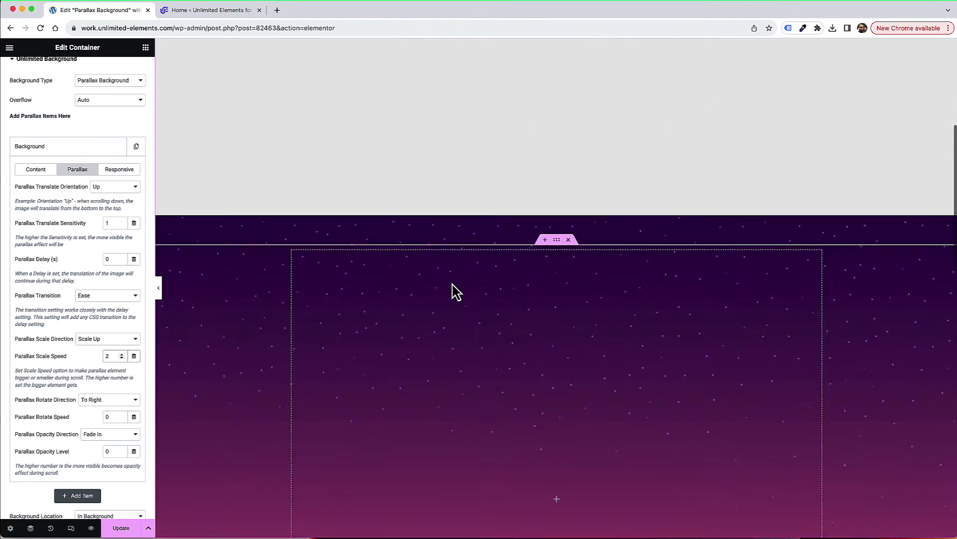
pyautogui.scroll(5, 451, 284)
pyautogui.scroll(4, 451, 283)
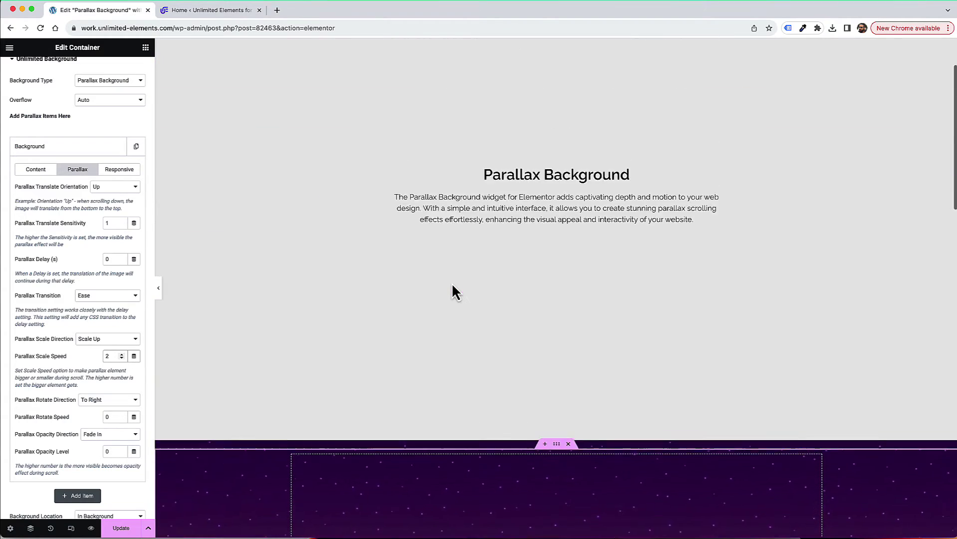
pyautogui.scroll(-8, 452, 284)
pyautogui.scroll(-3, 452, 284)
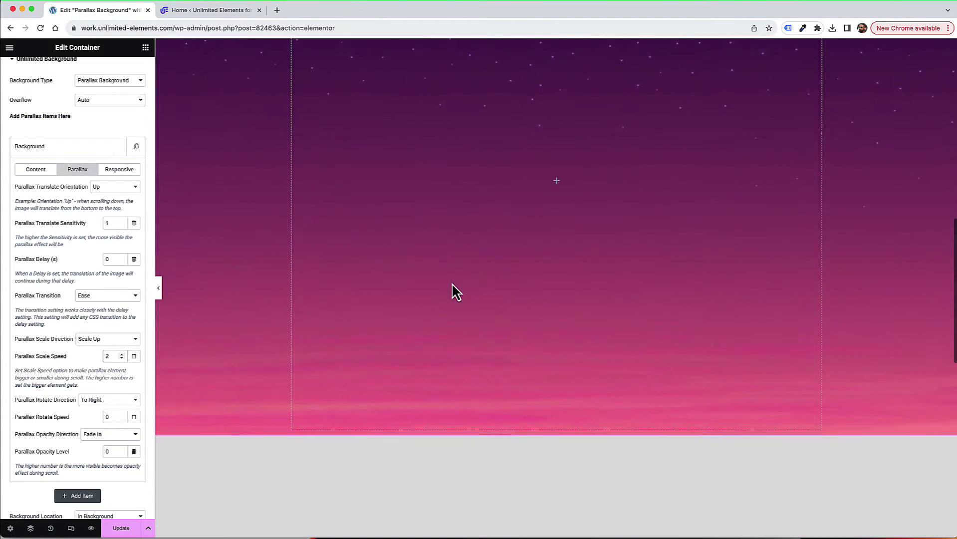
pyautogui.scroll(8, 451, 284)
pyautogui.scroll(-5, 452, 284)
# Examine how far the scaled background layer extends past the container's upper edge into the intro section
pyautogui.scroll(2, 455, 292)
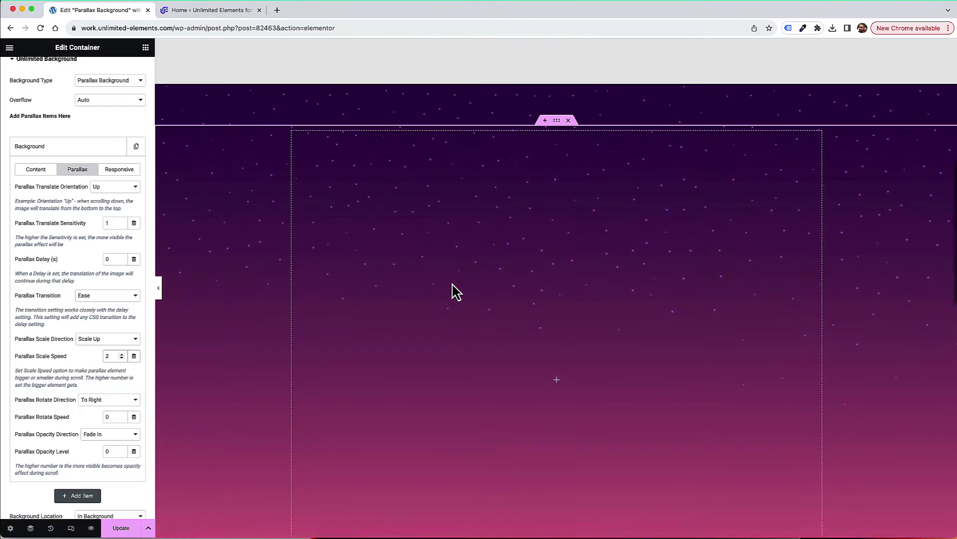
pyautogui.scroll(-1, 456, 292)
pyautogui.scroll(2, 456, 292)
pyautogui.scroll(-1, 455, 292)
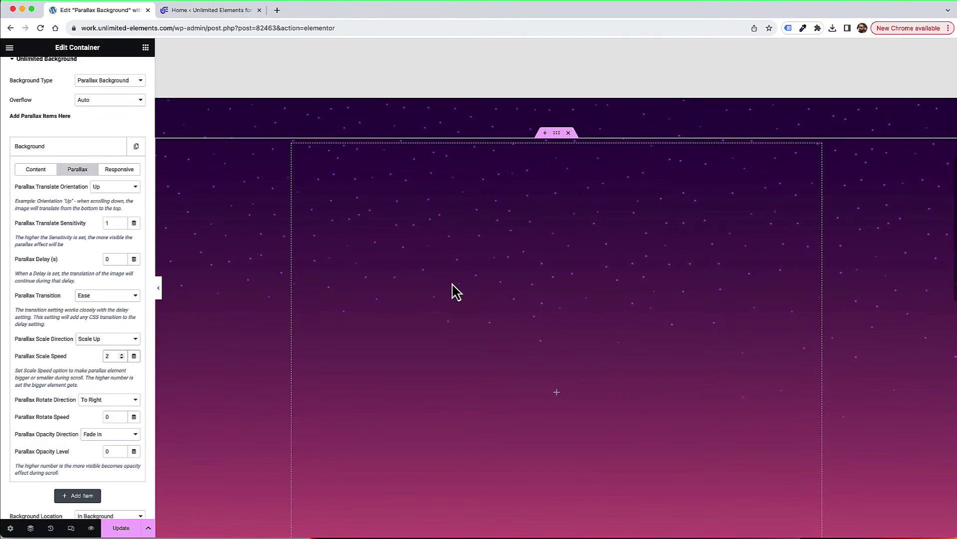
pyautogui.scroll(-3, 454, 291)
pyautogui.scroll(5, 454, 291)
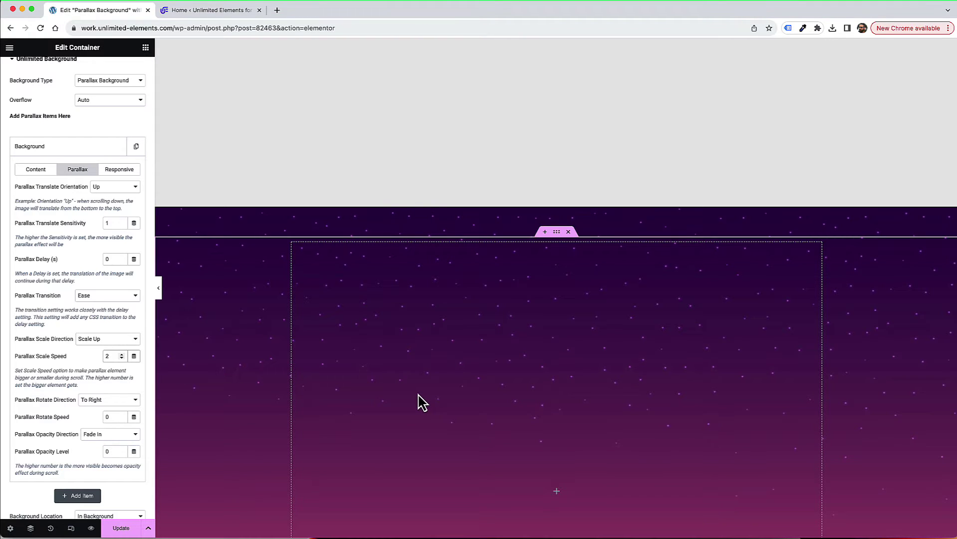
pyautogui.scroll(1, 380, 311)
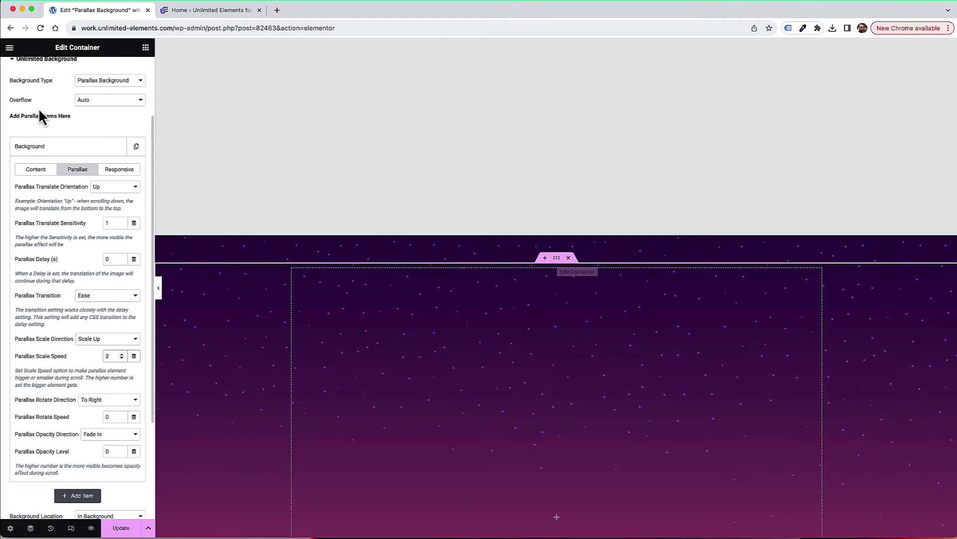
# Set the parallax background's overflow to Hidden
pyautogui.scroll(1, 40, 110)
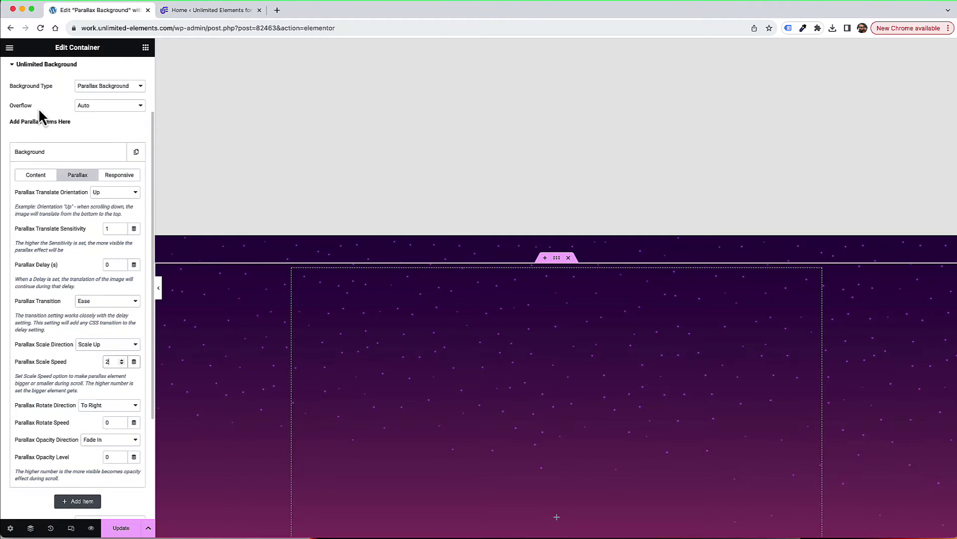
pyautogui.click(90, 110)
pyautogui.click(112, 96)
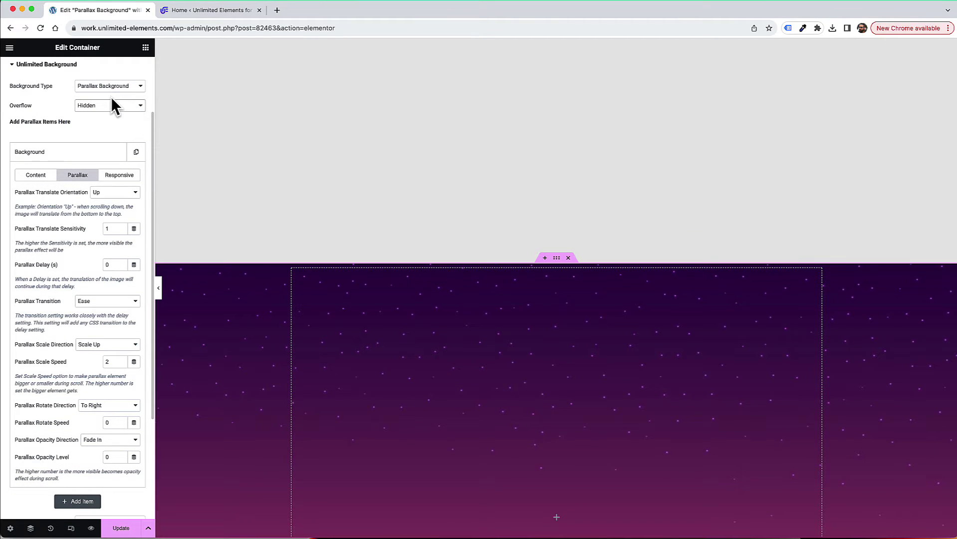
# Check the container's upper and lower edges and the background's scaling with the overflow set to Hidden
pyautogui.scroll(-4, 506, 168)
pyautogui.scroll(2, 506, 169)
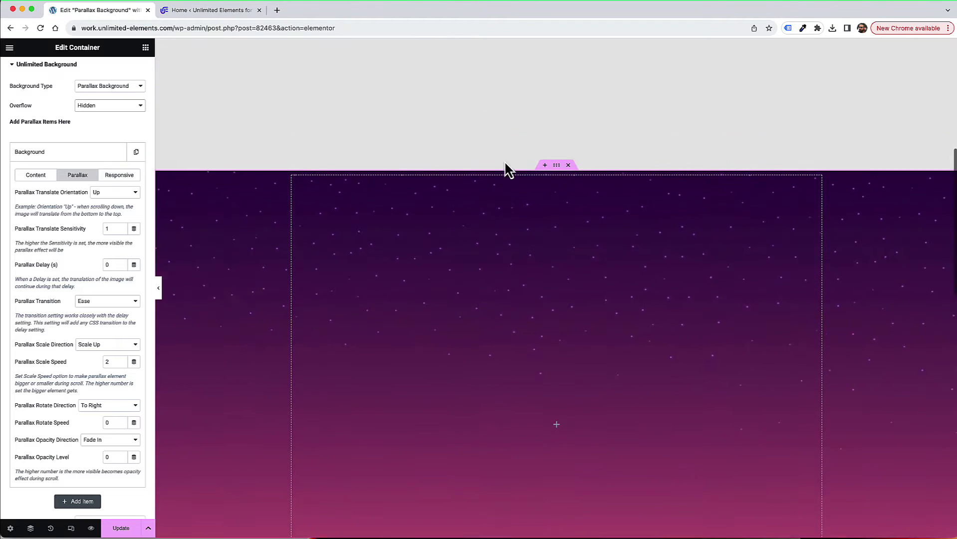
pyautogui.scroll(3, 504, 162)
pyautogui.scroll(-9, 505, 162)
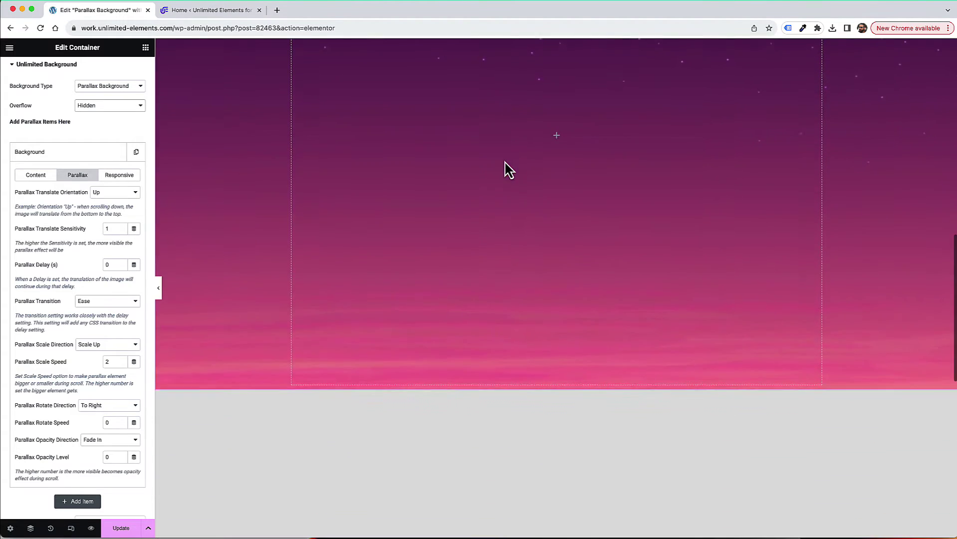
pyautogui.scroll(6, 505, 162)
pyautogui.scroll(-5, 504, 163)
pyautogui.scroll(2, 505, 162)
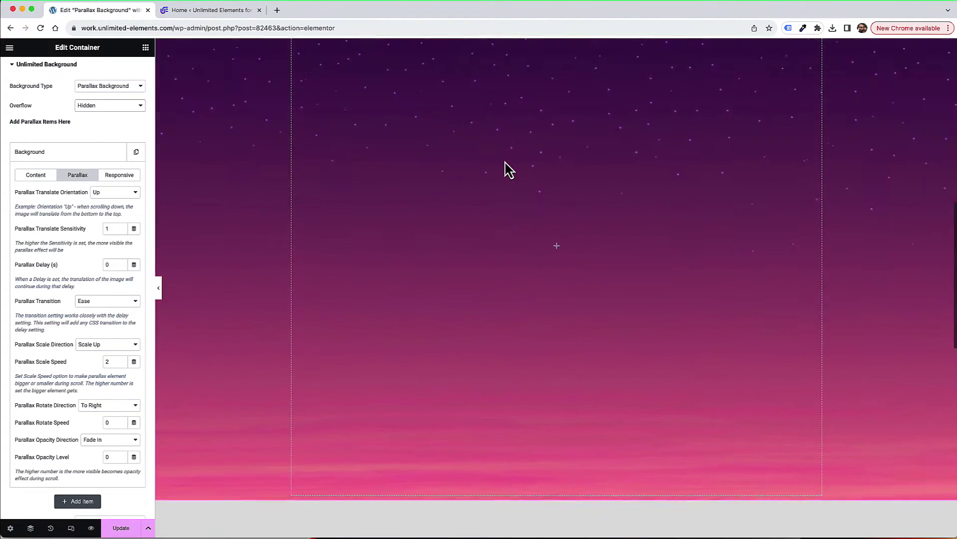
pyautogui.scroll(4, 505, 167)
pyautogui.scroll(-5, 506, 168)
pyautogui.scroll(3, 506, 168)
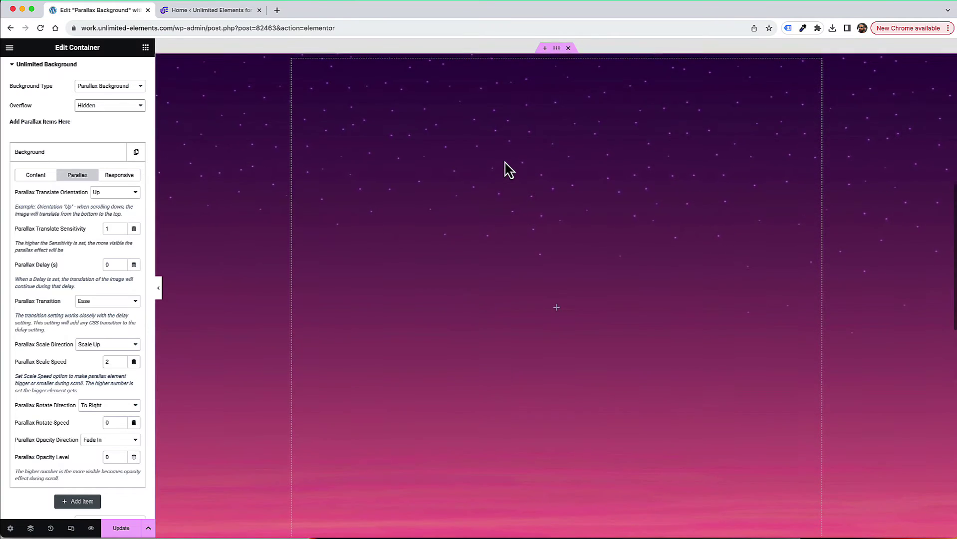
pyautogui.scroll(-2, 505, 168)
pyautogui.scroll(4, 506, 169)
pyautogui.scroll(-6, 506, 169)
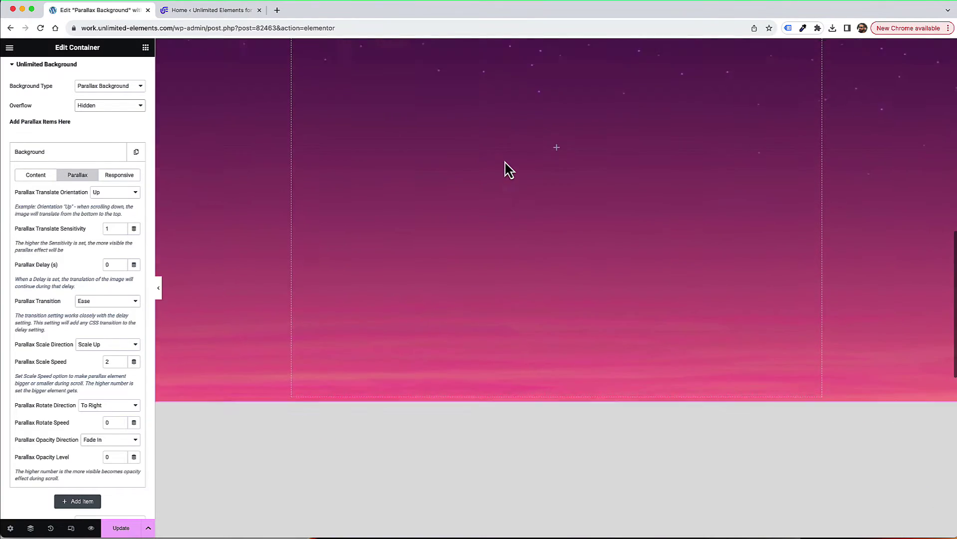
pyautogui.scroll(5, 507, 169)
pyautogui.scroll(-2, 506, 169)
pyautogui.scroll(1, 432, 156)
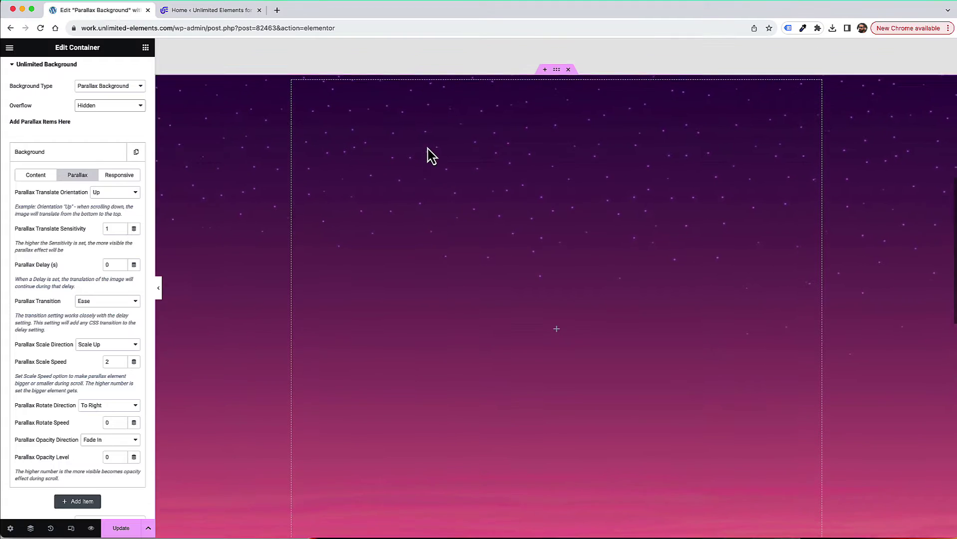
pyautogui.scroll(1, 432, 156)
pyautogui.scroll(-3, 432, 155)
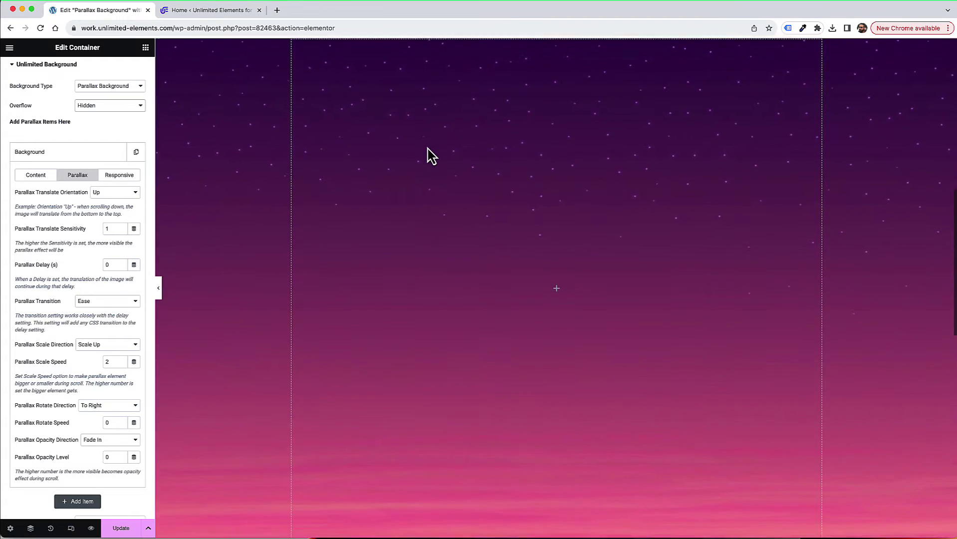
pyautogui.scroll(1, 427, 154)
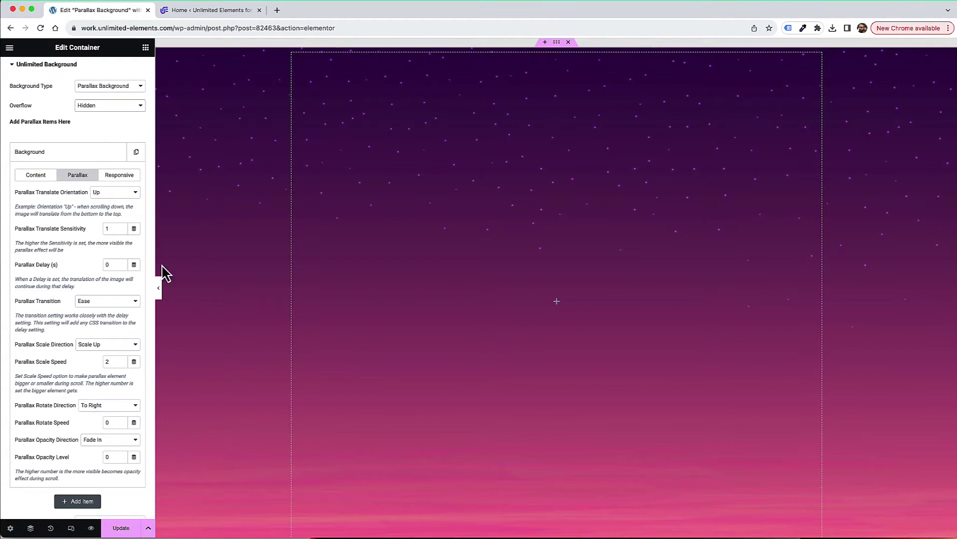
# Set the Background item's parallax scale speed to 3 and preview the effect across the container
pyautogui.write('3')
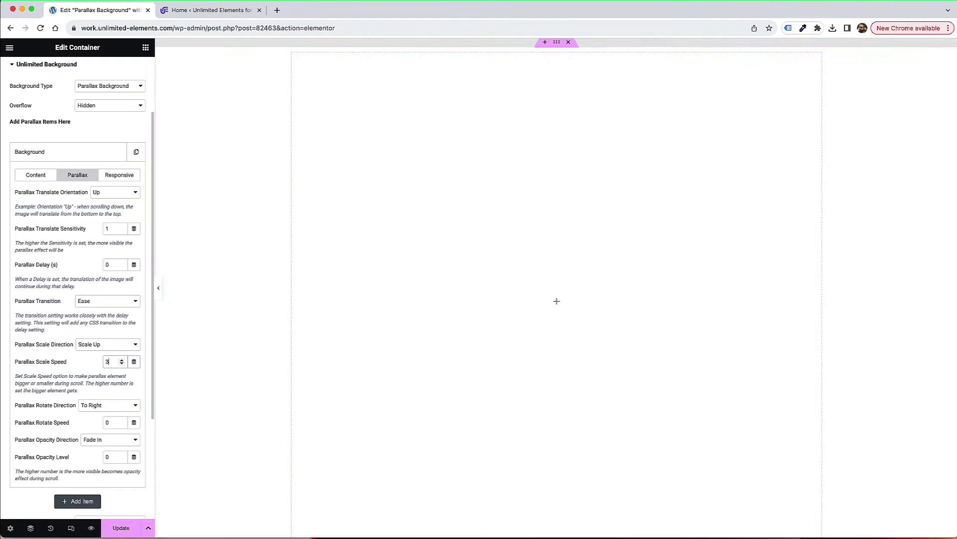
pyautogui.scroll(3, 464, 341)
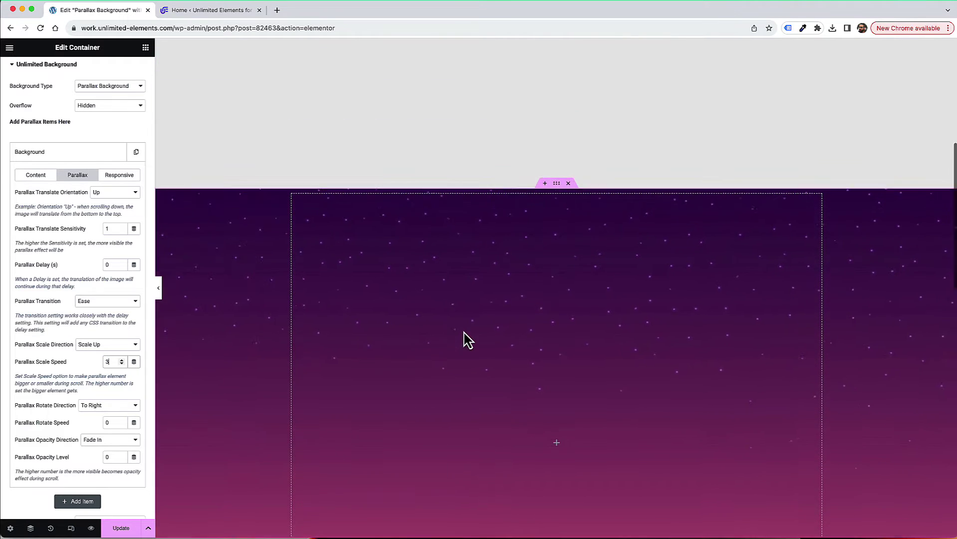
pyautogui.scroll(-4, 464, 340)
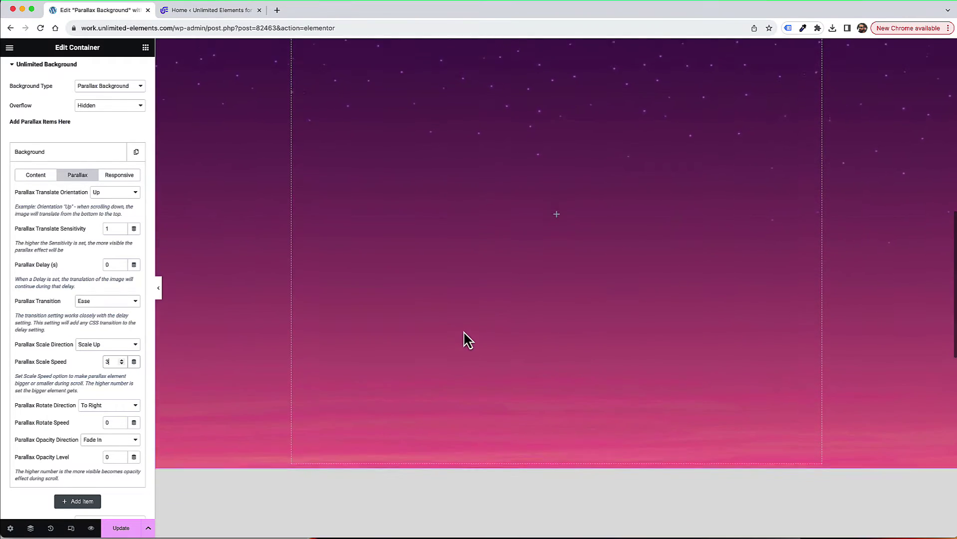
# Examine how the background layer's stars and gradient scale through the container with scale speed 3
pyautogui.scroll(5, 464, 340)
pyautogui.scroll(-3, 464, 340)
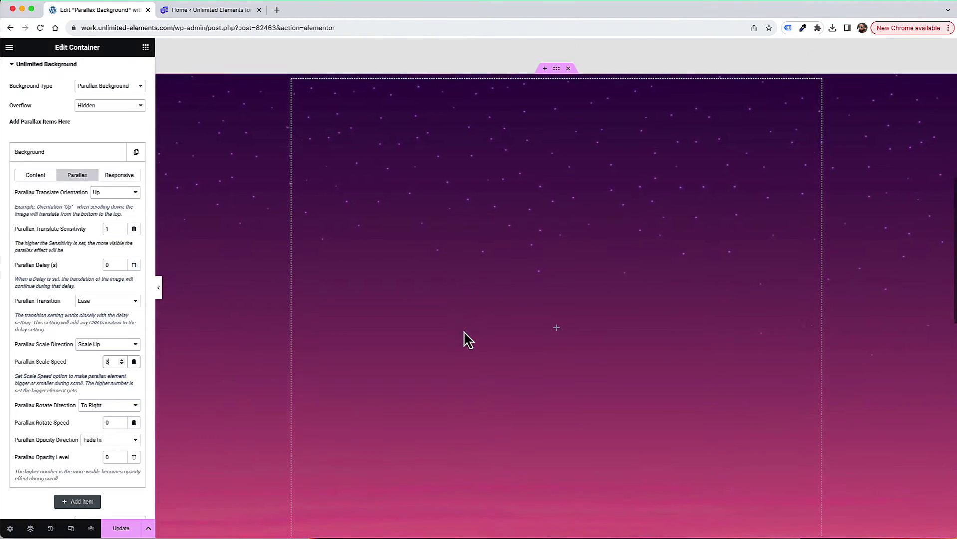
pyautogui.scroll(-4, 464, 340)
pyautogui.scroll(6, 464, 341)
pyautogui.scroll(-4, 464, 340)
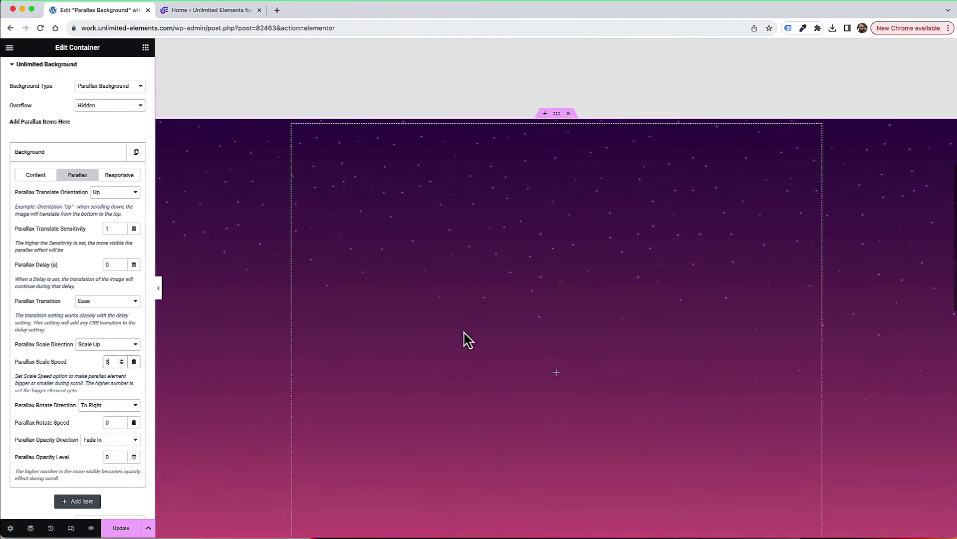
pyautogui.scroll(-3, 464, 341)
pyautogui.scroll(5, 464, 341)
pyautogui.scroll(-2, 464, 340)
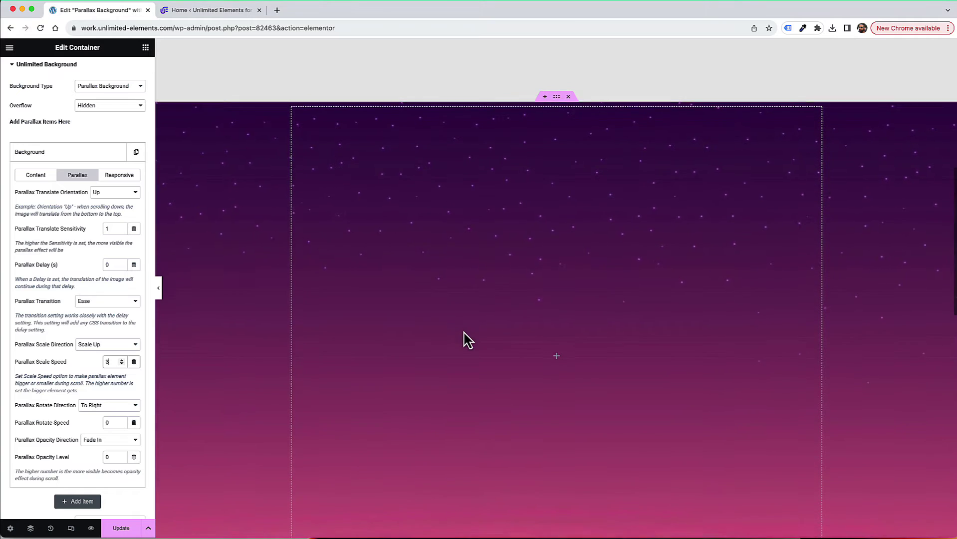
pyautogui.scroll(-3, 465, 341)
pyautogui.scroll(5, 465, 340)
pyautogui.scroll(-3, 464, 340)
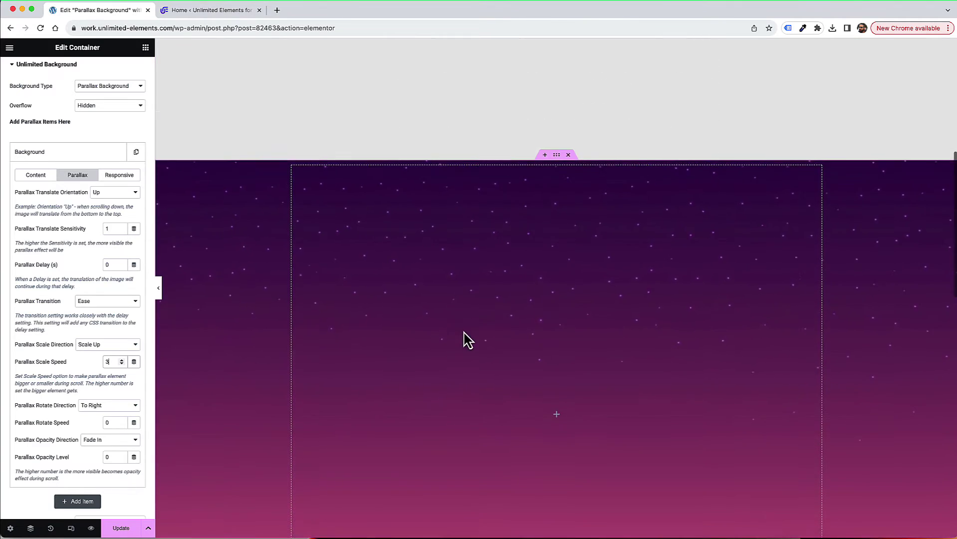
pyautogui.scroll(-3, 464, 340)
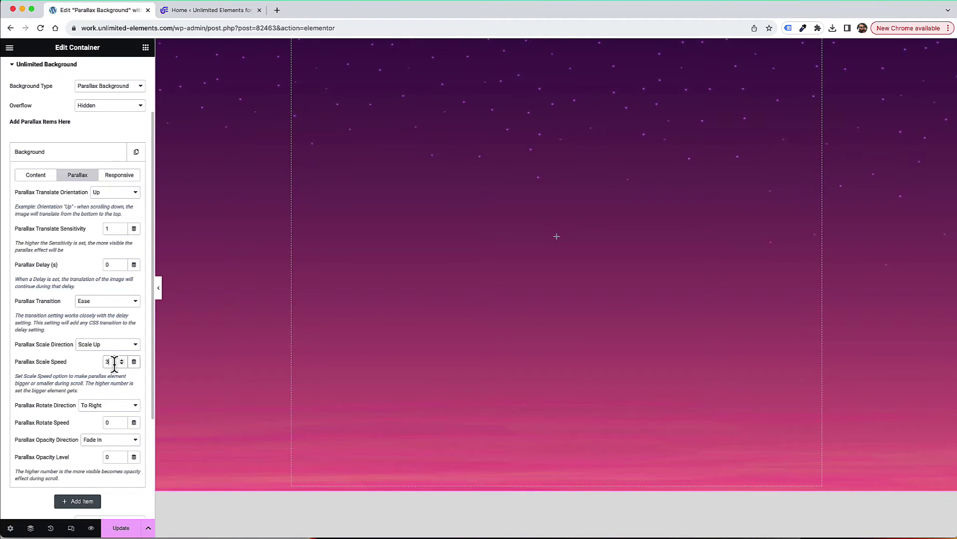
pyautogui.scroll(5, 449, 316)
pyautogui.scroll(-4, 449, 316)
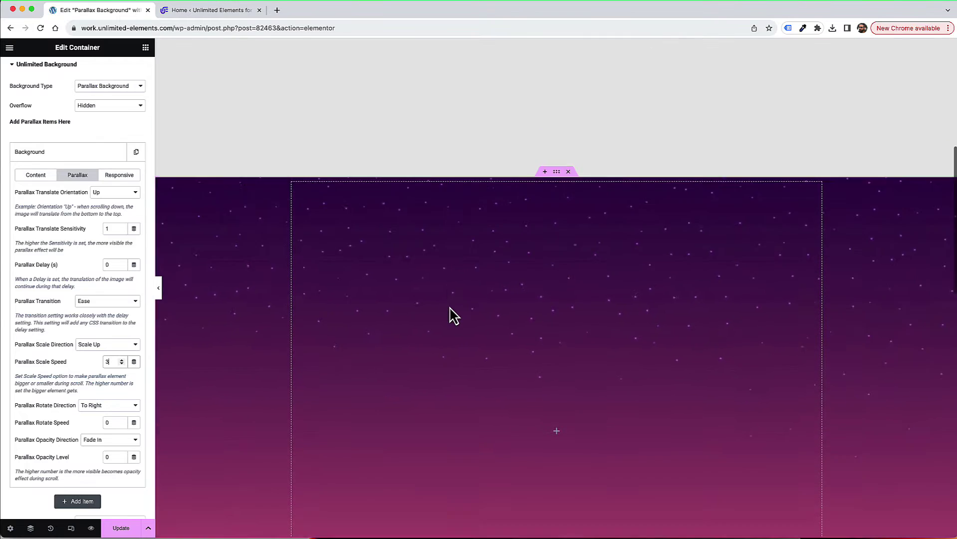
pyautogui.scroll(-1, 450, 316)
pyautogui.scroll(5, 450, 316)
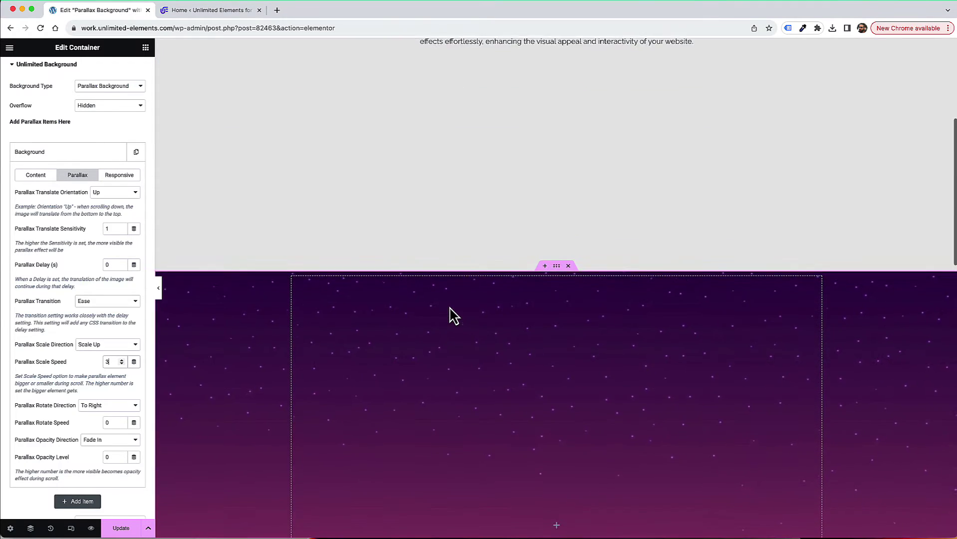
pyautogui.scroll(-5, 449, 316)
pyautogui.scroll(3, 449, 316)
pyautogui.scroll(-2, 450, 316)
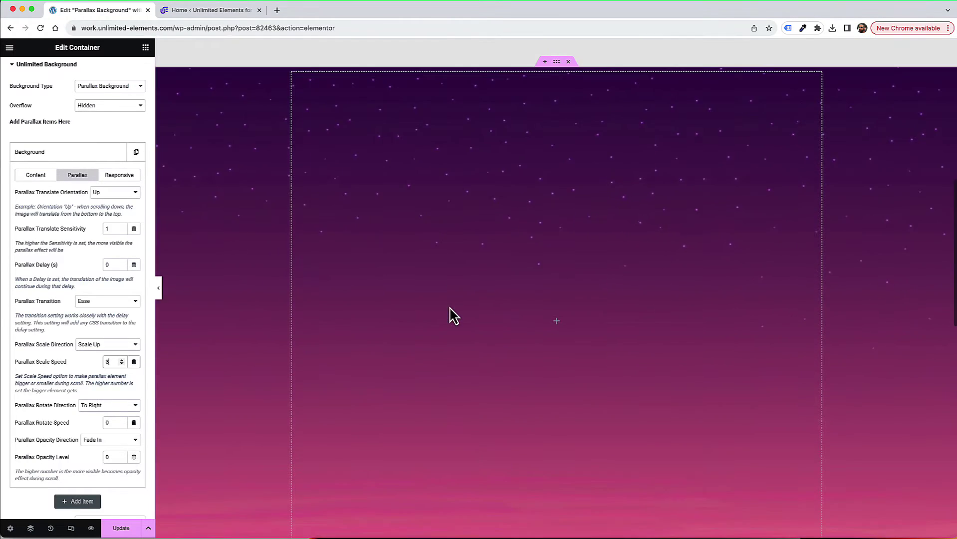
pyautogui.scroll(1, 449, 316)
pyautogui.scroll(2, 450, 308)
pyautogui.scroll(-5, 450, 308)
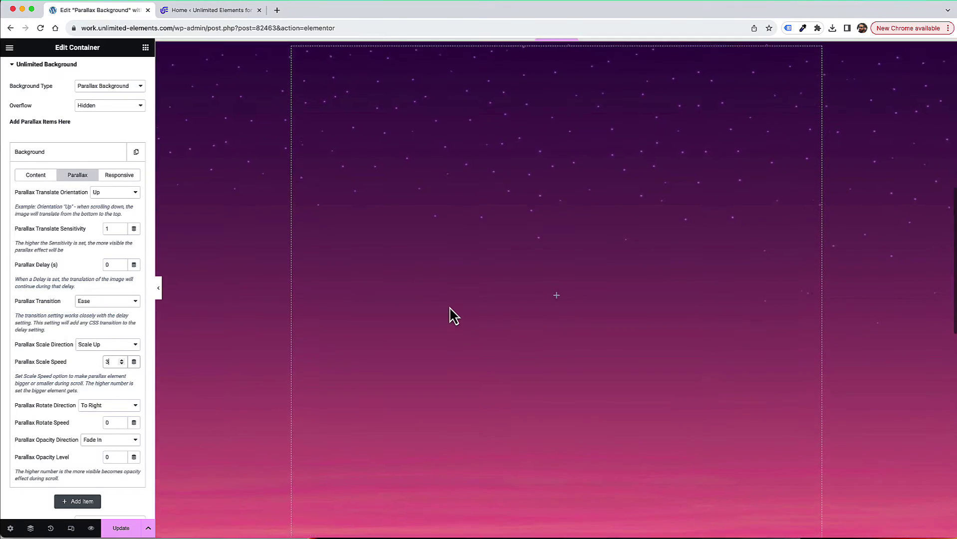
pyautogui.scroll(3, 449, 308)
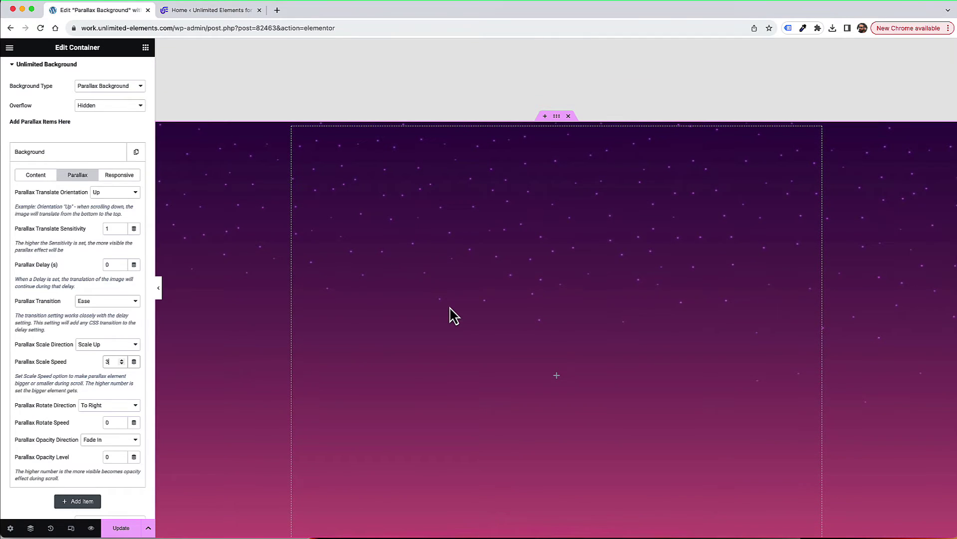
pyautogui.scroll(-4, 449, 316)
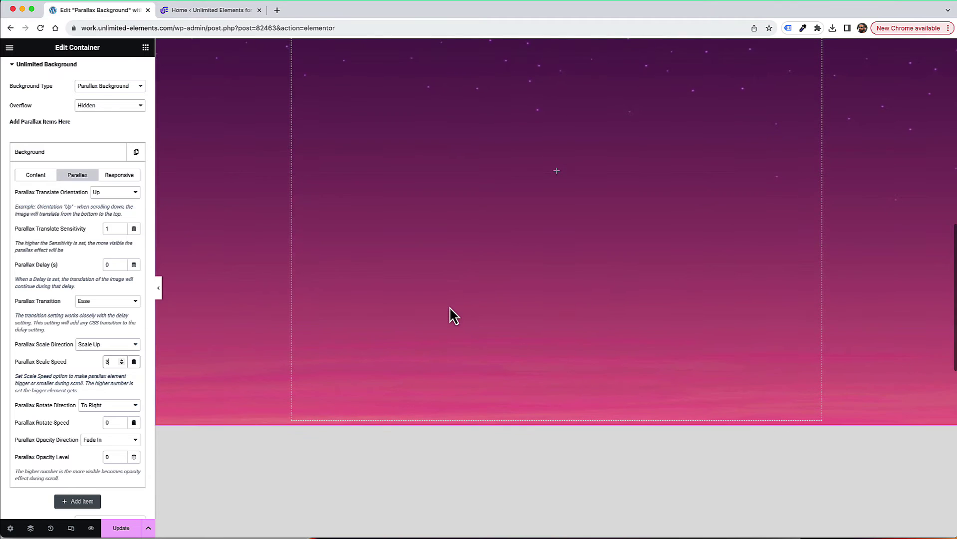
# Duplicate the Background parallax item and set the copy's background image to mountains.png
pyautogui.click(45, 158)
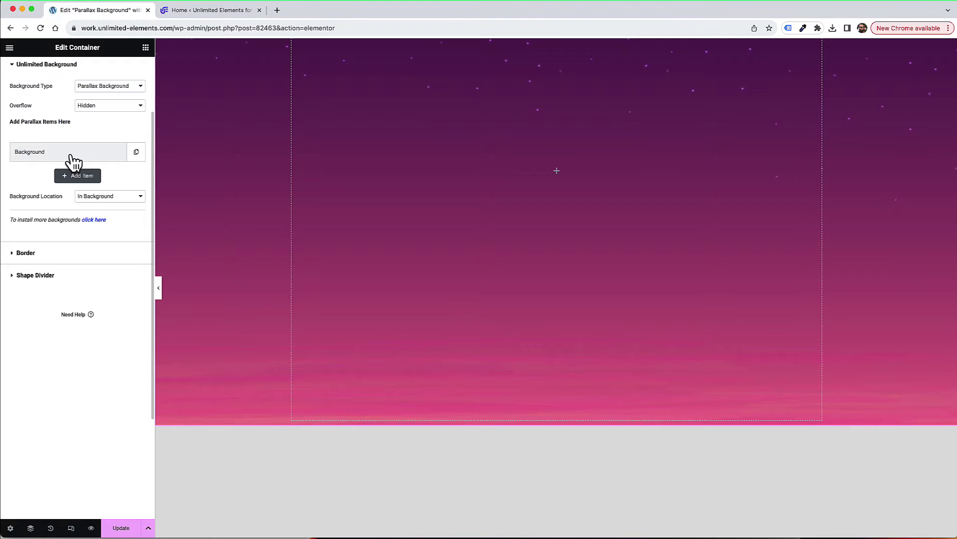
pyautogui.click(135, 152)
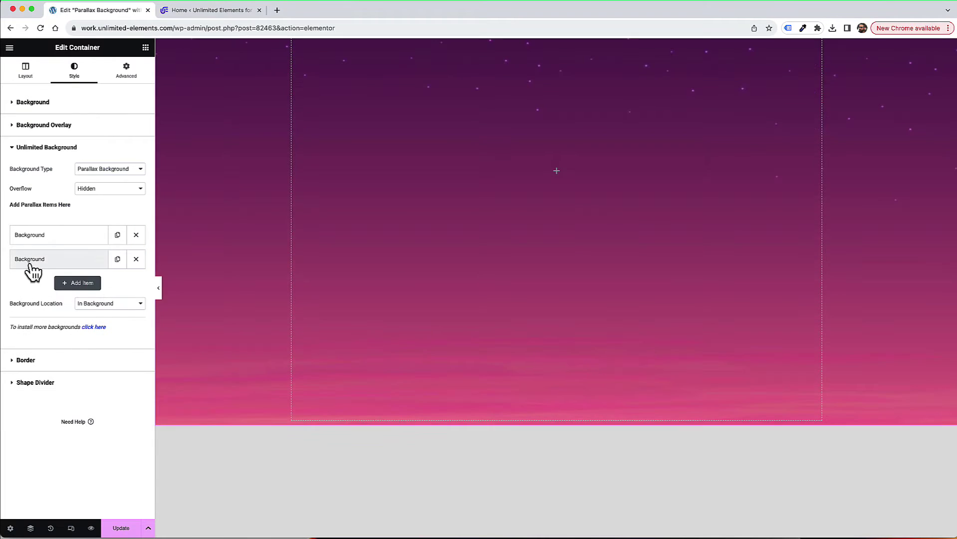
pyautogui.click(39, 263)
pyautogui.click(96, 364)
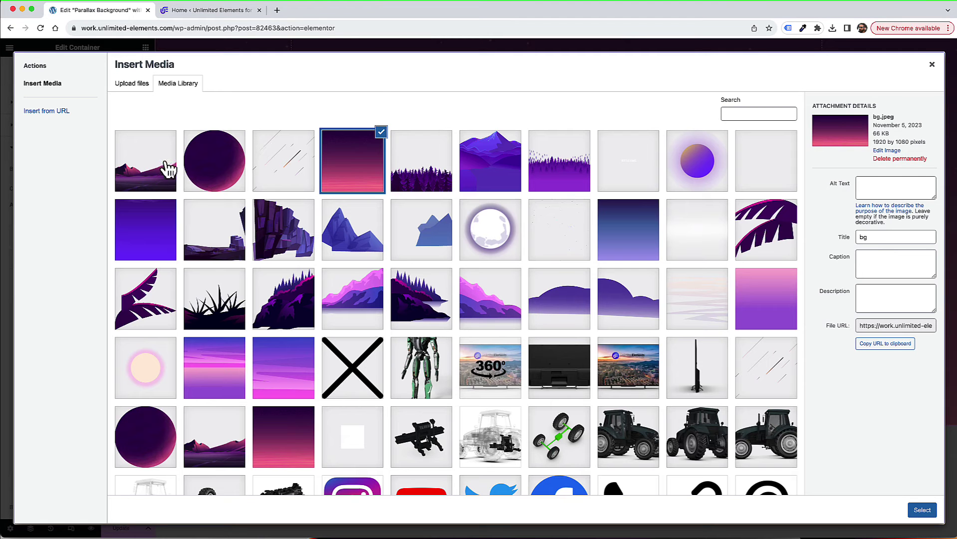
pyautogui.click(142, 171)
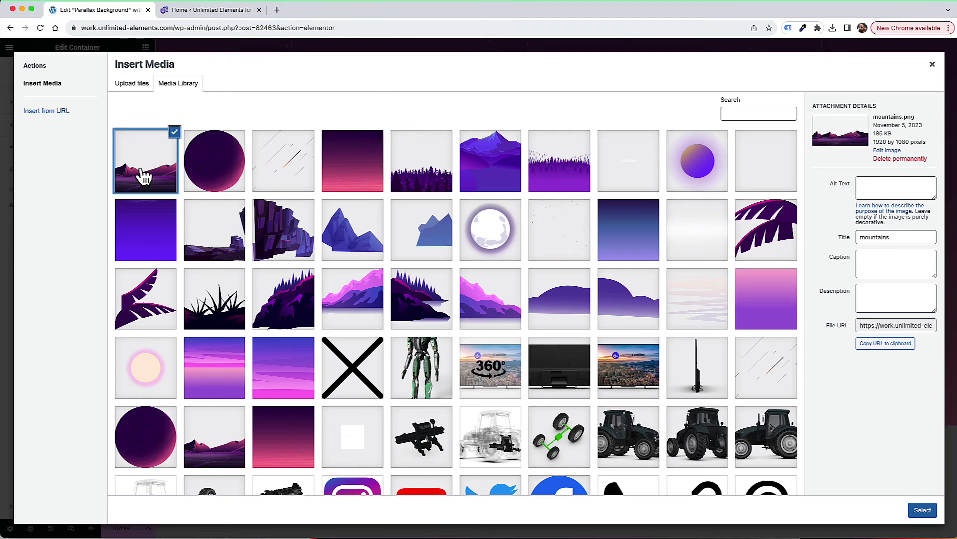
pyautogui.click(929, 509)
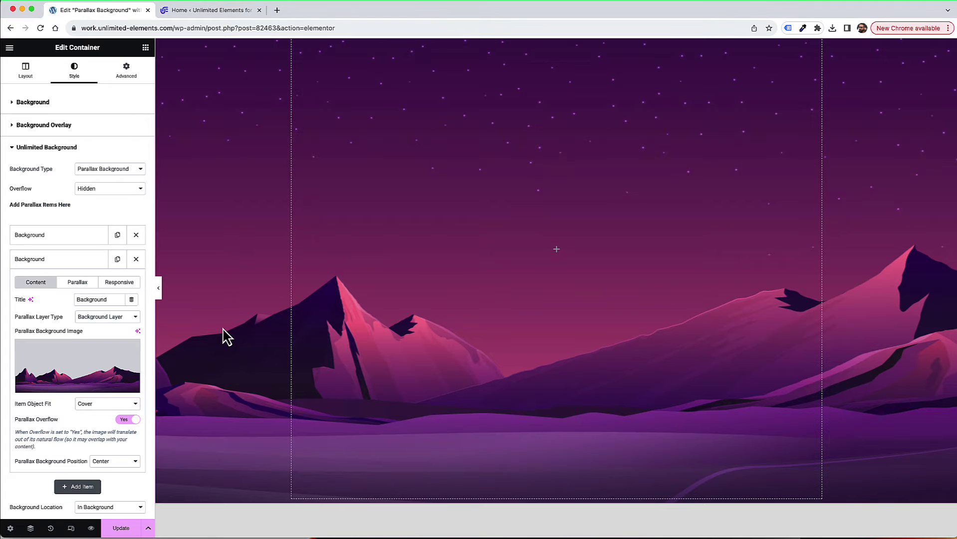
# Set the mountain layer's parallax translate orientation to Right and preview its movement through the container
pyautogui.click(78, 283)
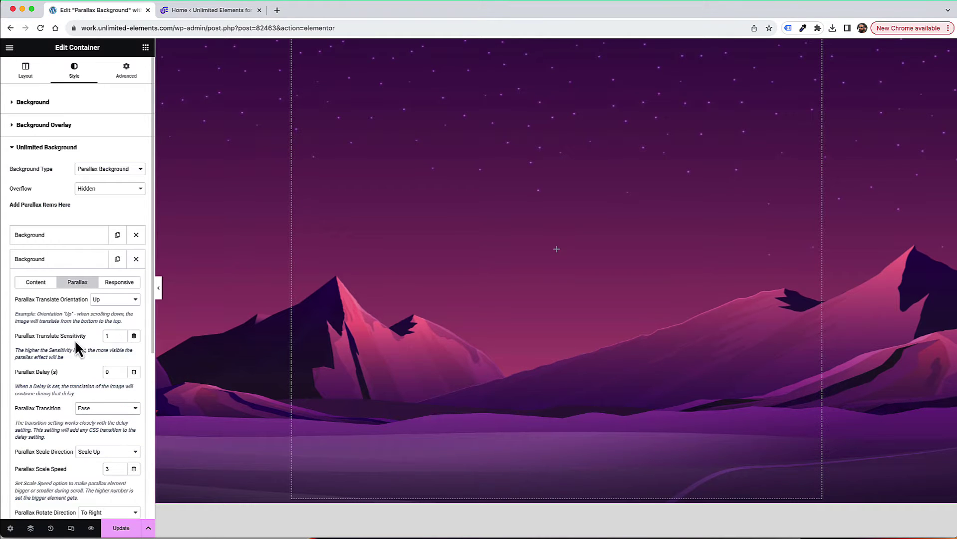
pyautogui.click(106, 311)
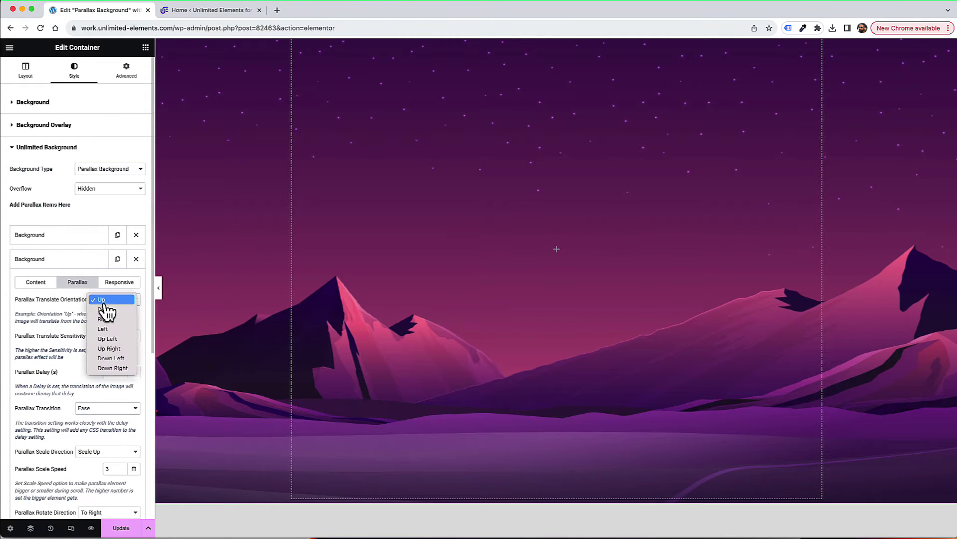
pyautogui.click(113, 320)
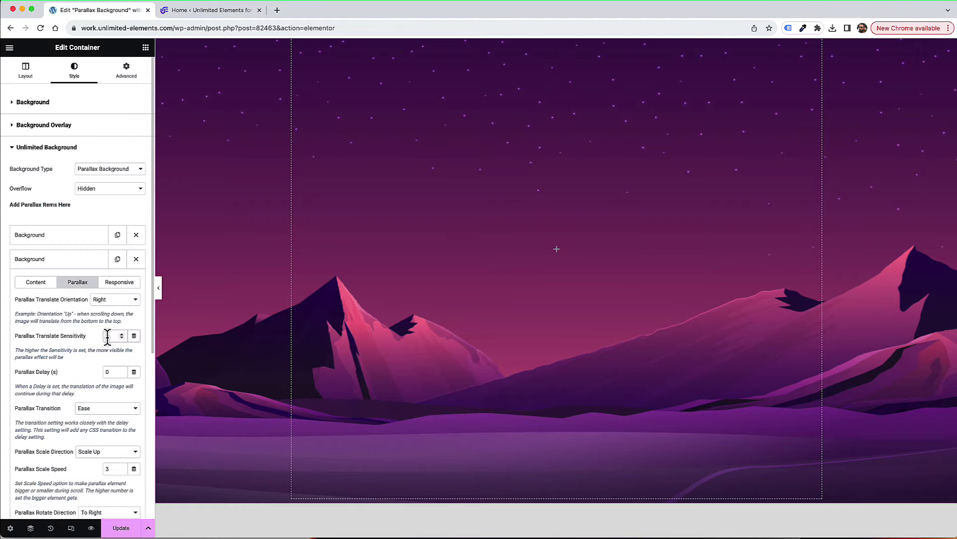
pyautogui.scroll(-5, 303, 351)
pyautogui.scroll(8, 303, 352)
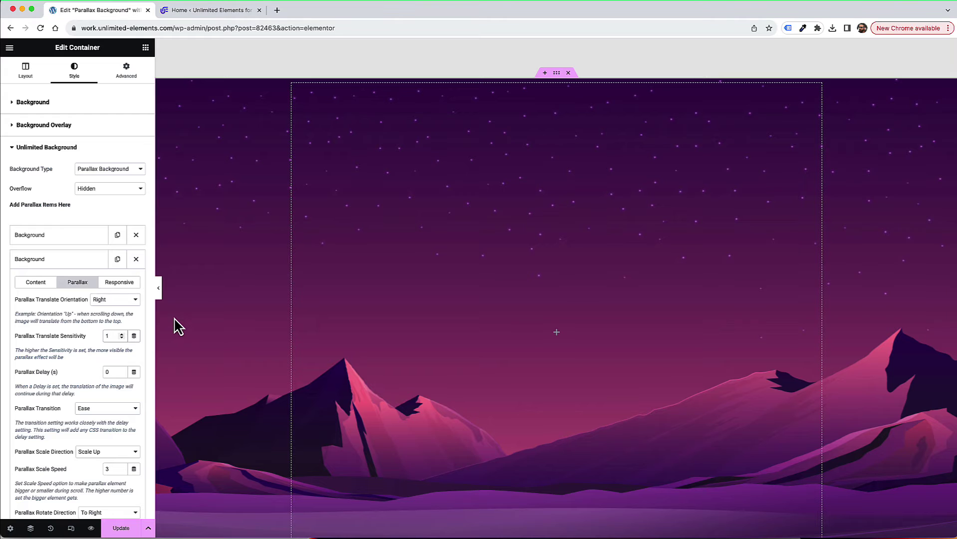
# Try a parallax translate sensitivity of 1.1 on the mountain layer and preview the sideways movement
pyautogui.write('.1')
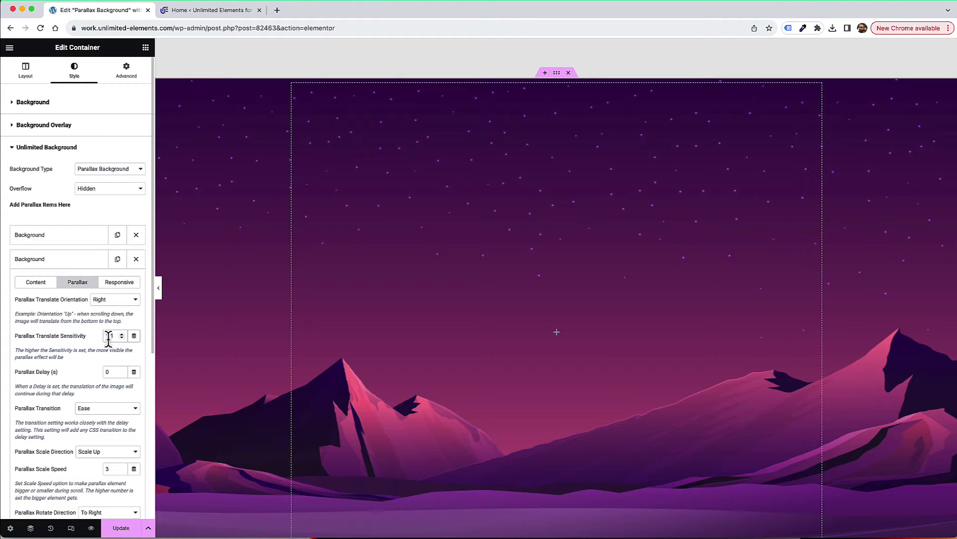
pyautogui.scroll(-5, 494, 294)
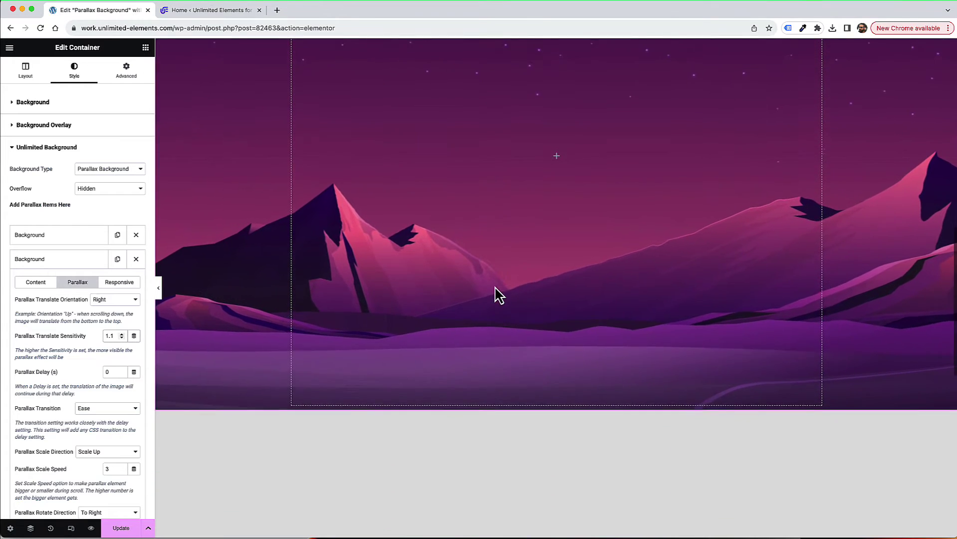
pyautogui.scroll(3, 494, 295)
pyautogui.scroll(2, 495, 293)
pyautogui.scroll(-3, 496, 293)
pyautogui.scroll(3, 331, 327)
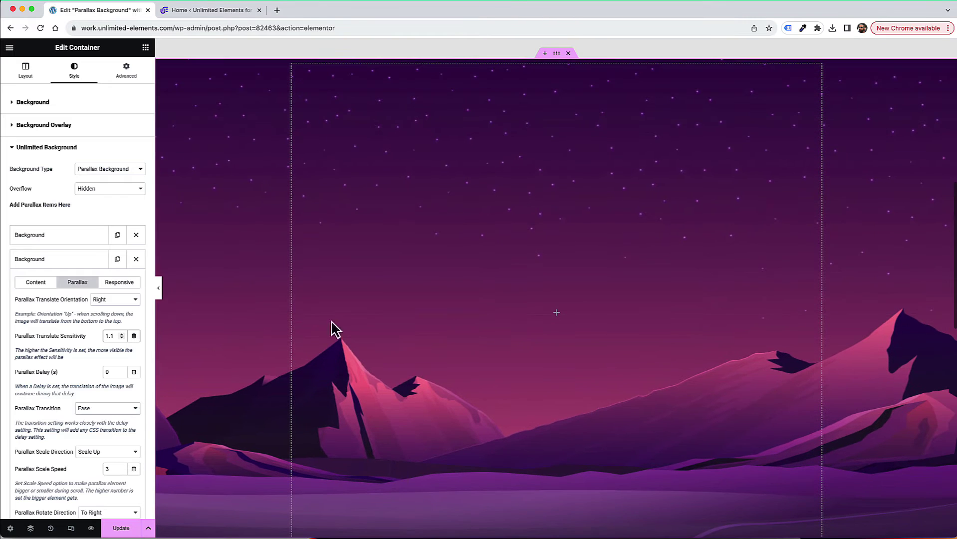
# Try a parallax translate sensitivity of 2 on the mountain layer and check the container's side edges
pyautogui.write('2')
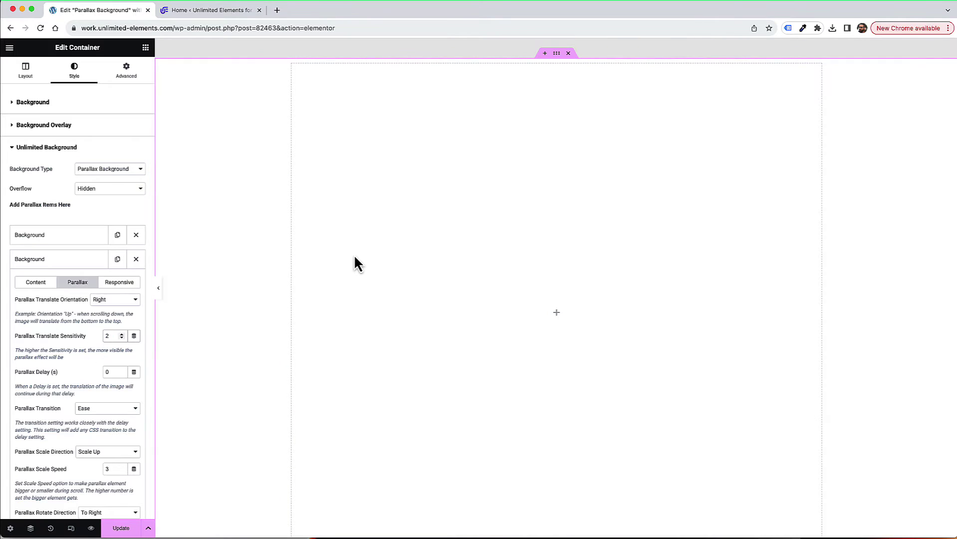
pyautogui.scroll(-5, 355, 257)
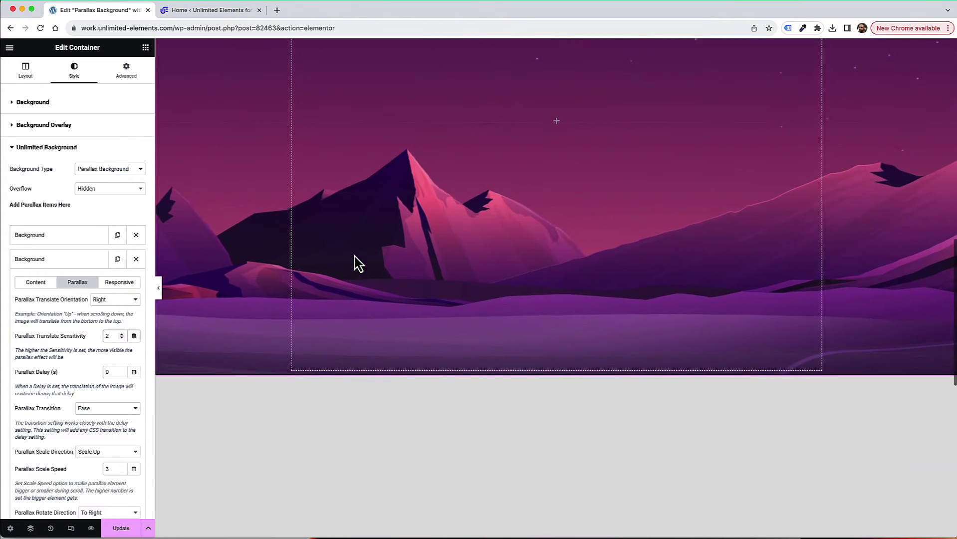
pyautogui.scroll(6, 355, 257)
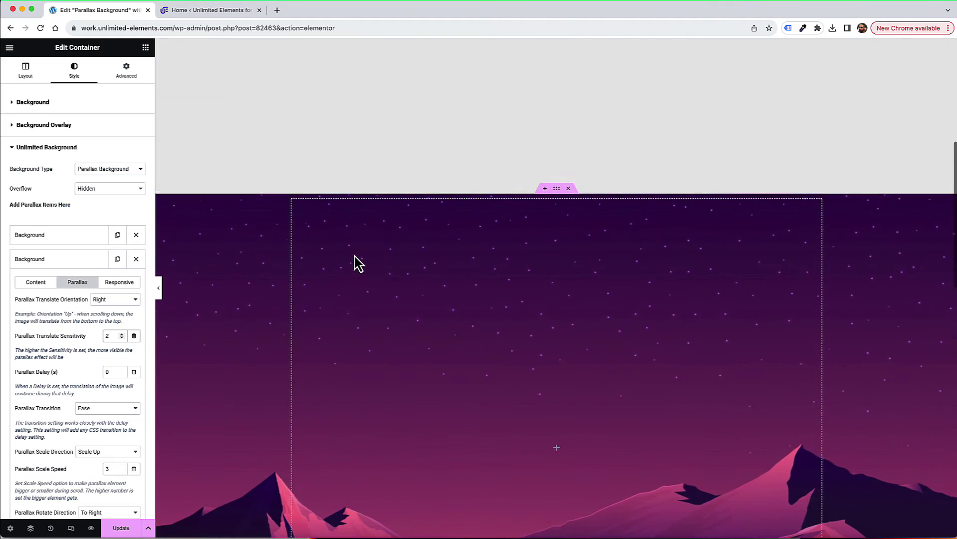
pyautogui.scroll(-3, 355, 257)
pyautogui.scroll(-4, 359, 263)
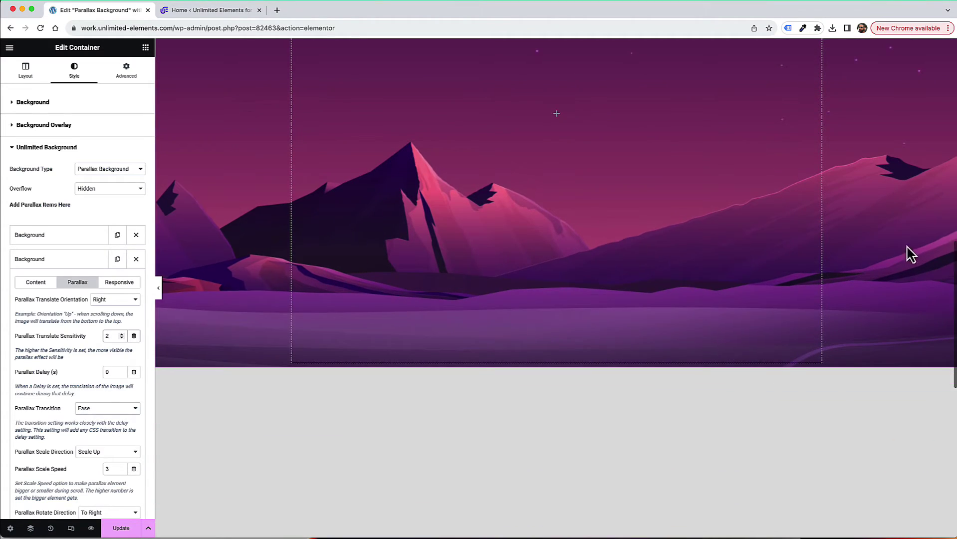
pyautogui.scroll(8, 673, 263)
pyautogui.scroll(-6, 673, 263)
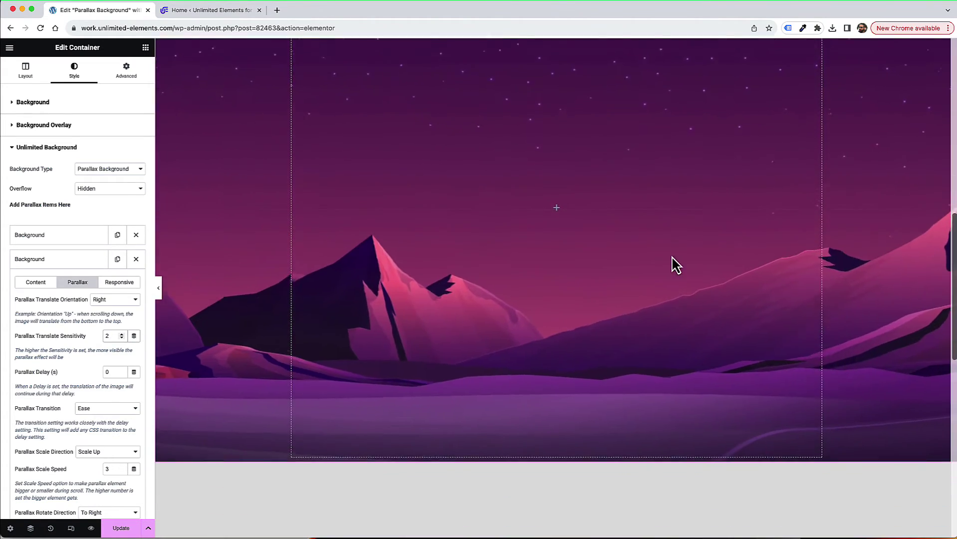
pyautogui.scroll(8, 677, 265)
pyautogui.scroll(-4, 676, 265)
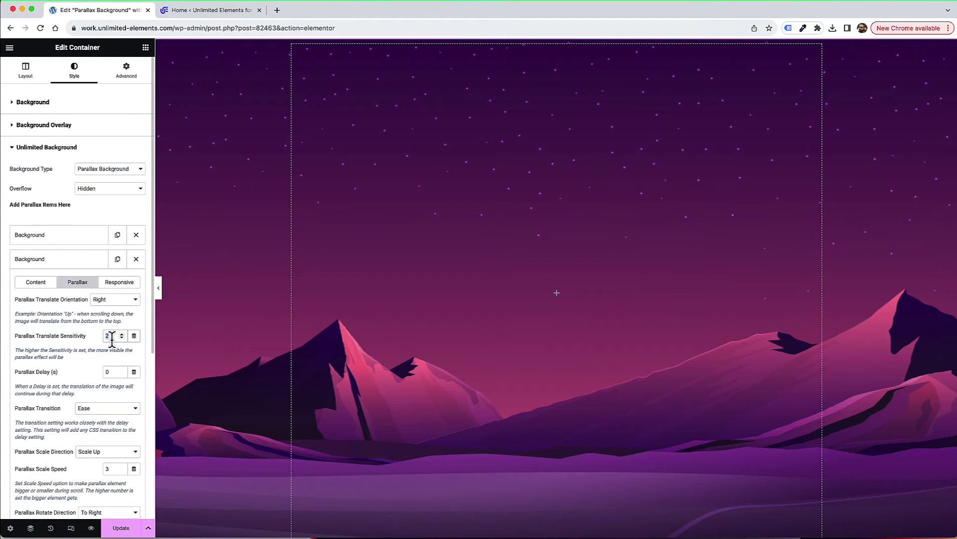
# Set the mountain layer's parallax translate sensitivity to 1.5 and preview the effect across the container
pyautogui.write('1.5')
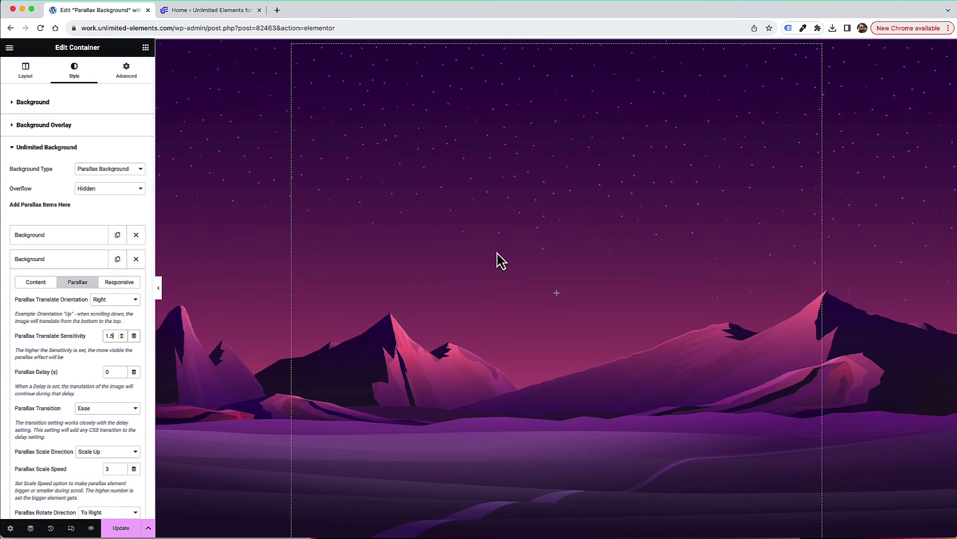
pyautogui.scroll(-5, 500, 260)
pyautogui.scroll(8, 501, 260)
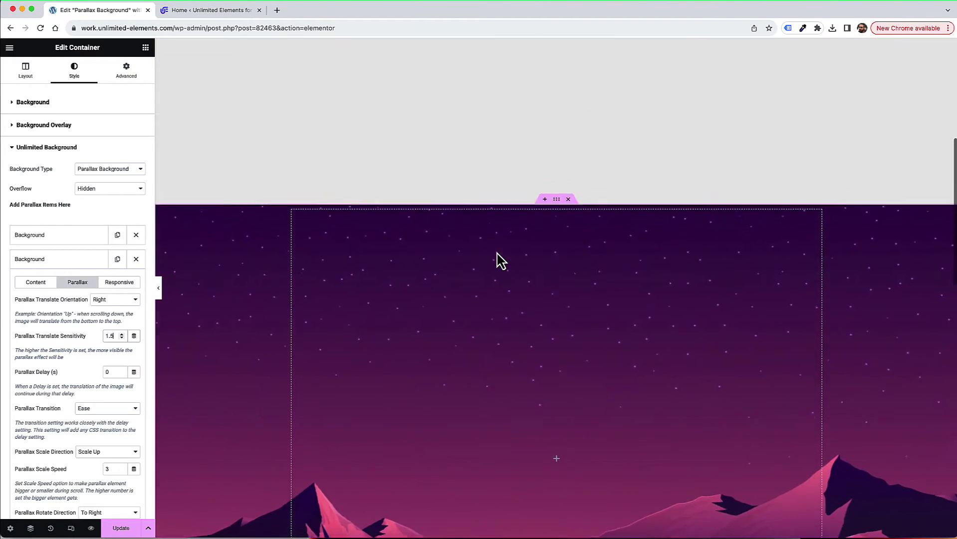
pyautogui.scroll(1, 500, 260)
pyautogui.scroll(-6, 500, 260)
pyautogui.scroll(9, 501, 260)
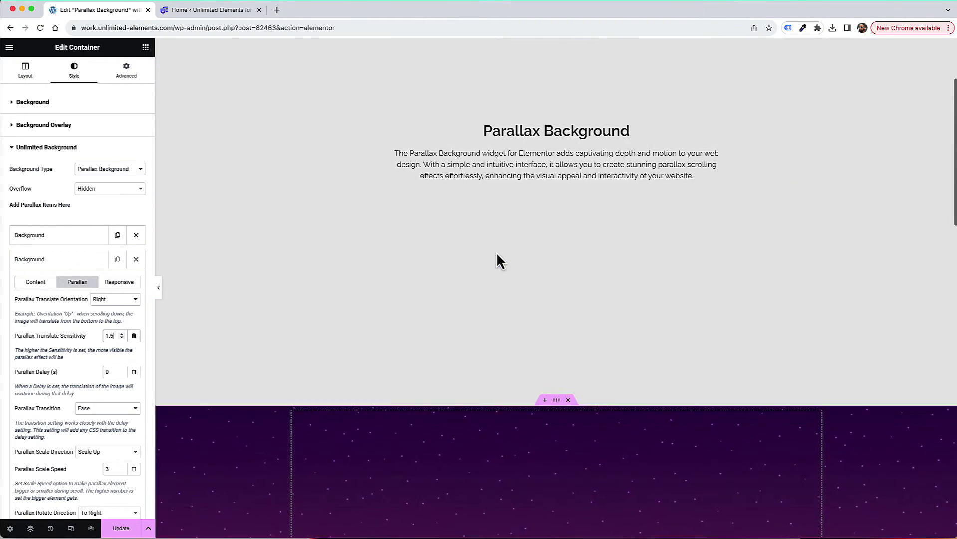
pyautogui.scroll(-8, 497, 254)
pyautogui.scroll(2, 497, 254)
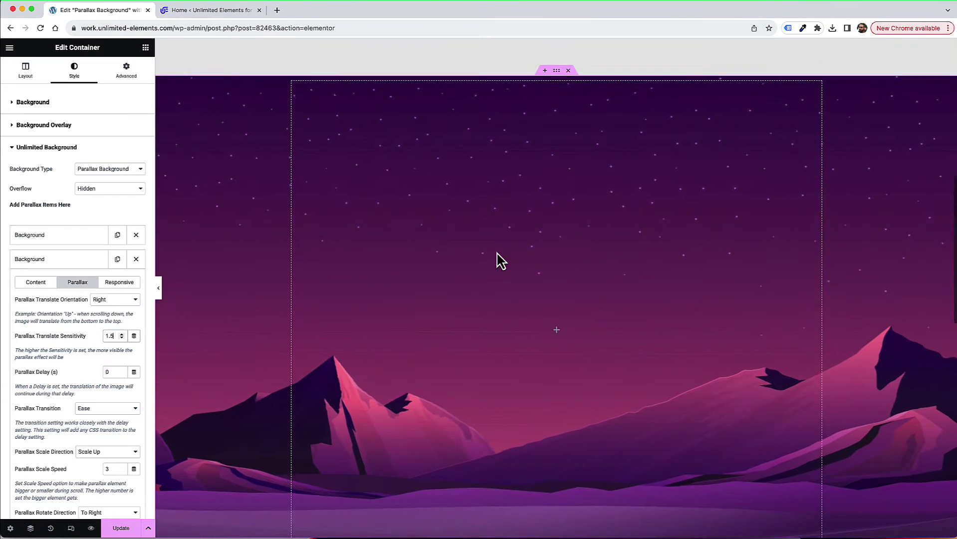
pyautogui.scroll(-2, 499, 260)
pyautogui.scroll(2, 498, 261)
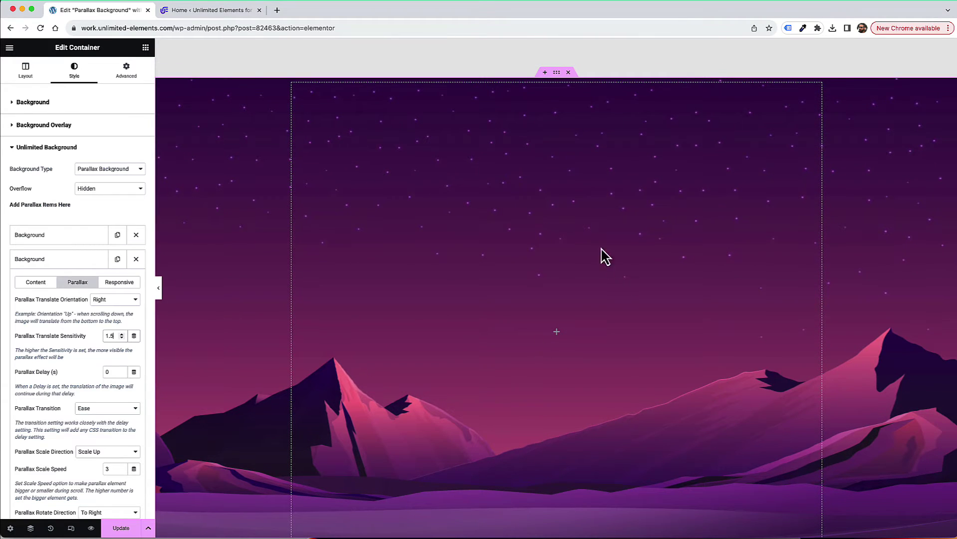
# Set the mountain layer's parallax scale speed to 2 and preview how it scales against the starry background
pyautogui.scroll(-3, 94, 405)
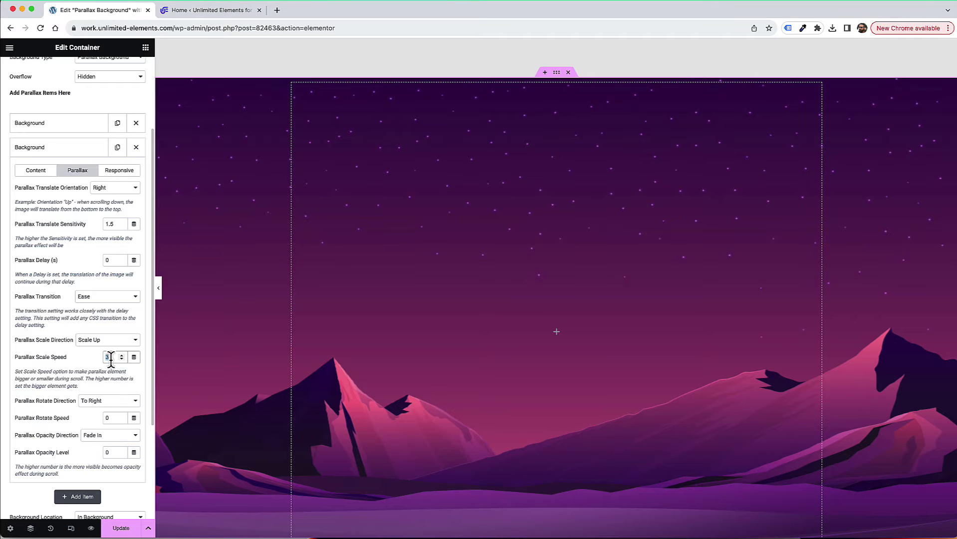
pyautogui.write('2')
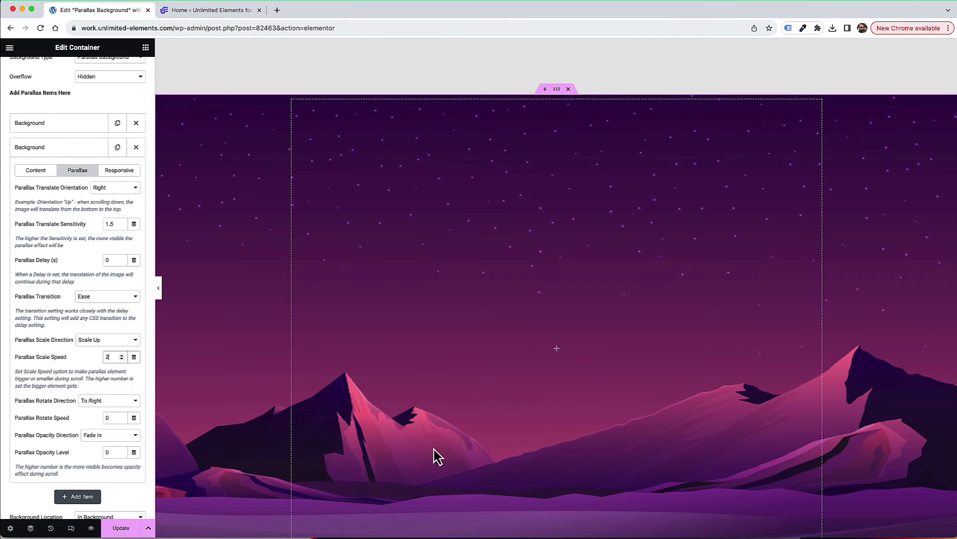
pyautogui.scroll(-5, 598, 444)
pyautogui.scroll(6, 602, 444)
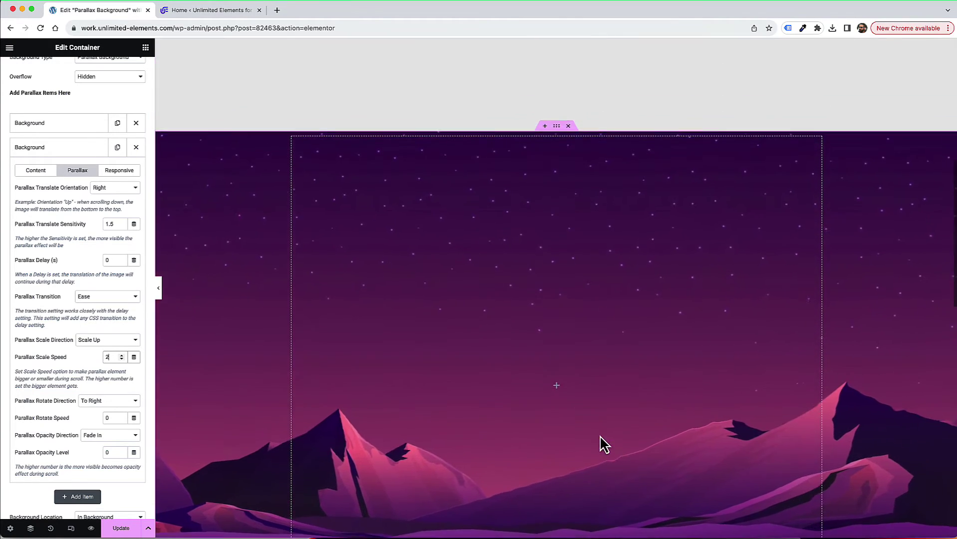
pyautogui.scroll(3, 604, 444)
pyautogui.scroll(-6, 604, 444)
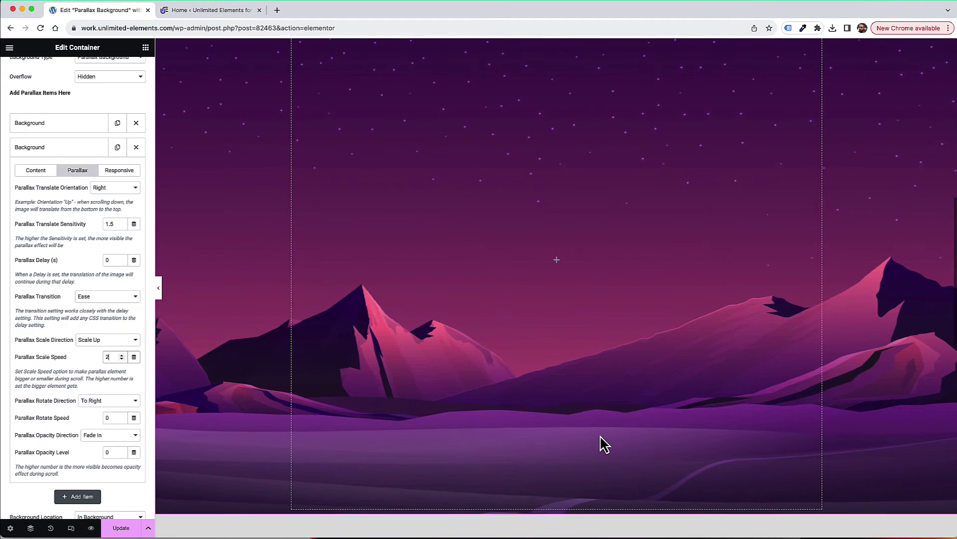
pyautogui.scroll(3, 604, 445)
pyautogui.scroll(-4, 604, 444)
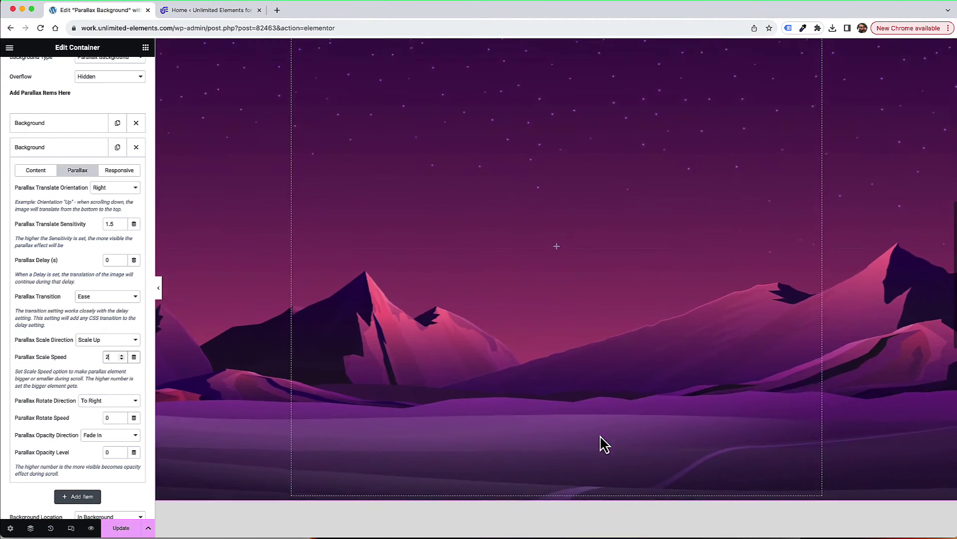
pyautogui.scroll(5, 603, 444)
pyautogui.scroll(-4, 600, 443)
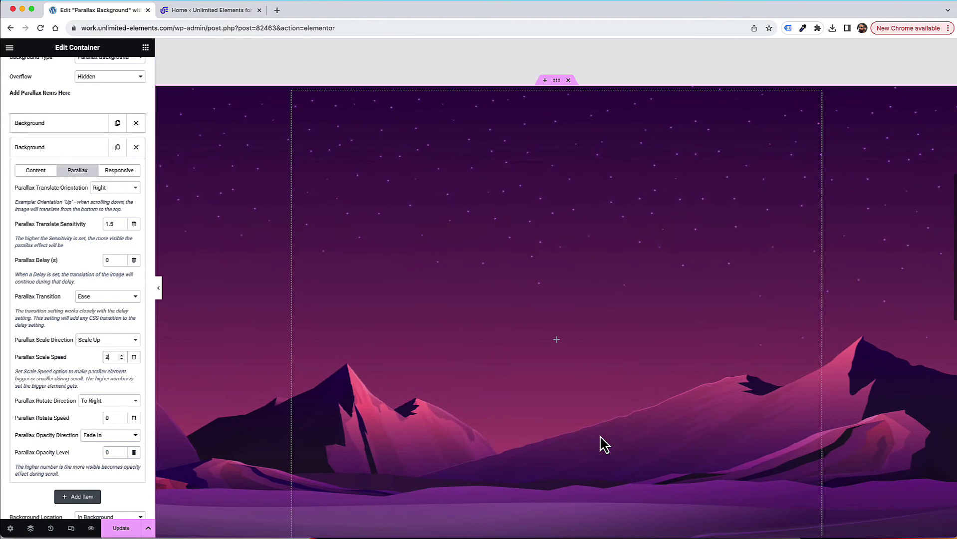
# Rename the second parallax item as Mountains, collapse its settings and preview the two layers together
pyautogui.click(45, 150)
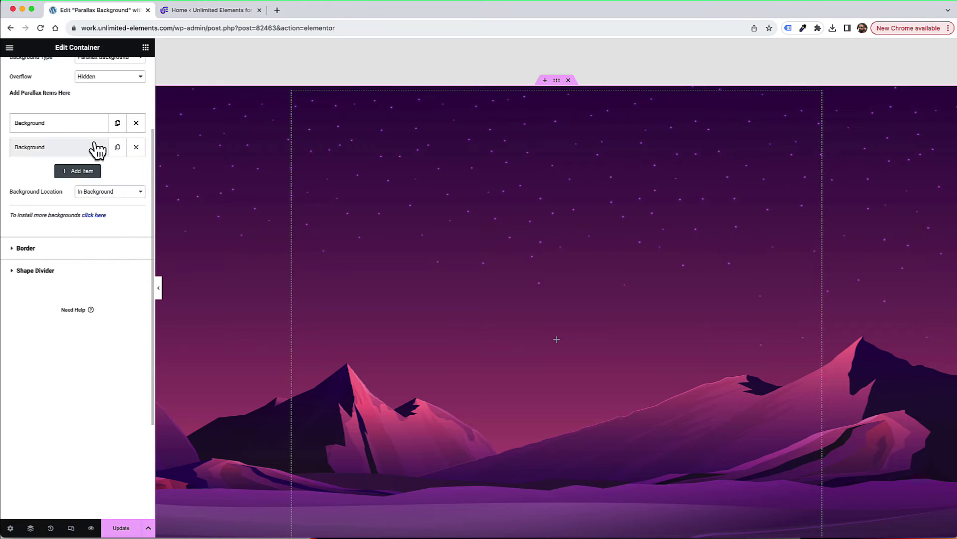
pyautogui.click(59, 148)
pyautogui.click(51, 172)
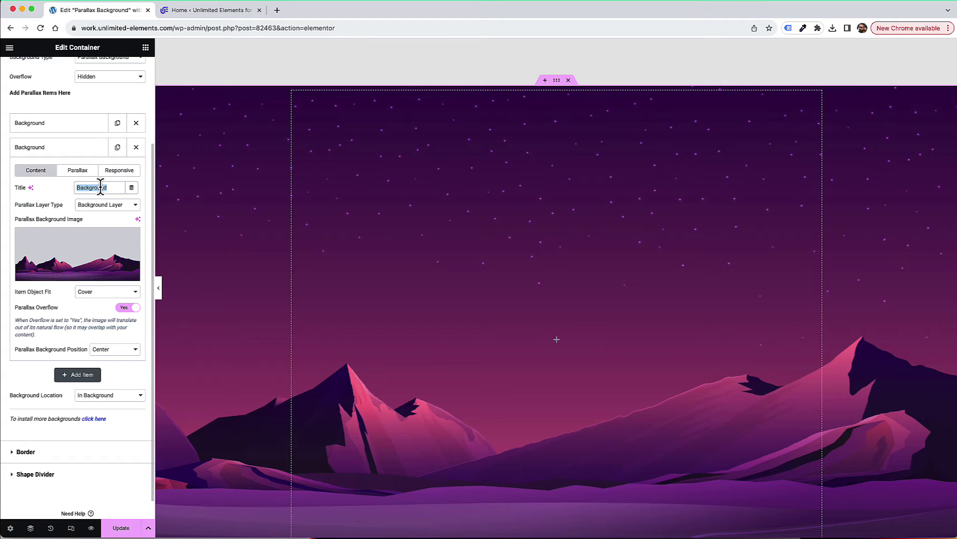
pyautogui.write('Mountain')
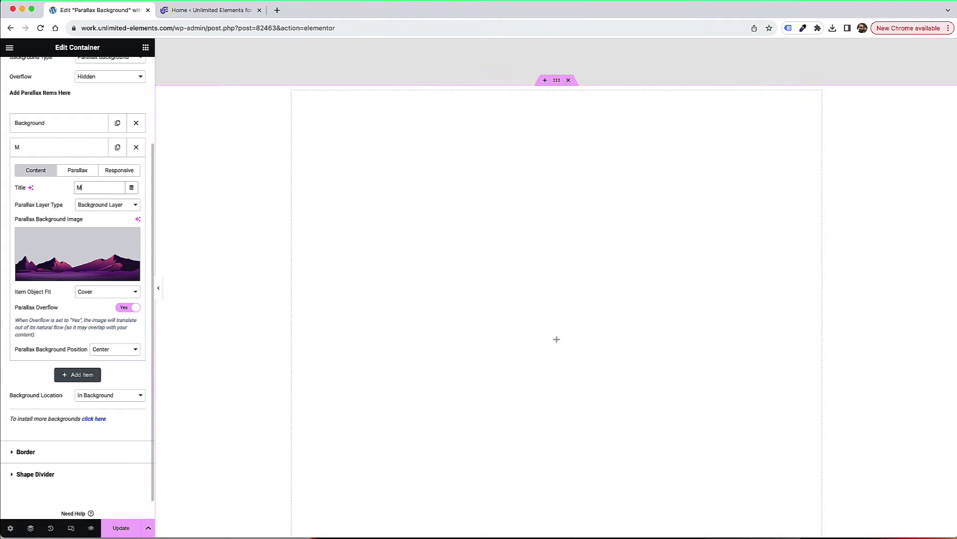
pyautogui.write('s')
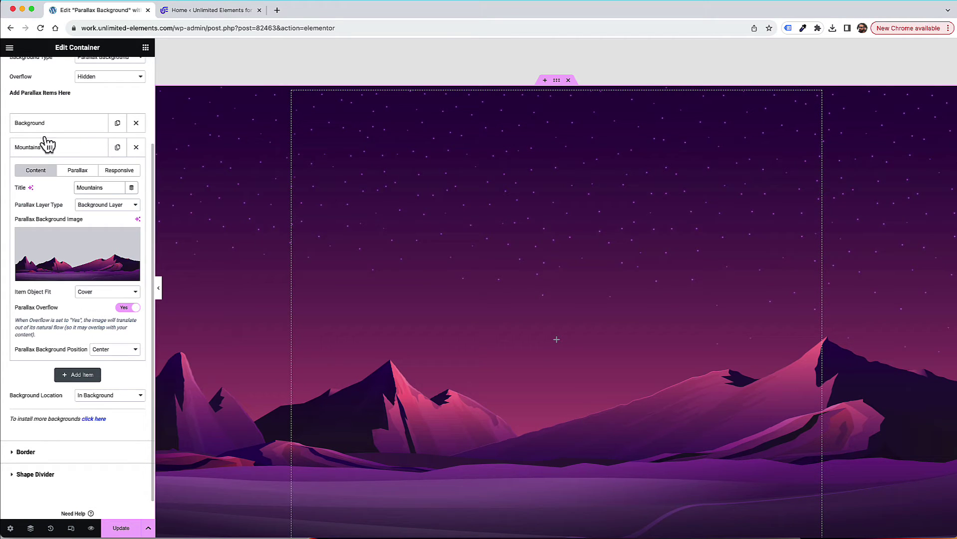
pyautogui.click(45, 148)
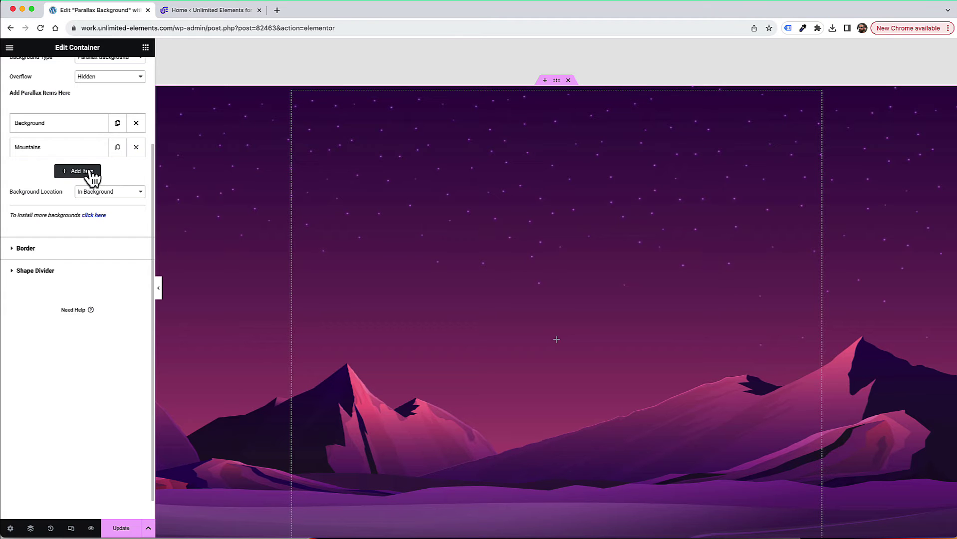
pyautogui.scroll(-2, 442, 211)
pyautogui.scroll(3, 447, 214)
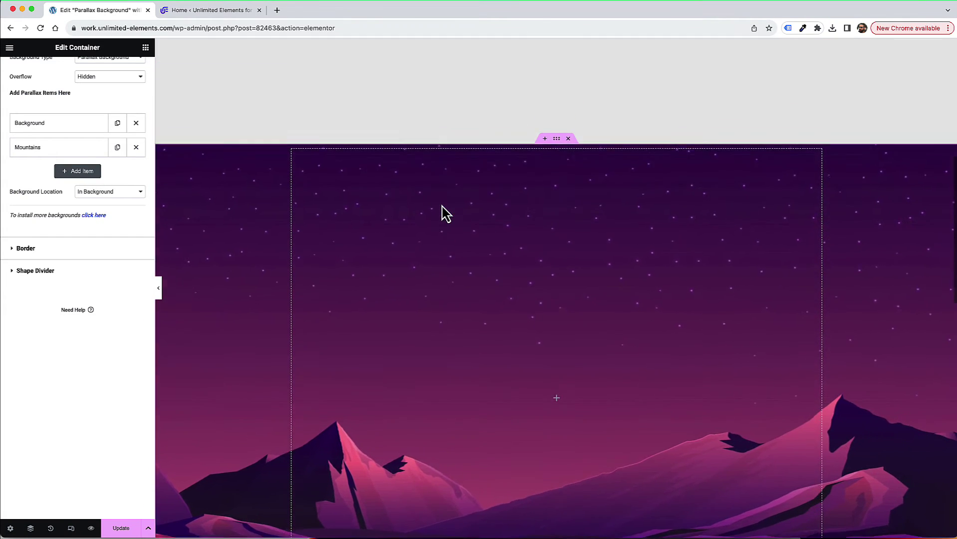
# Add a third parallax item to the container's background and title it Moon
pyautogui.scroll(-5, 446, 214)
pyautogui.scroll(6, 446, 214)
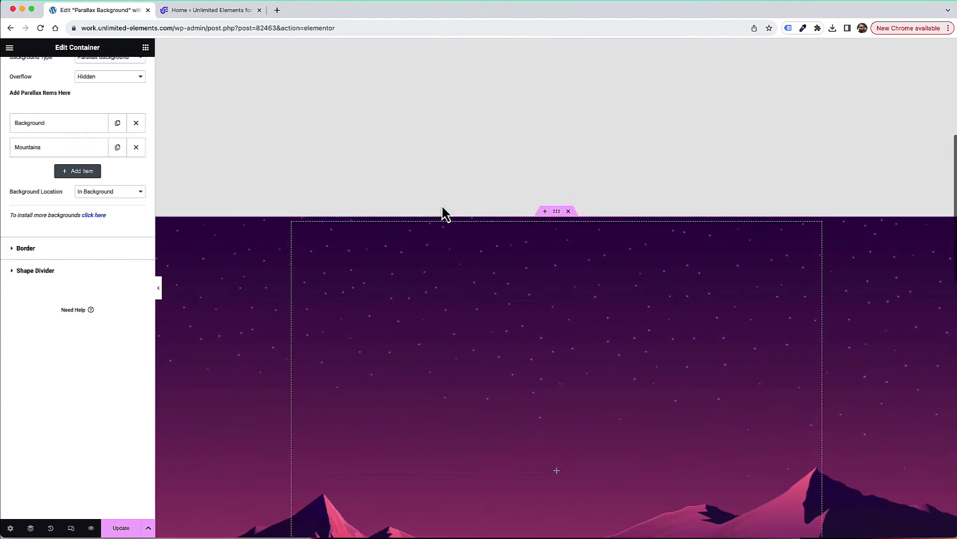
pyautogui.scroll(1, 446, 214)
pyautogui.scroll(-5, 446, 214)
pyautogui.scroll(4, 446, 213)
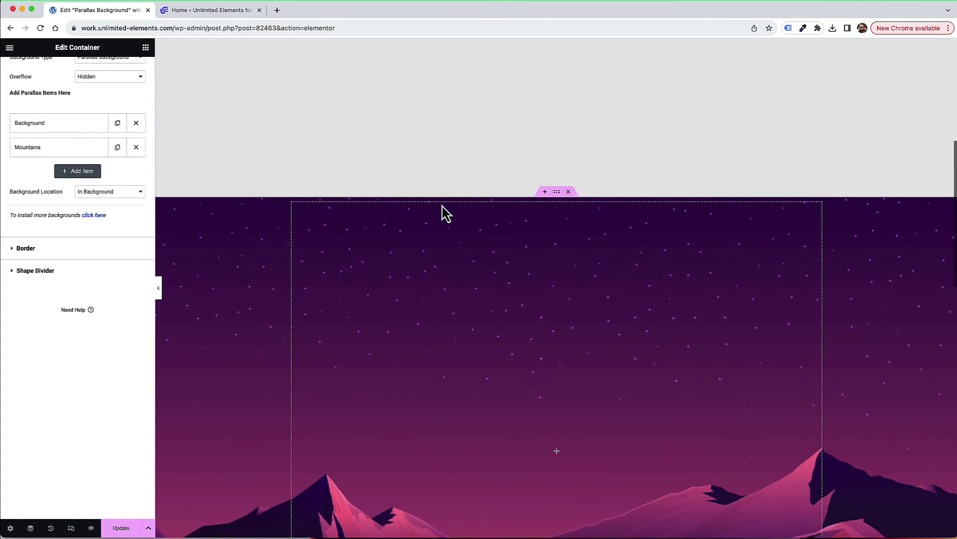
pyautogui.scroll(-3, 445, 214)
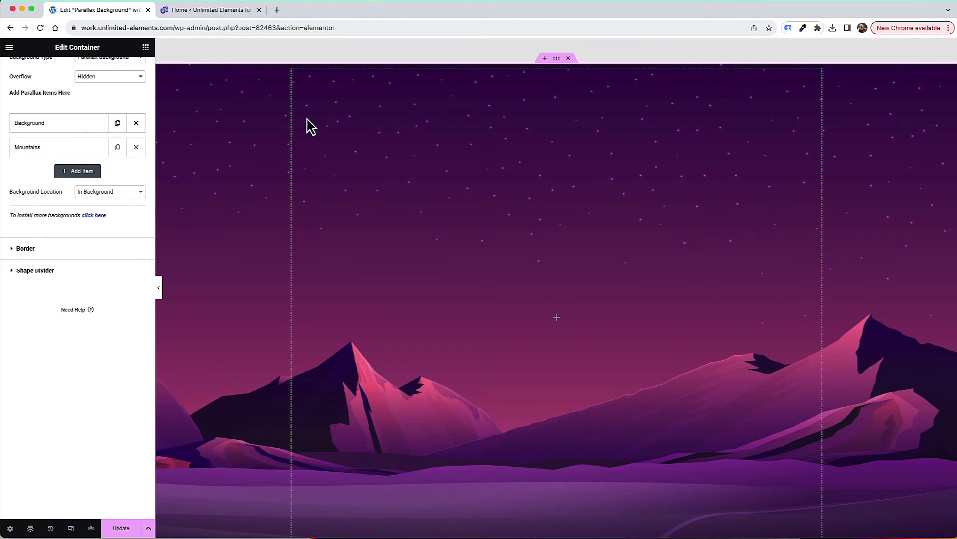
pyautogui.click(80, 171)
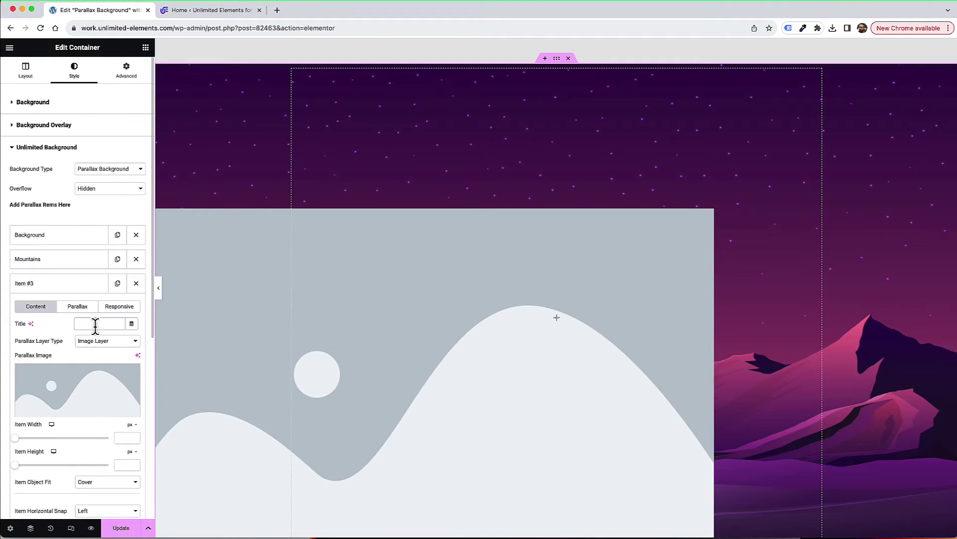
pyautogui.click(94, 325)
pyautogui.write('Moon')
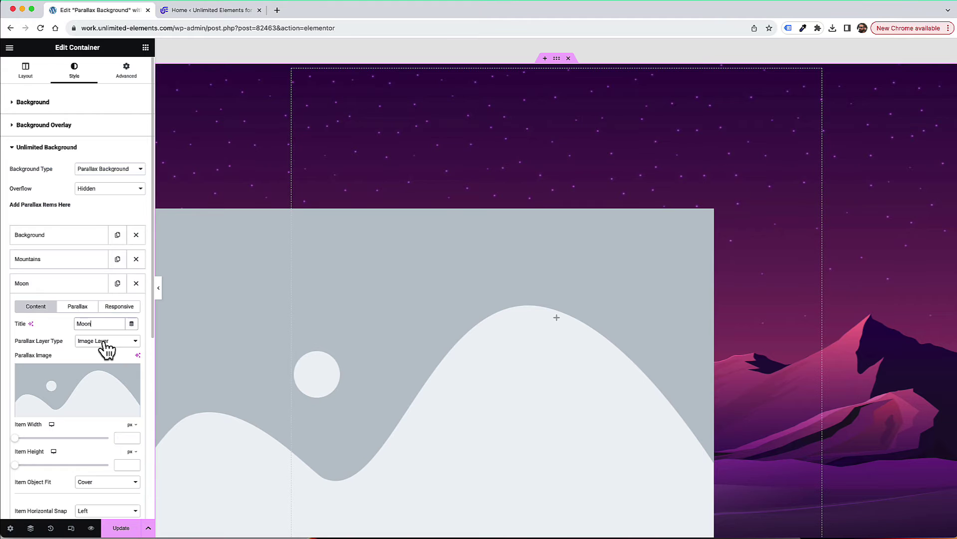
# Use moon.png from the media library as the Moon item's parallax image
pyautogui.scroll(-5, 107, 349)
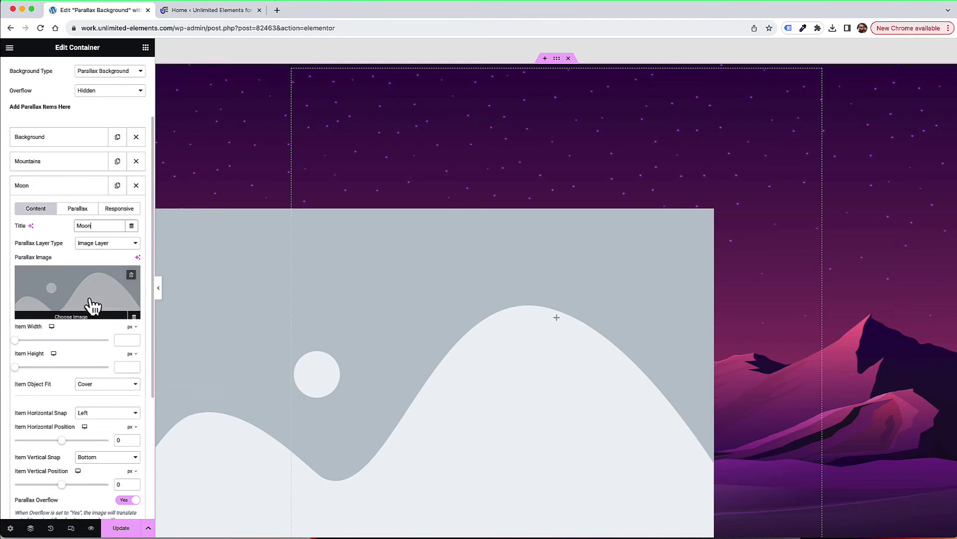
pyautogui.click(93, 306)
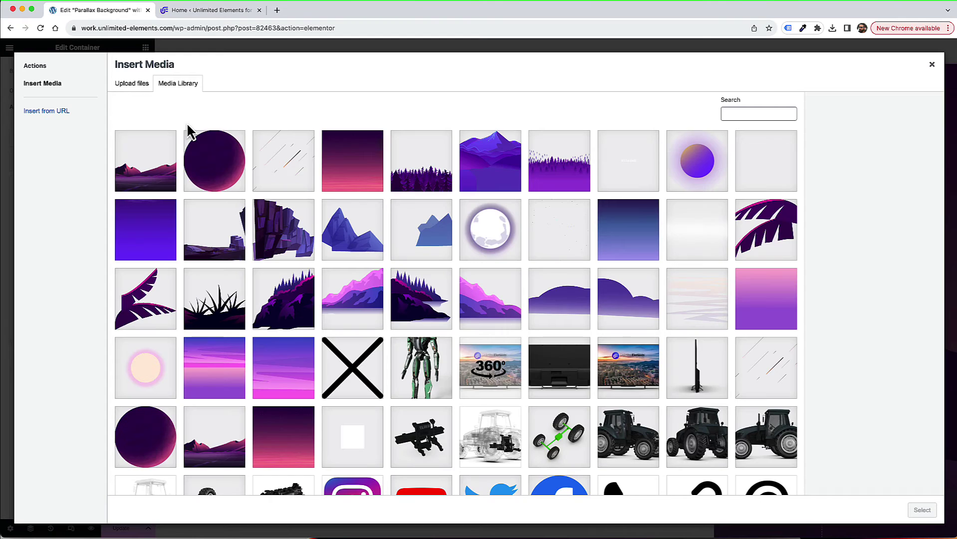
pyautogui.click(219, 156)
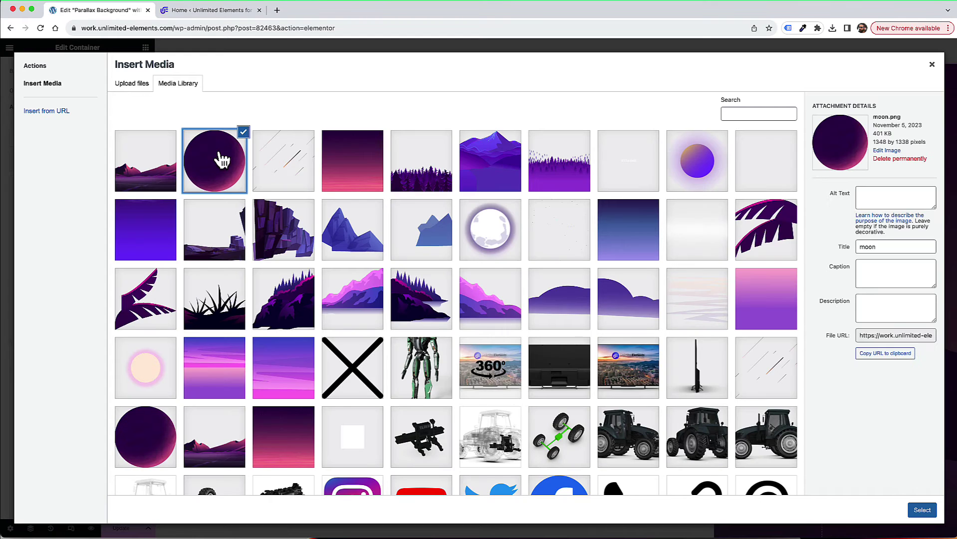
pyautogui.click(915, 510)
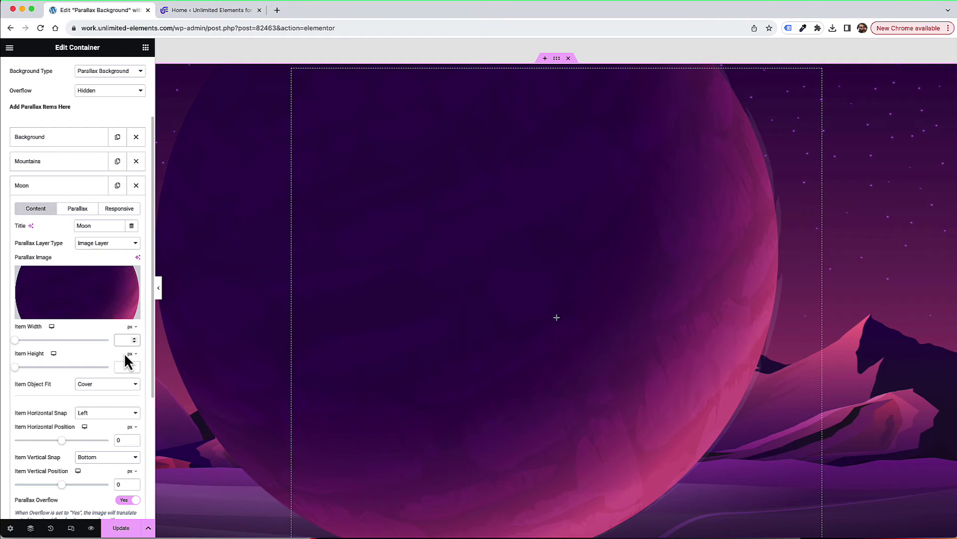
# Set the Moon item's width and height to 300 px each and check its size in the container
pyautogui.write('300')
pyautogui.click(121, 370)
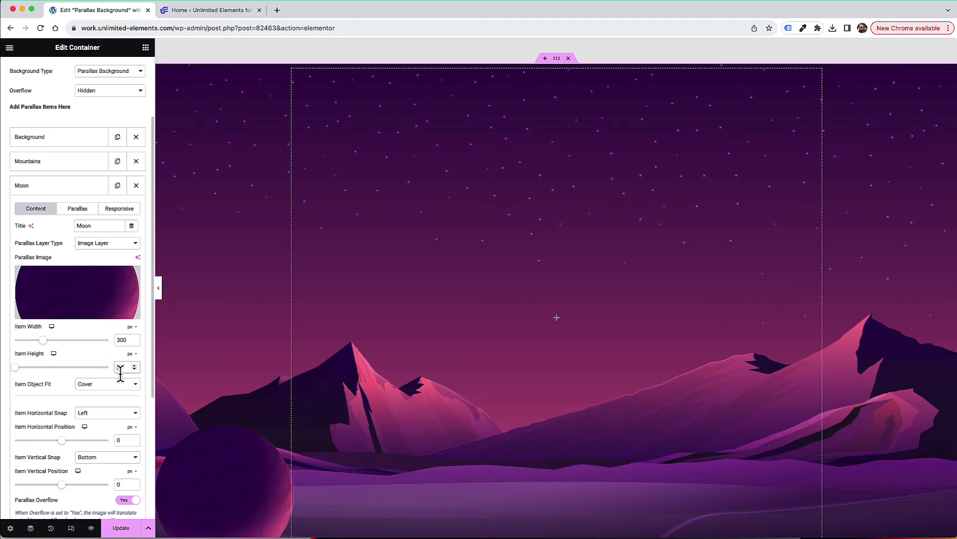
pyautogui.write('300')
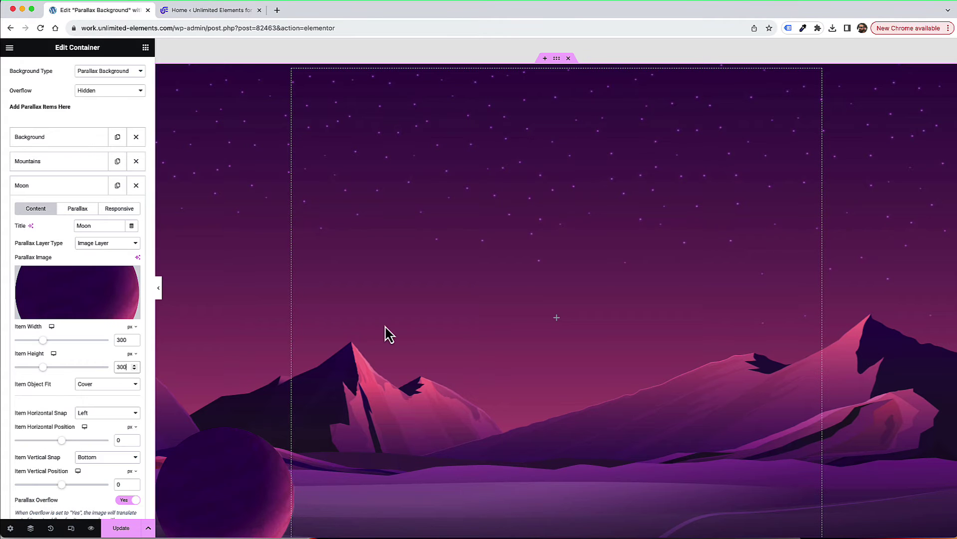
pyautogui.scroll(-2, 390, 333)
pyautogui.scroll(-2, 389, 333)
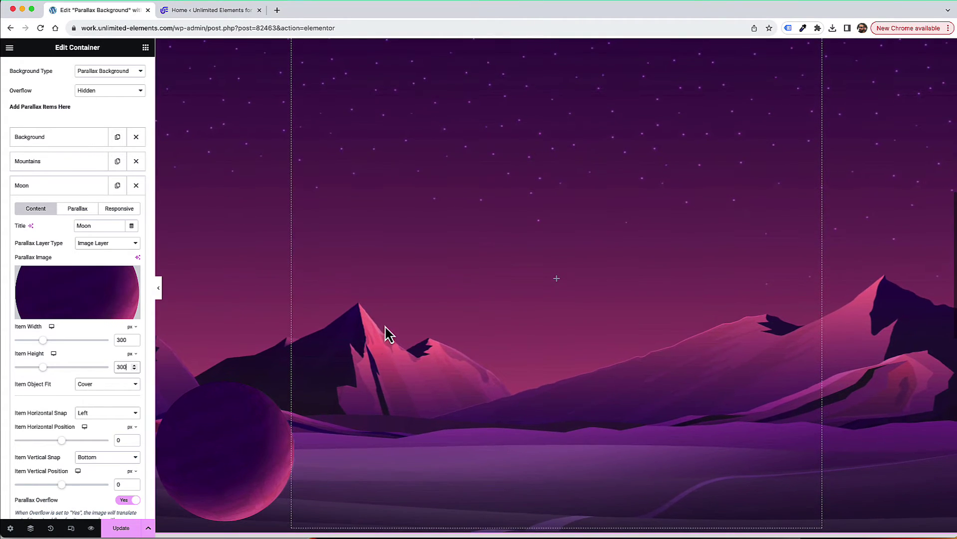
pyautogui.scroll(2, 231, 178)
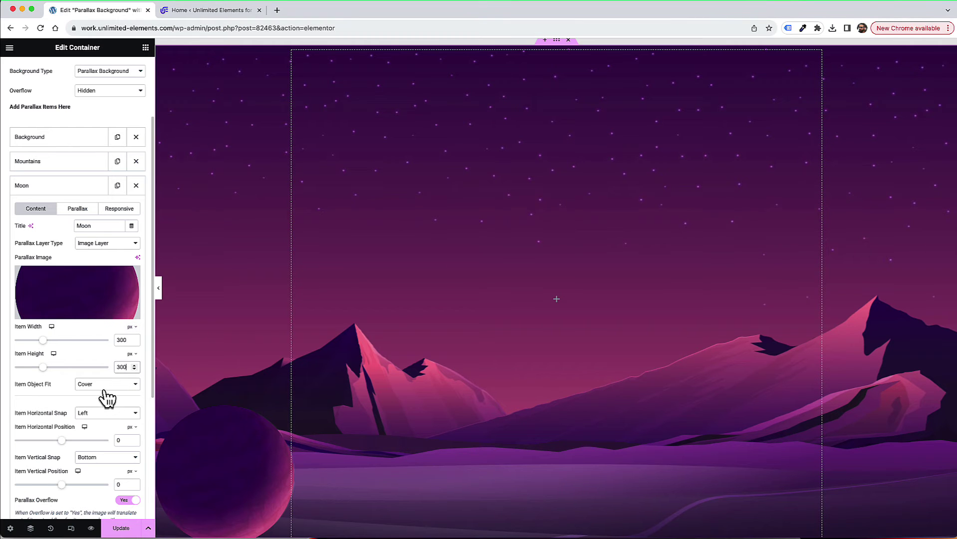
# Snap the Moon item vertically to Top and check its placement against the starry sky
pyautogui.click(102, 457)
pyautogui.click(104, 448)
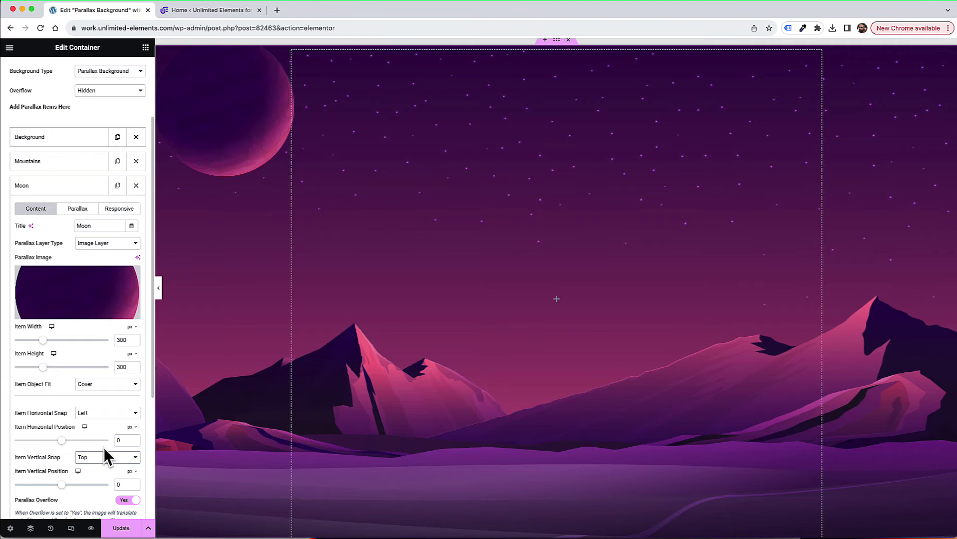
pyautogui.scroll(3, 282, 174)
pyautogui.scroll(-2, 282, 175)
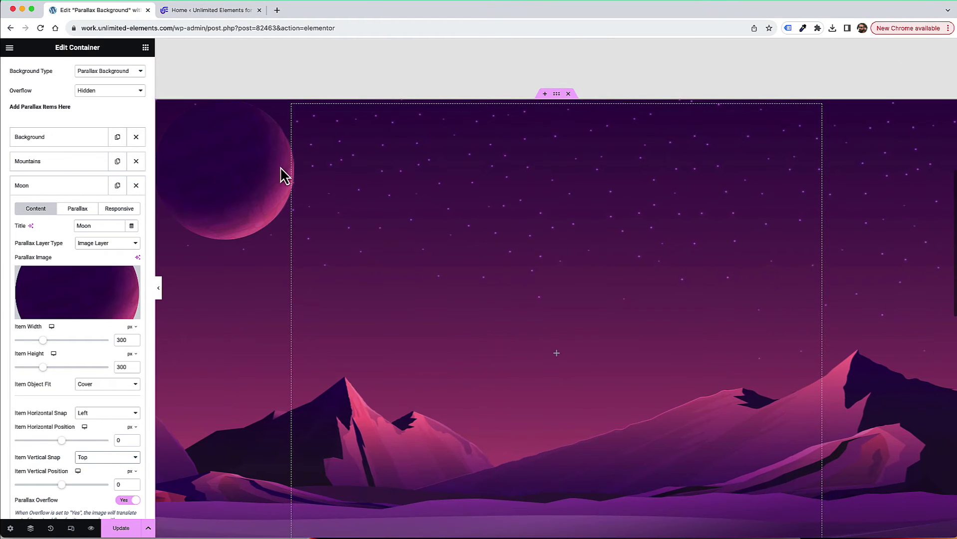
# Offset the Moon item with a horizontal position of 30 px and a vertical position of 30 px
pyautogui.write('30')
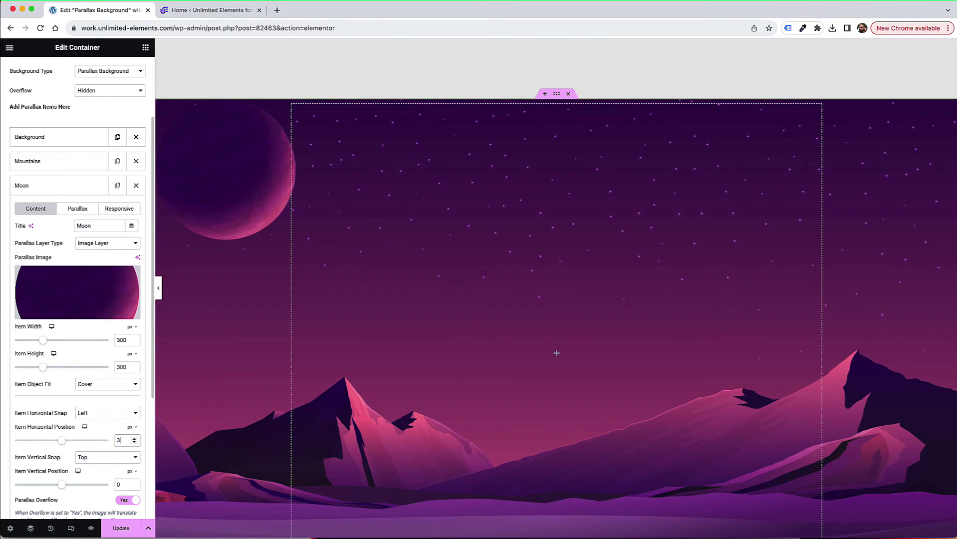
pyautogui.click(123, 484)
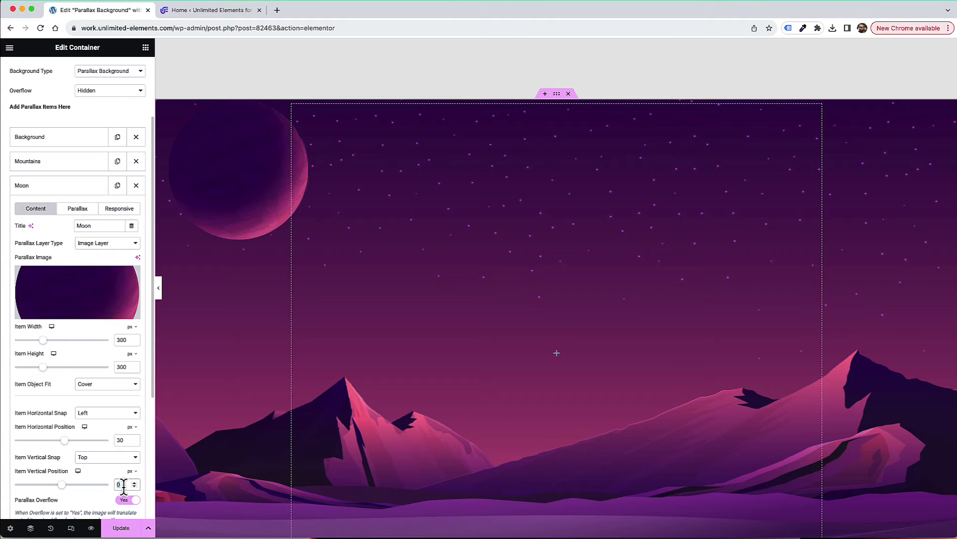
pyautogui.write('30')
pyautogui.scroll(-2, 250, 167)
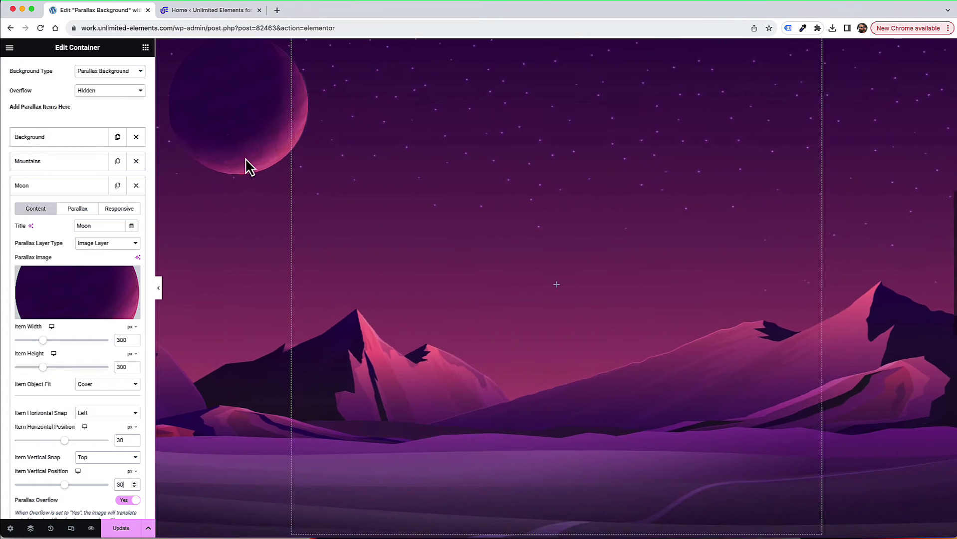
pyautogui.scroll(5, 246, 165)
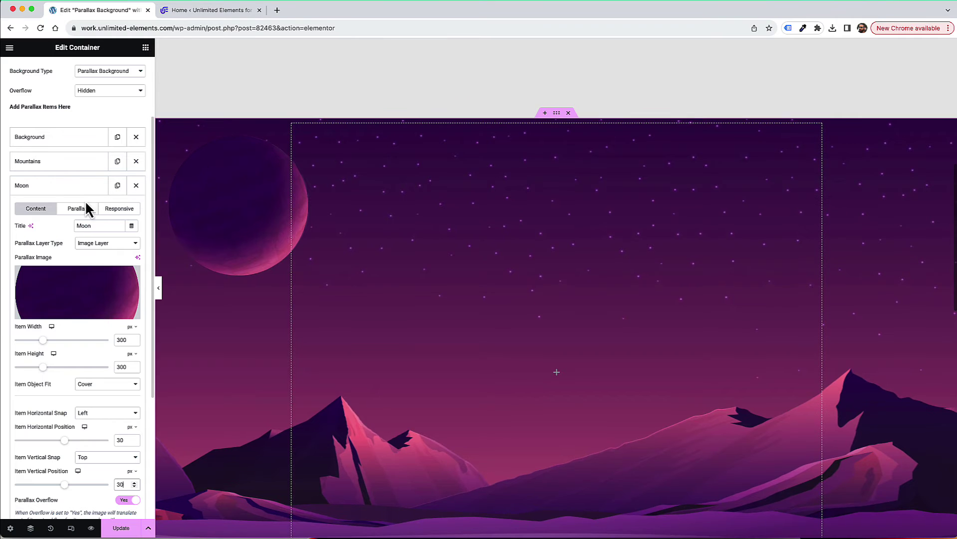
# Set the Moon layer's parallax translate orientation to Down Right and preview its movement on scroll
pyautogui.click(77, 213)
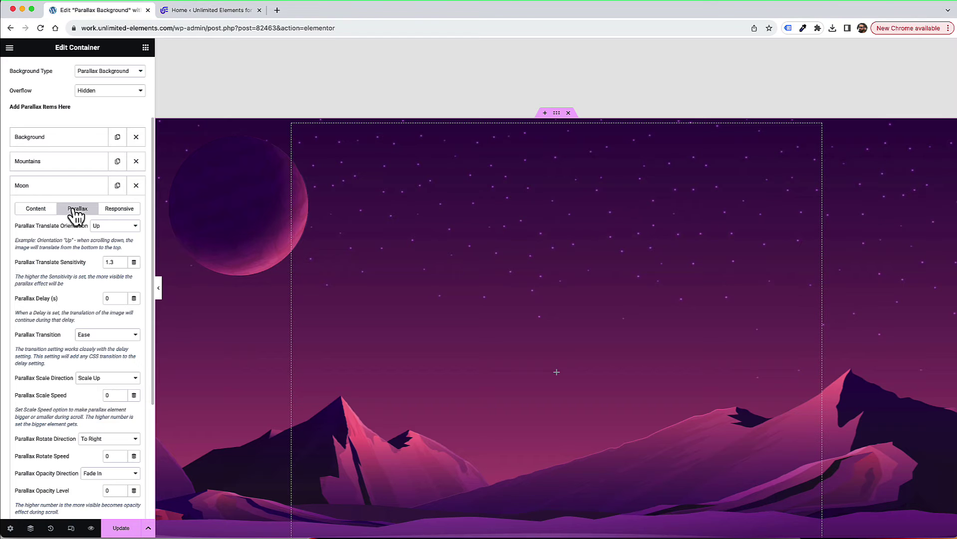
pyautogui.click(107, 234)
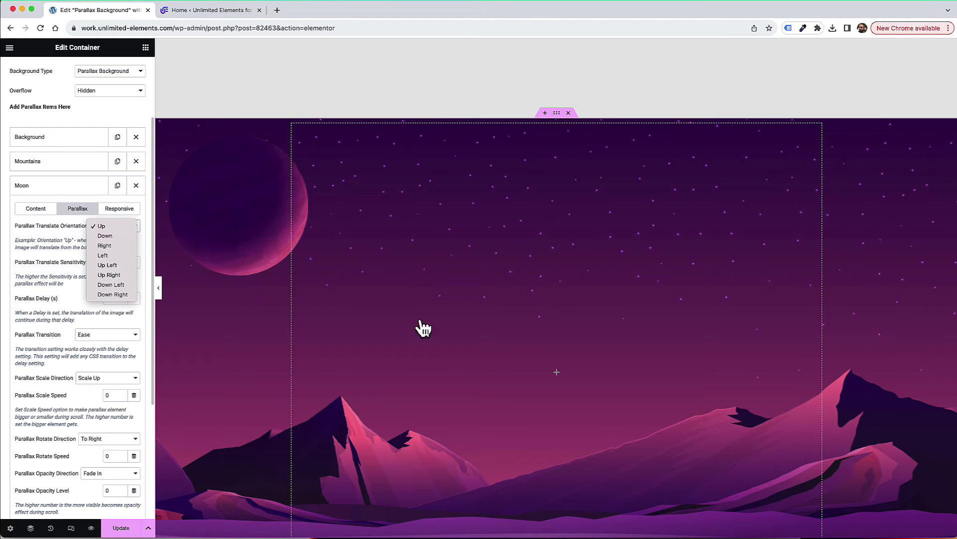
pyautogui.click(131, 296)
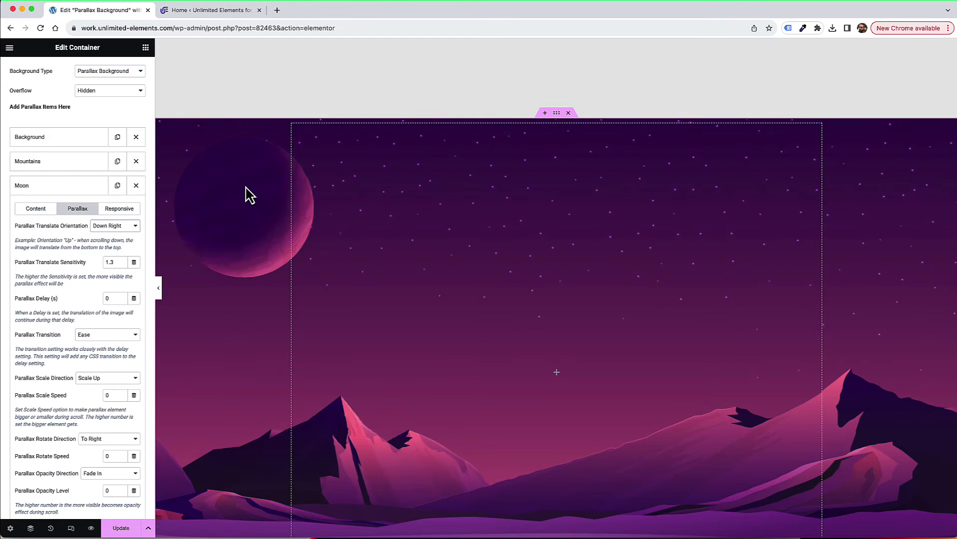
pyautogui.scroll(-4, 246, 193)
pyautogui.scroll(5, 246, 192)
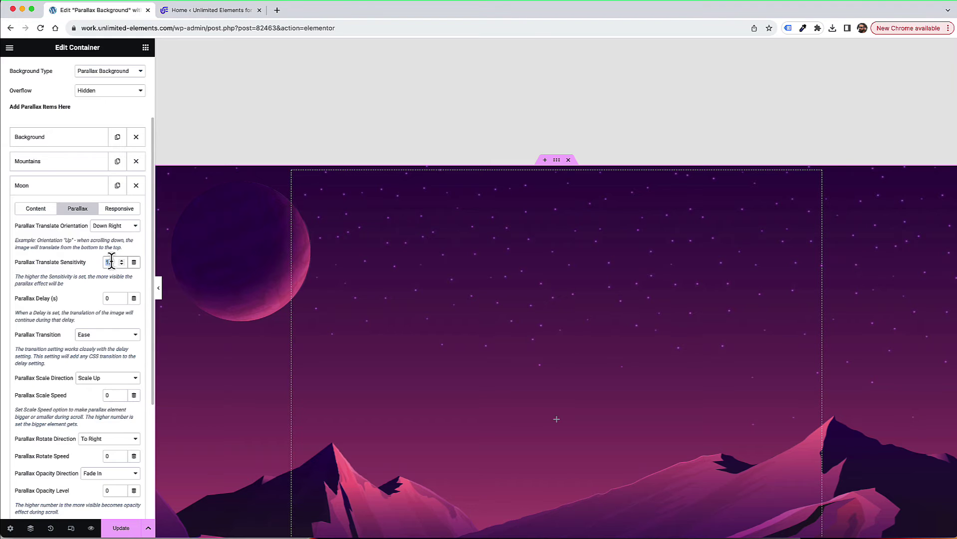
# Try a parallax translate sensitivity of 3 on the Moon layer and preview how far it travels
pyautogui.write('3')
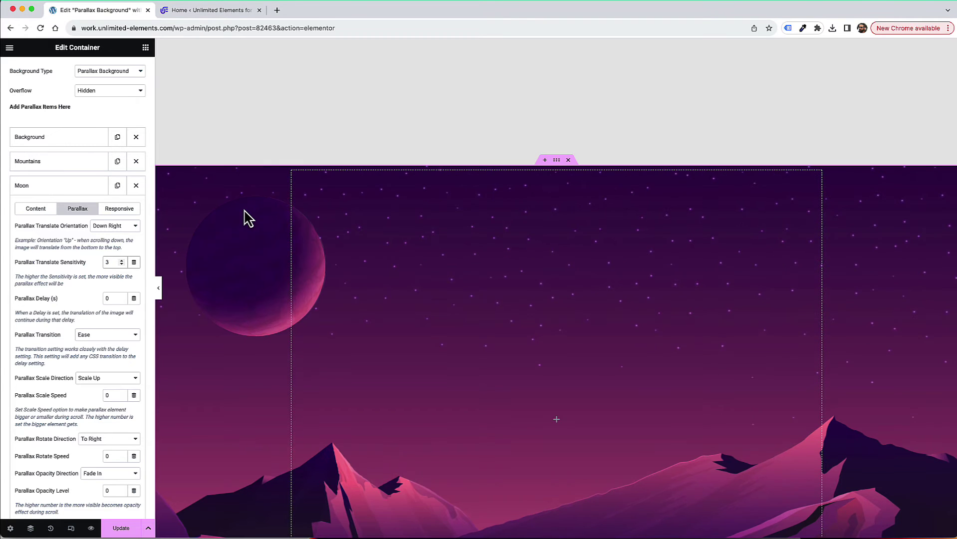
pyautogui.scroll(-6, 247, 218)
pyautogui.scroll(3, 246, 218)
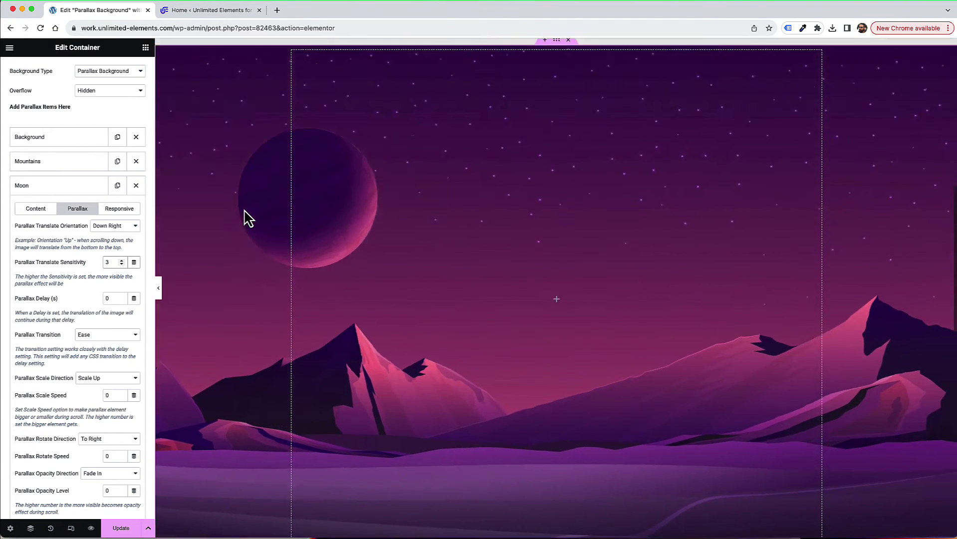
pyautogui.scroll(3, 246, 218)
pyautogui.scroll(-4, 246, 218)
pyautogui.scroll(4, 246, 218)
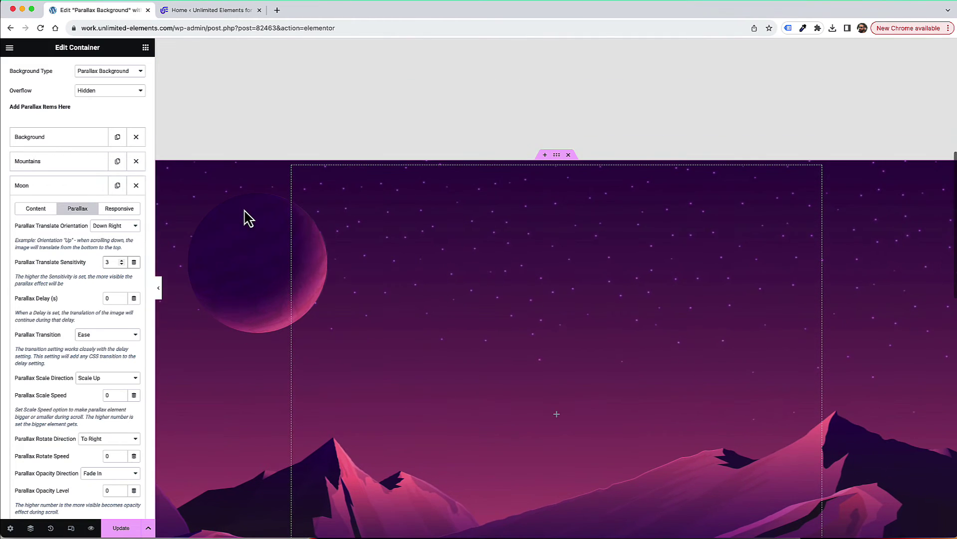
# Set the Moon layer's parallax translate sensitivity to 2 and preview its diagonal movement over the mountains
pyautogui.click(121, 265)
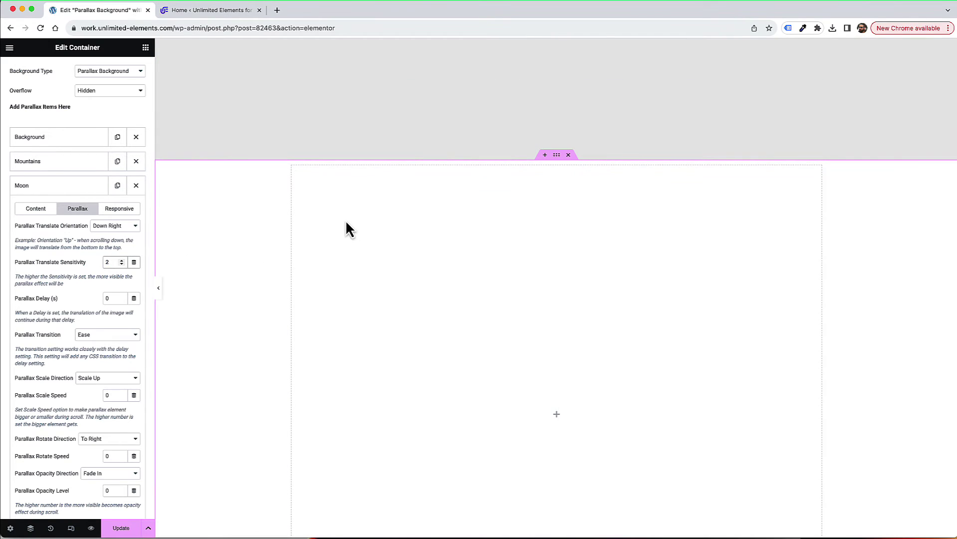
pyautogui.scroll(-4, 345, 223)
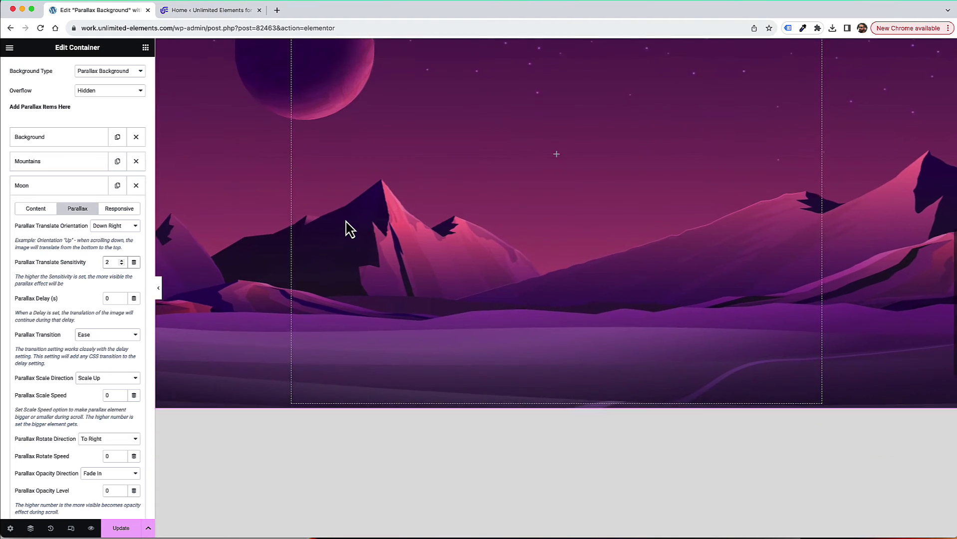
pyautogui.scroll(4, 346, 221)
pyautogui.scroll(-3, 346, 221)
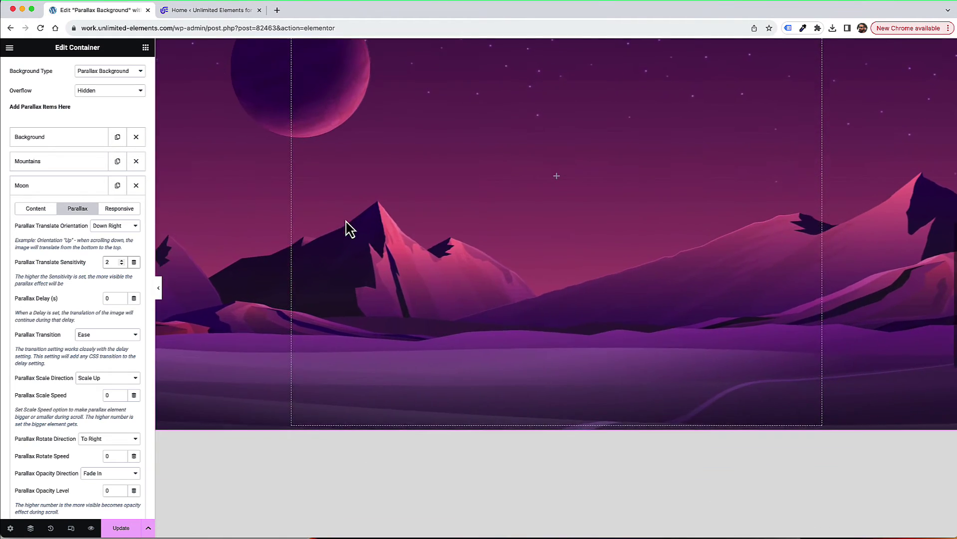
pyautogui.scroll(5, 349, 229)
pyautogui.scroll(-3, 350, 229)
pyautogui.scroll(1, 349, 228)
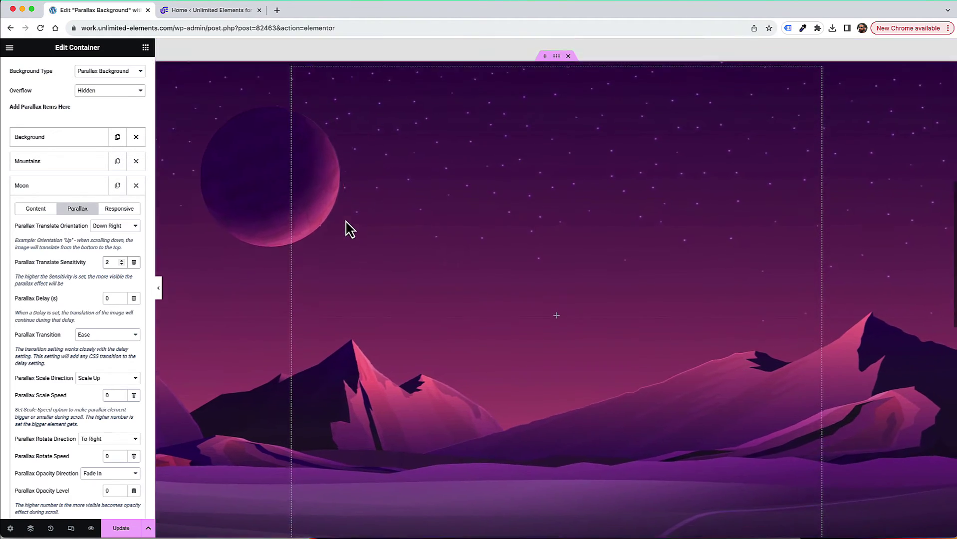
pyautogui.scroll(2, 349, 229)
pyautogui.scroll(-3, 349, 229)
pyautogui.scroll(3, 349, 228)
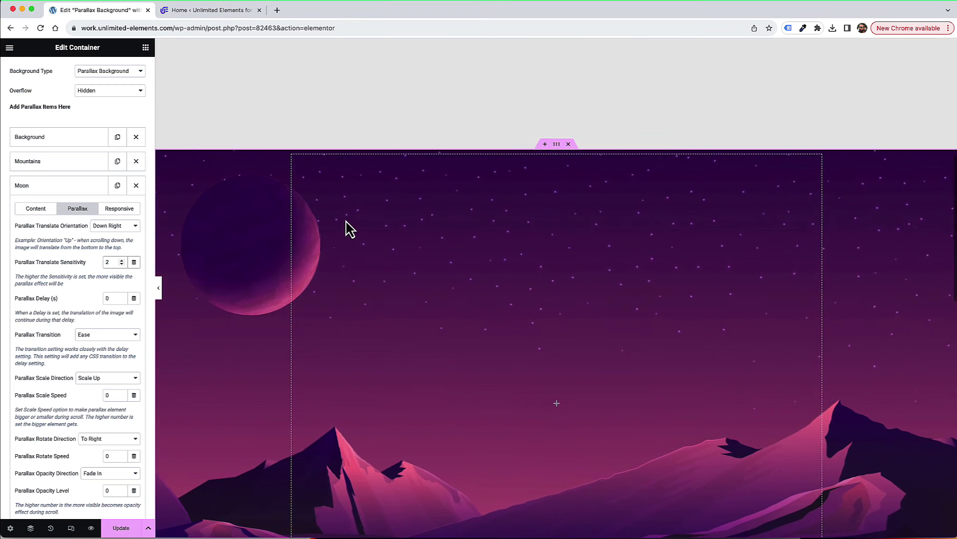
pyautogui.scroll(-2, 347, 229)
# Keep the Moon layer's parallax scale direction at Scale Up and set its scale speed to 2
pyautogui.scroll(-1, 43, 365)
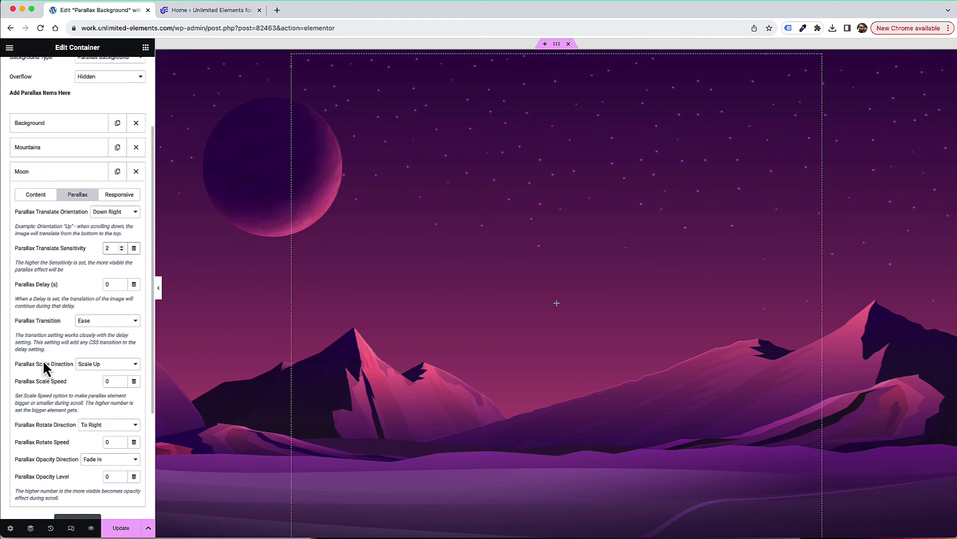
pyautogui.scroll(-3, 43, 360)
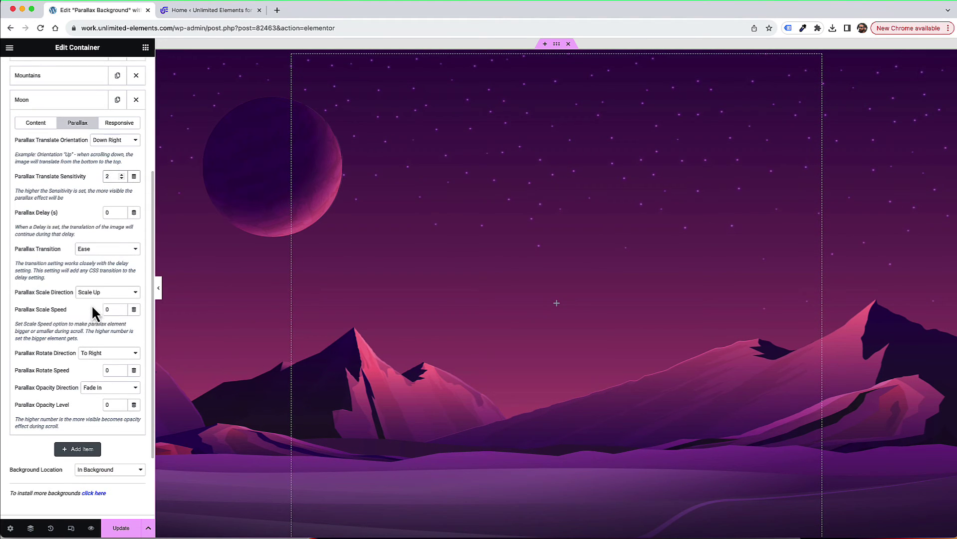
pyautogui.click(98, 293)
pyautogui.click(102, 293)
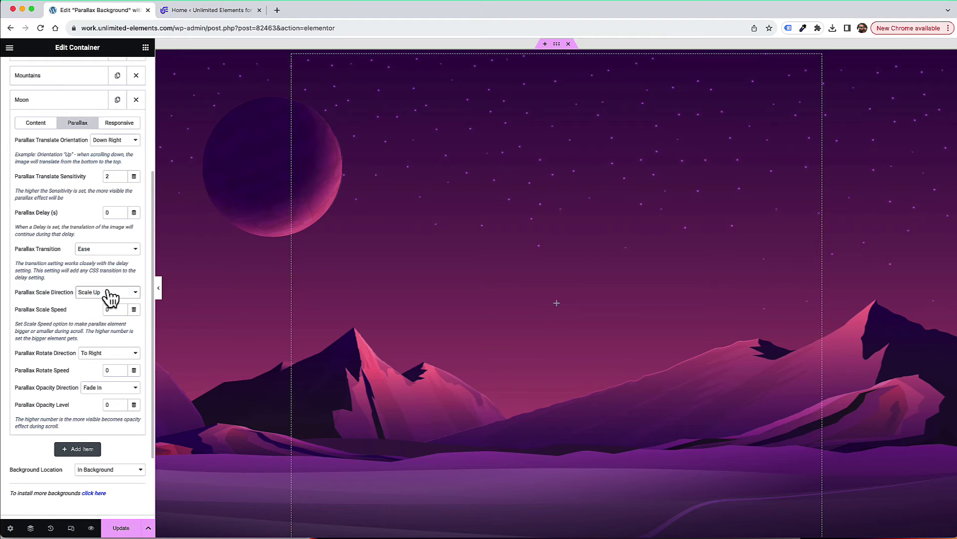
pyautogui.click(112, 309)
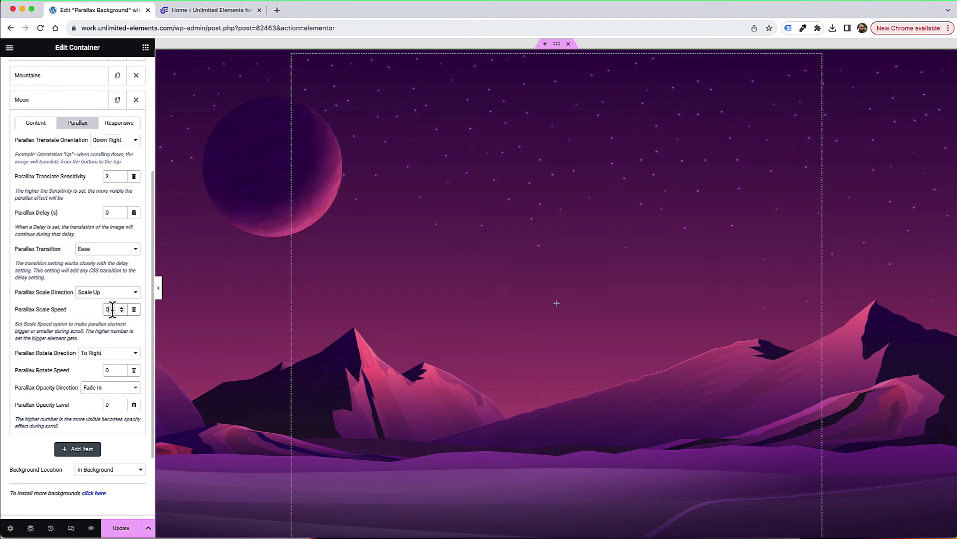
pyautogui.write('2')
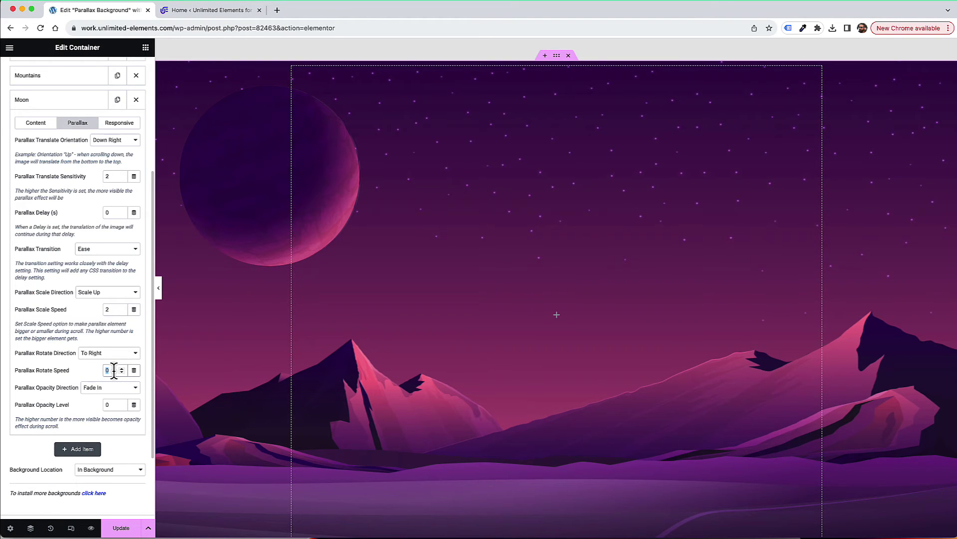
# Try a parallax rotate speed of 10 on the Moon layer and preview its rotation on scroll
pyautogui.write('10')
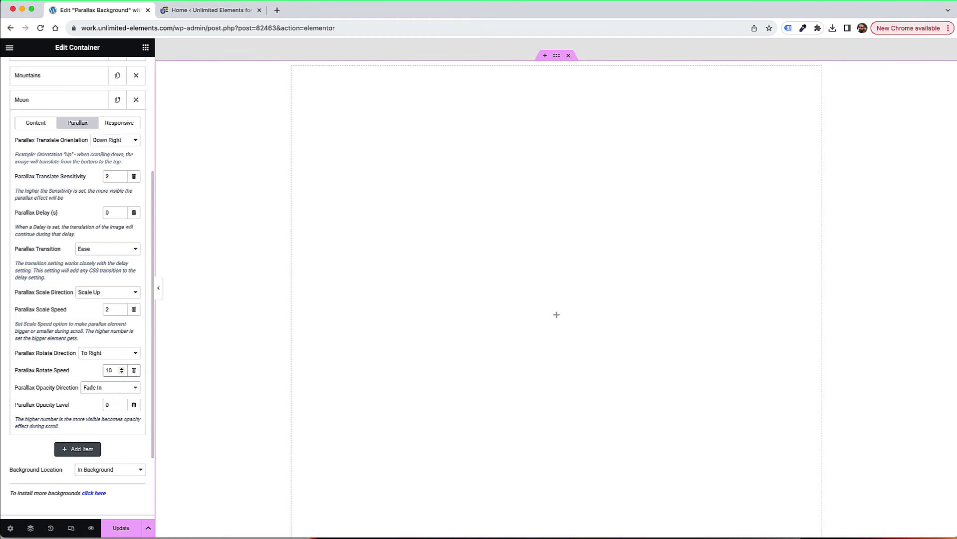
pyautogui.scroll(-10, 506, 254)
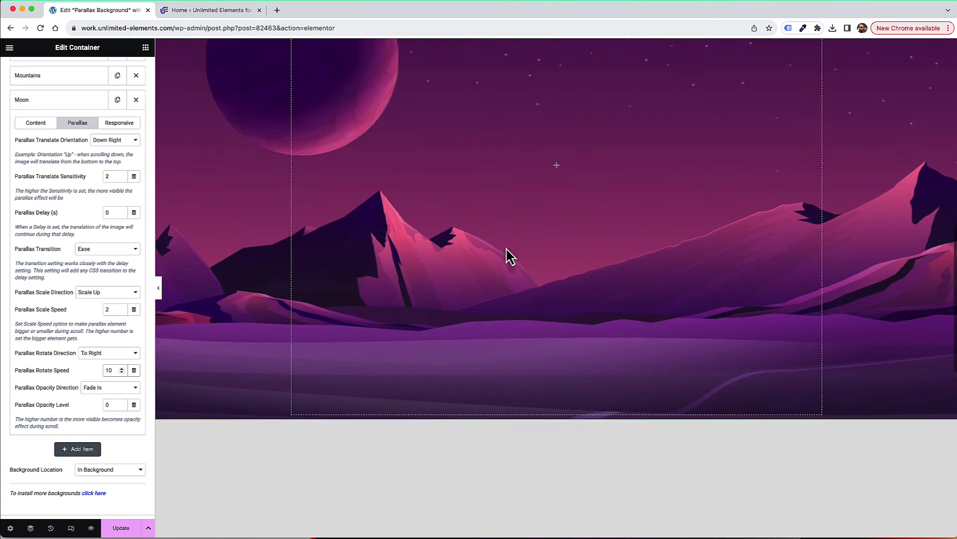
pyautogui.scroll(10, 506, 254)
pyautogui.scroll(3, 509, 257)
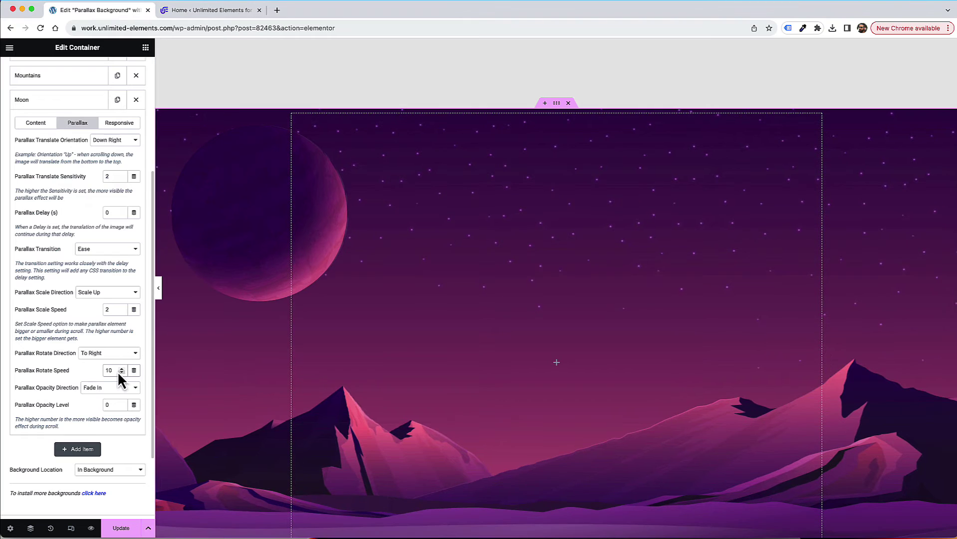
# Set the Moon layer's parallax rotate speed to 30 and preview the stronger rotation on scroll
pyautogui.click(120, 372)
pyautogui.doubleClick(112, 372)
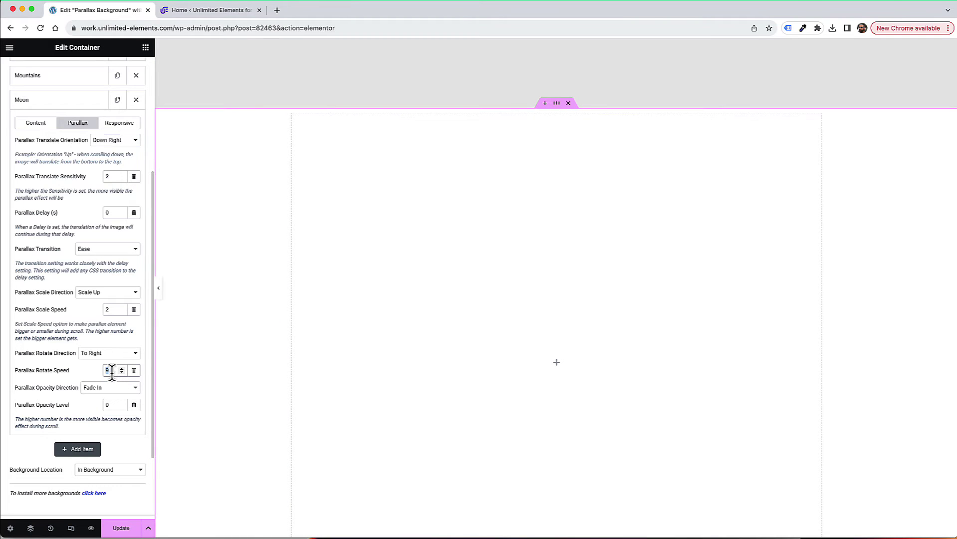
pyautogui.write('30')
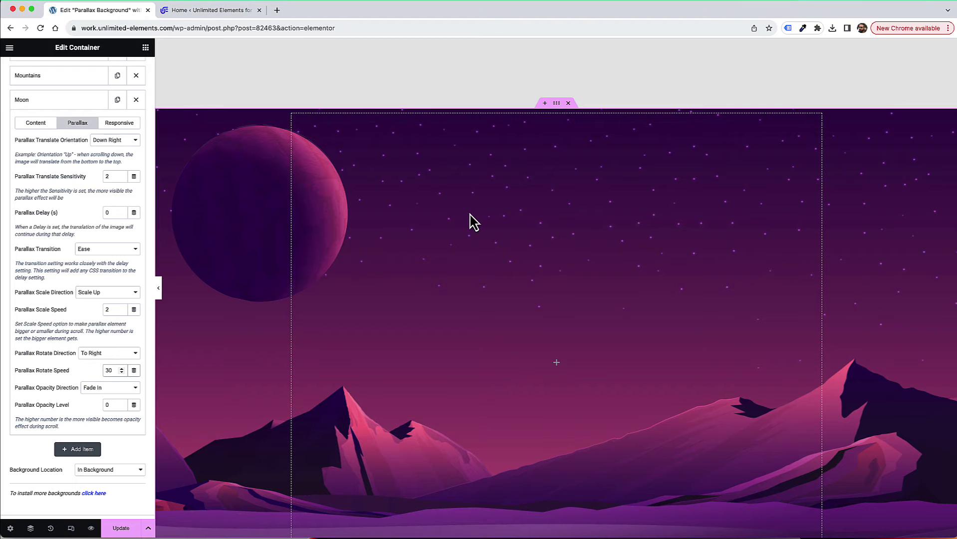
pyautogui.scroll(-4, 474, 227)
pyautogui.scroll(5, 474, 229)
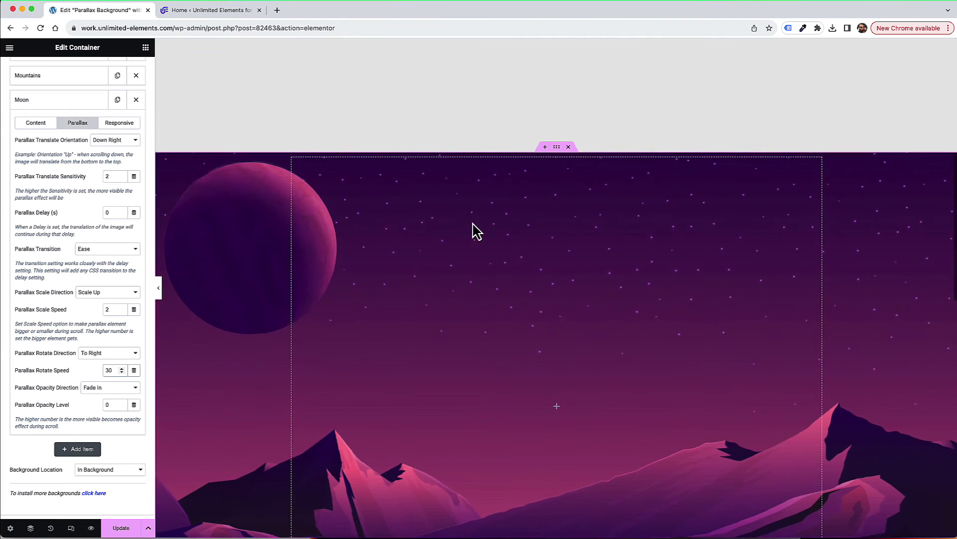
# Examine how the Moon layer travels, scales and rotates over the background while the page scrolls back and forth
pyautogui.scroll(-4, 476, 230)
pyautogui.scroll(5, 477, 231)
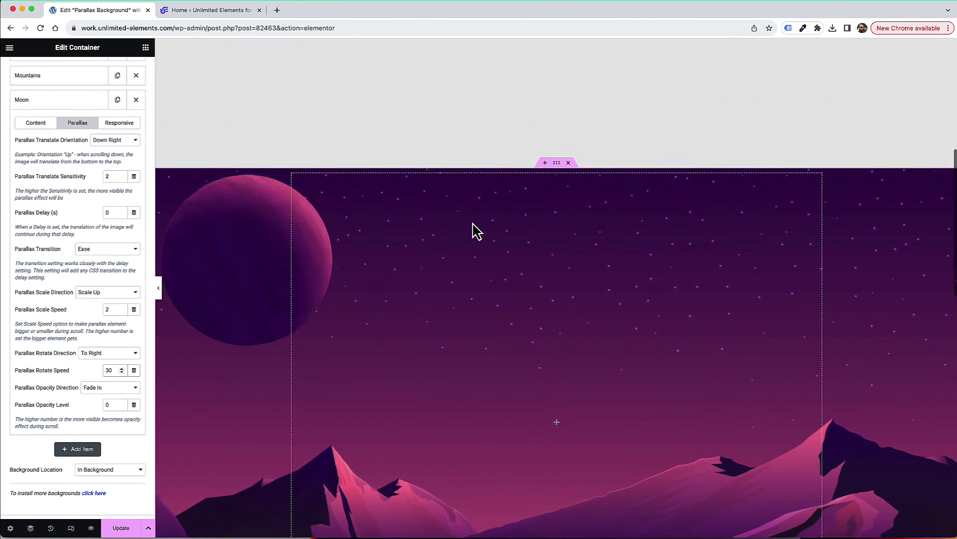
pyautogui.scroll(-5, 476, 230)
pyautogui.scroll(3, 477, 231)
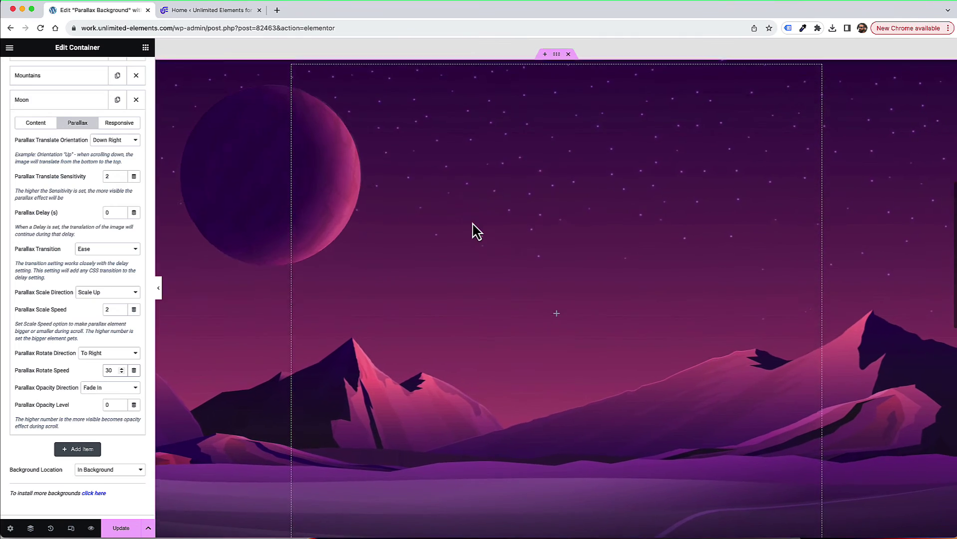
pyautogui.scroll(-2, 476, 231)
pyautogui.scroll(2, 477, 231)
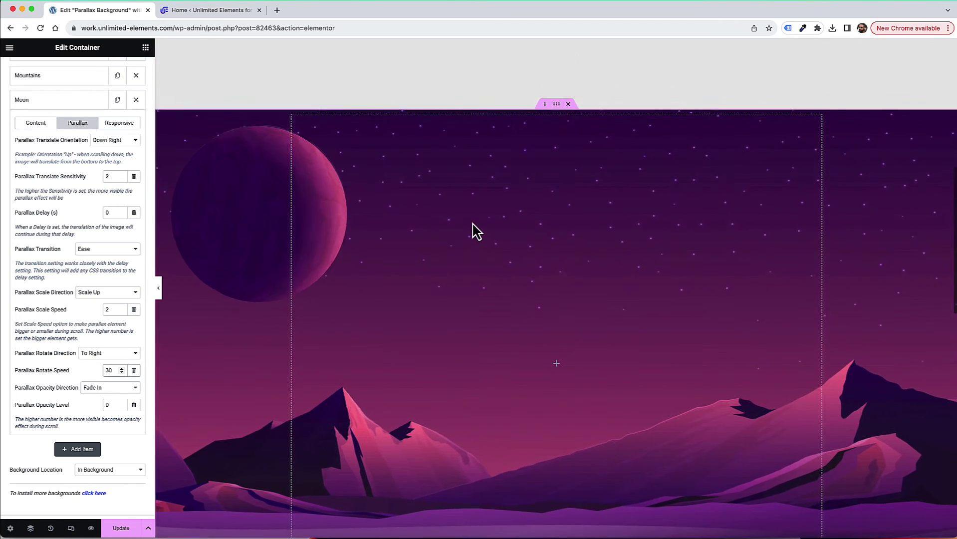
pyautogui.scroll(-2, 477, 231)
pyautogui.scroll(-2, 477, 231)
pyautogui.scroll(5, 476, 231)
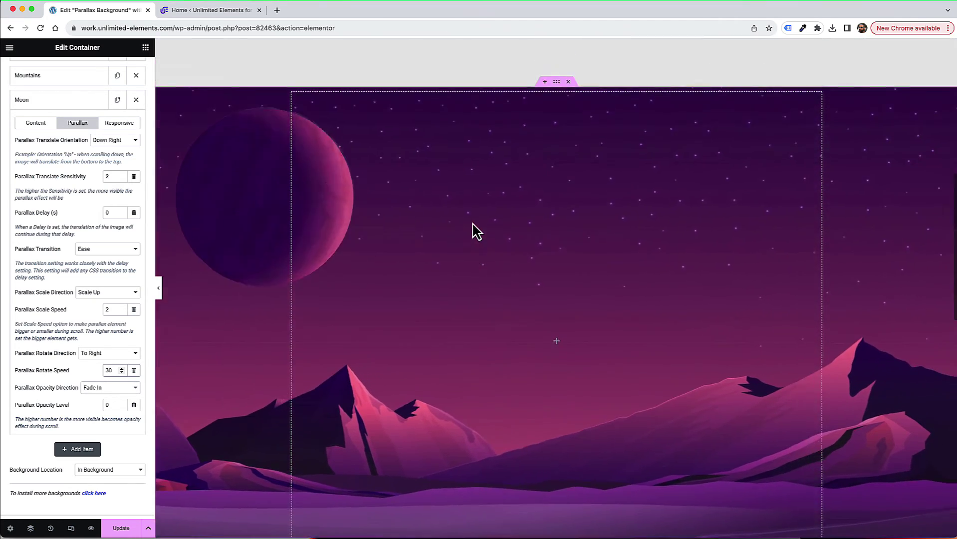
pyautogui.scroll(-4, 477, 230)
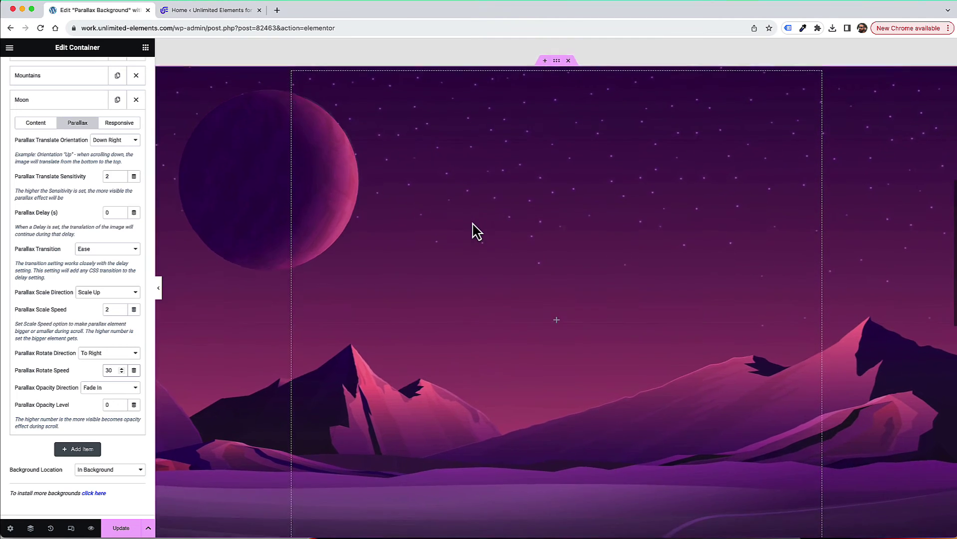
pyautogui.scroll(3, 477, 230)
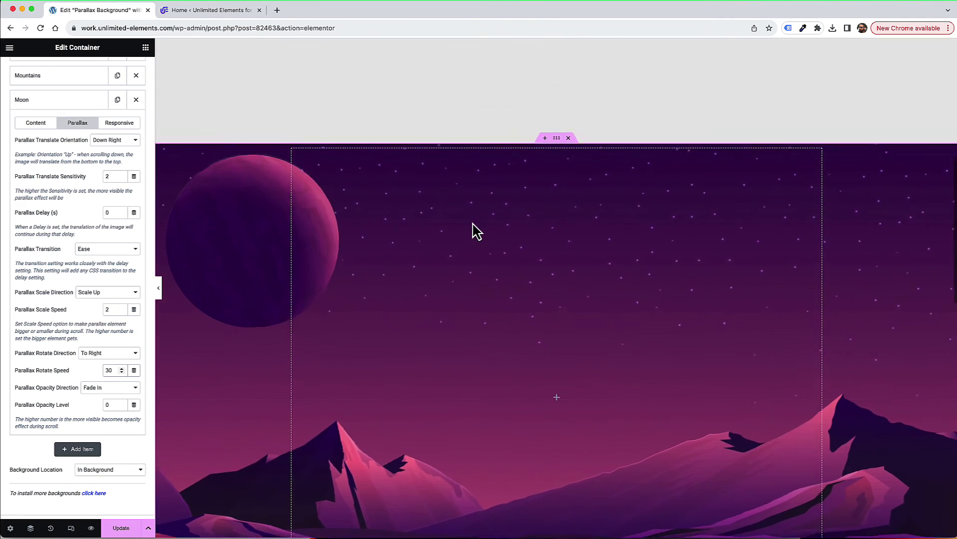
pyautogui.scroll(-3, 477, 230)
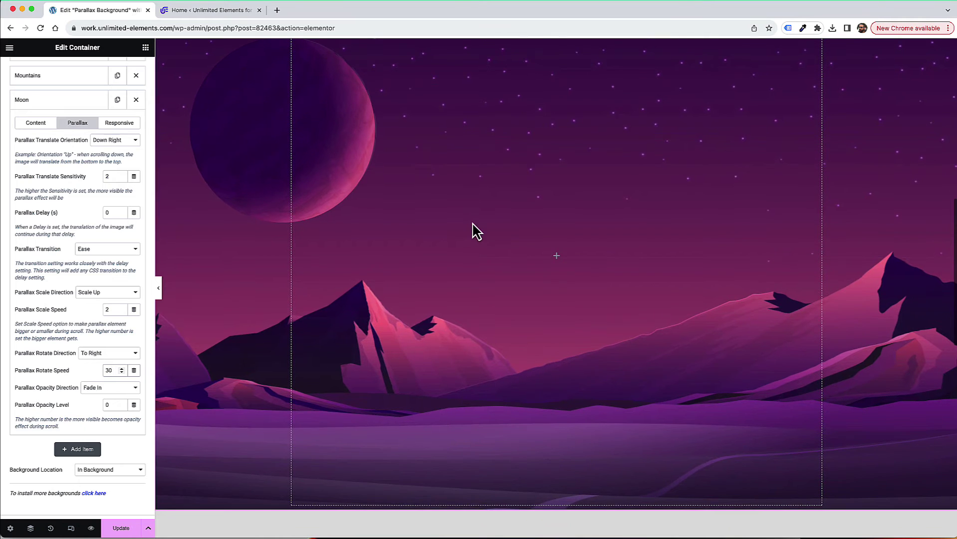
pyautogui.scroll(1, 535, 271)
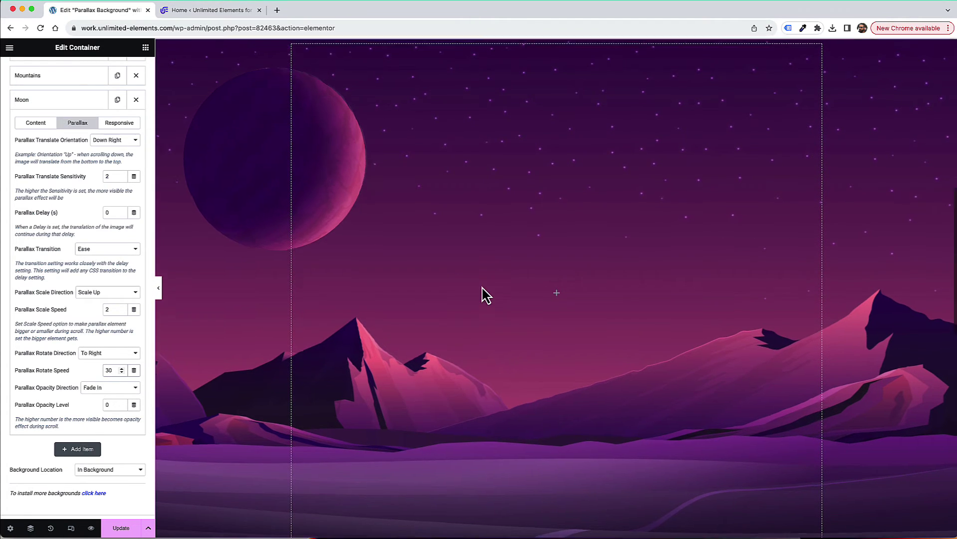
pyautogui.scroll(3, 482, 293)
pyautogui.scroll(-3, 483, 293)
pyautogui.scroll(2, 483, 293)
pyautogui.scroll(-4, 482, 294)
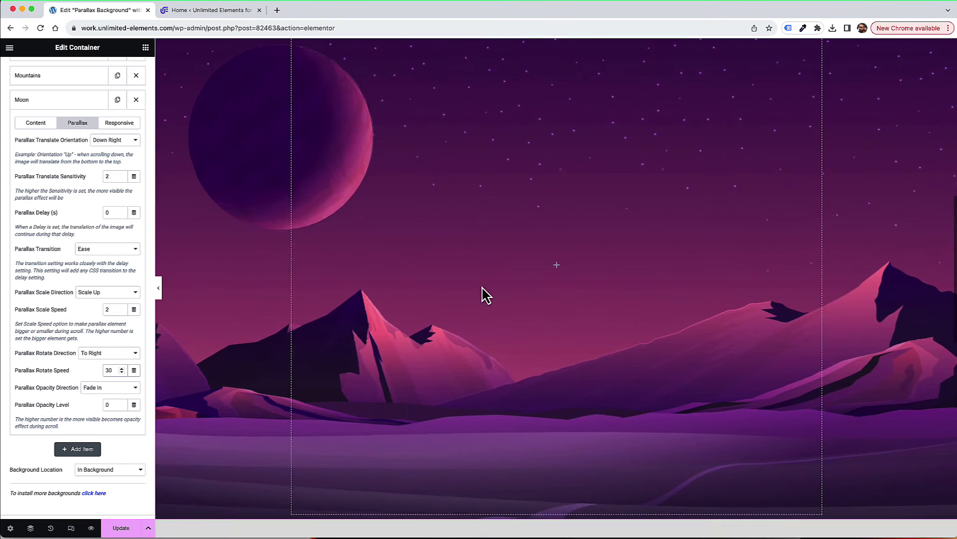
pyautogui.scroll(1, 482, 295)
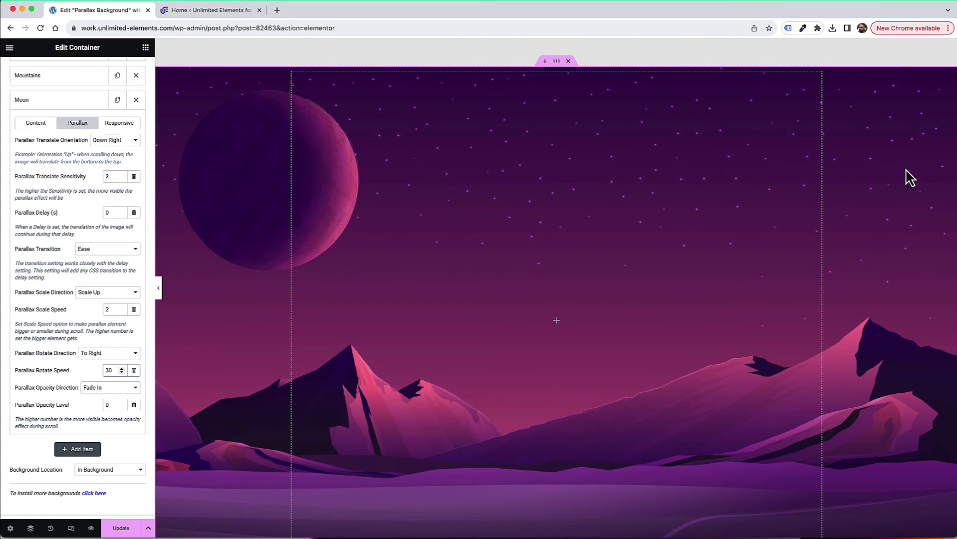
# Duplicate the Moon parallax item and title the copy Stars
pyautogui.click(51, 100)
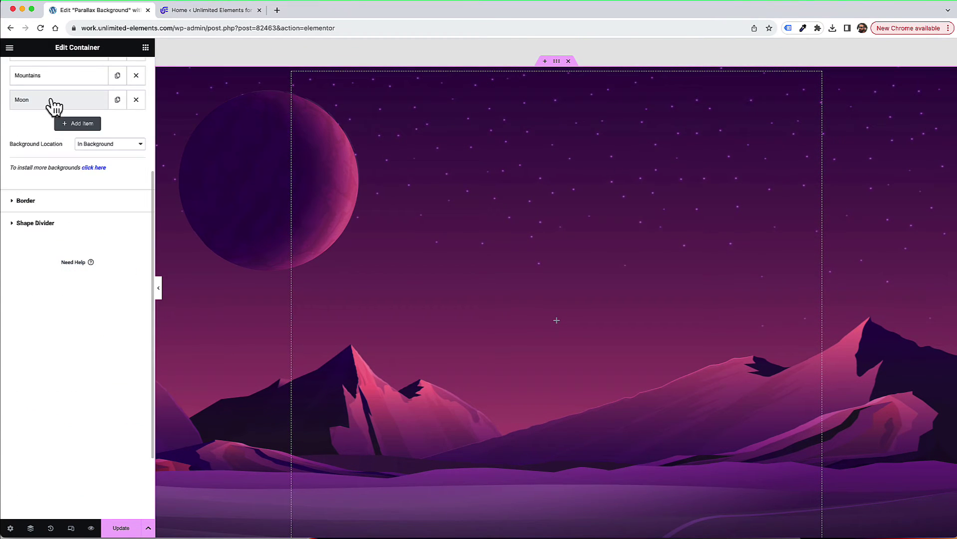
pyautogui.click(117, 99)
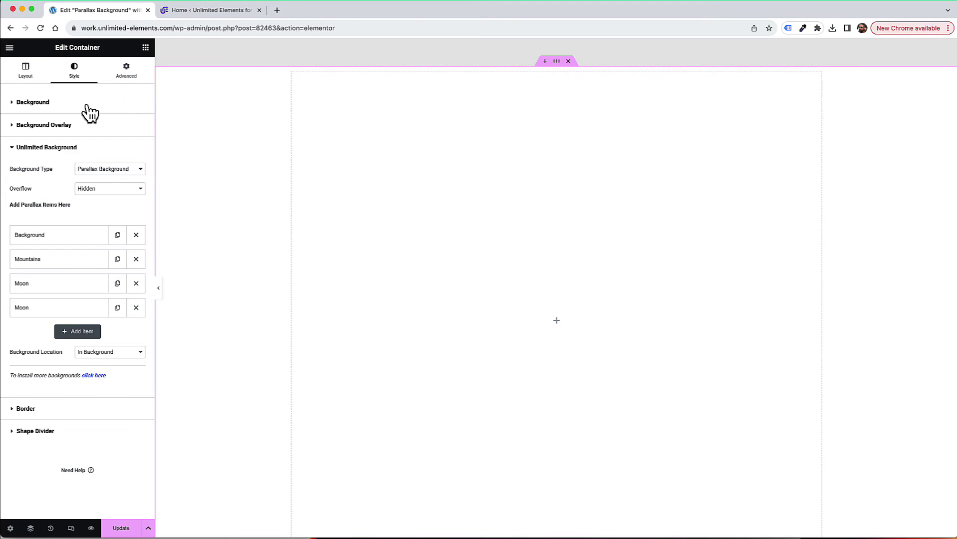
pyautogui.click(42, 308)
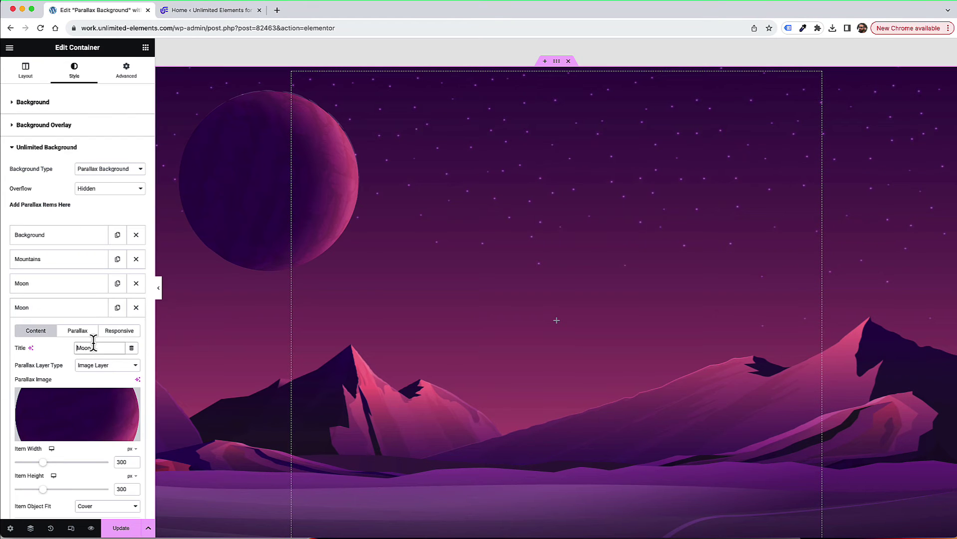
pyautogui.write('Stars')
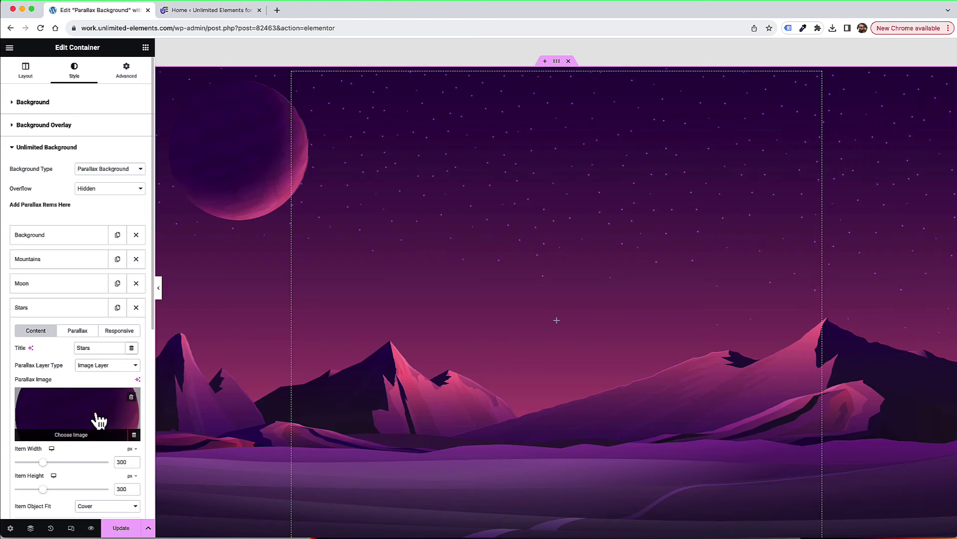
# Replace the Stars layer's image with stars.png from the media library and preview it on scroll
pyautogui.click(99, 421)
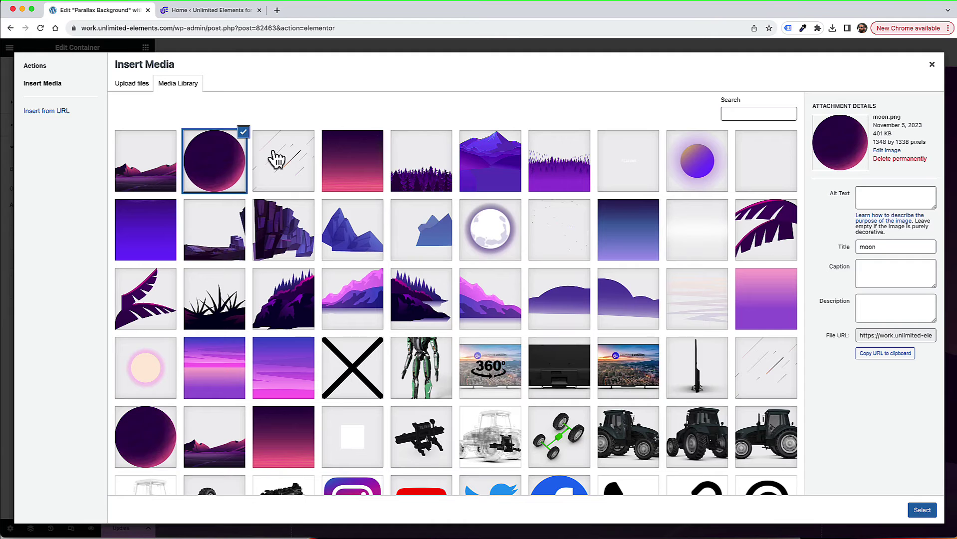
pyautogui.click(278, 159)
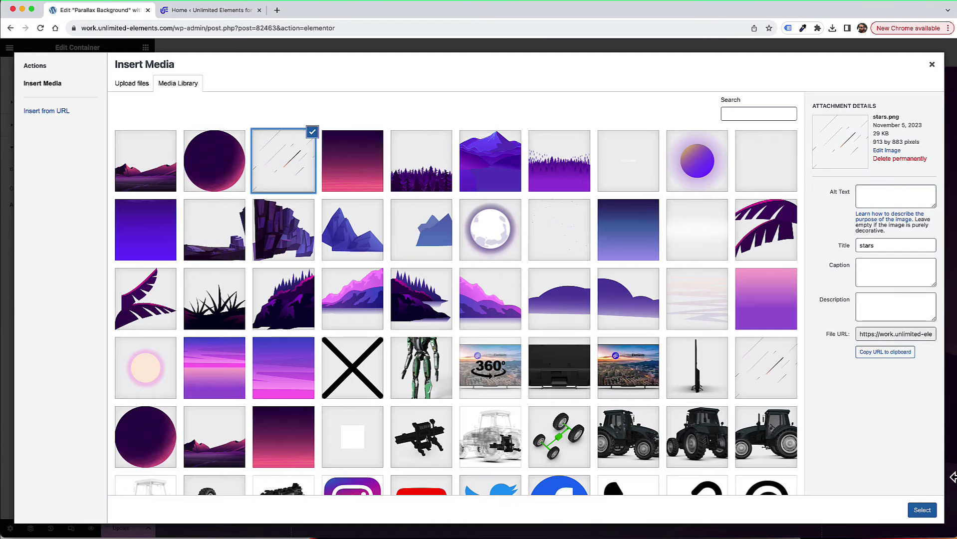
pyautogui.click(922, 509)
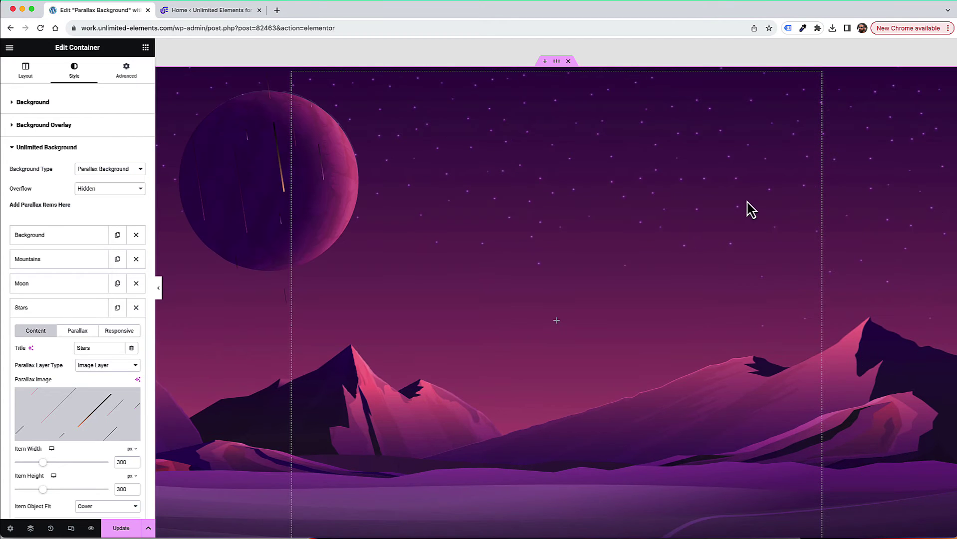
pyautogui.scroll(-5, 472, 183)
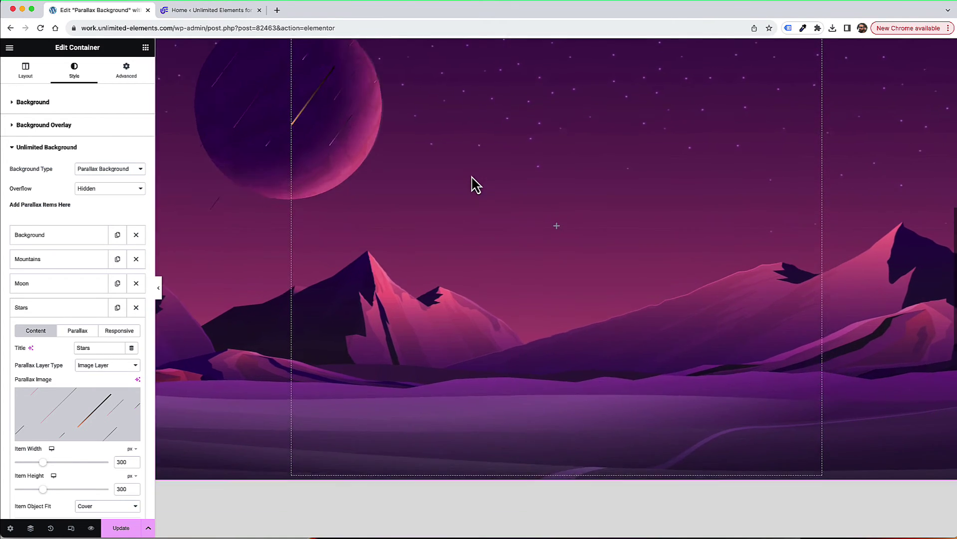
pyautogui.scroll(6, 449, 187)
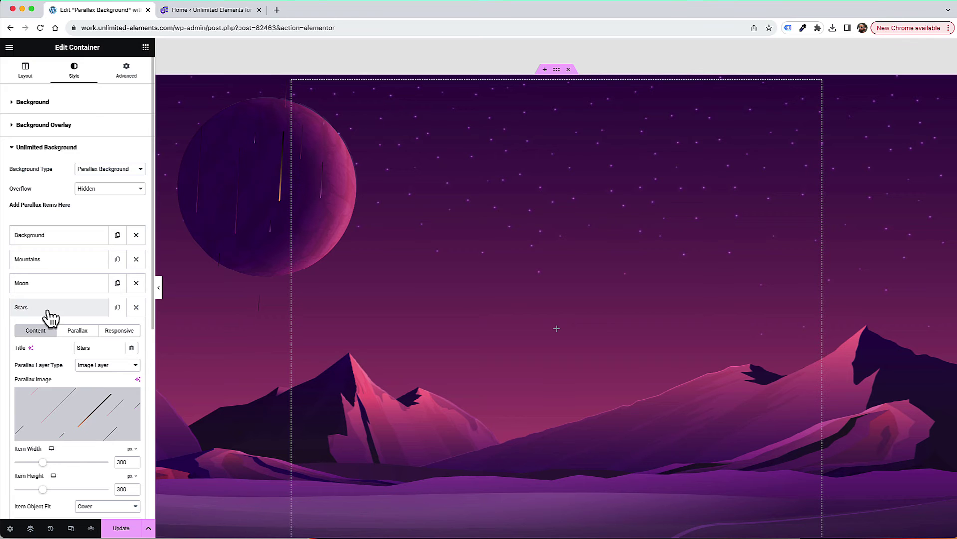
# Set the Stars item's horizontal snap to Right and preview its placement and movement on scroll
pyautogui.scroll(-3, 50, 389)
pyautogui.scroll(-2, 52, 407)
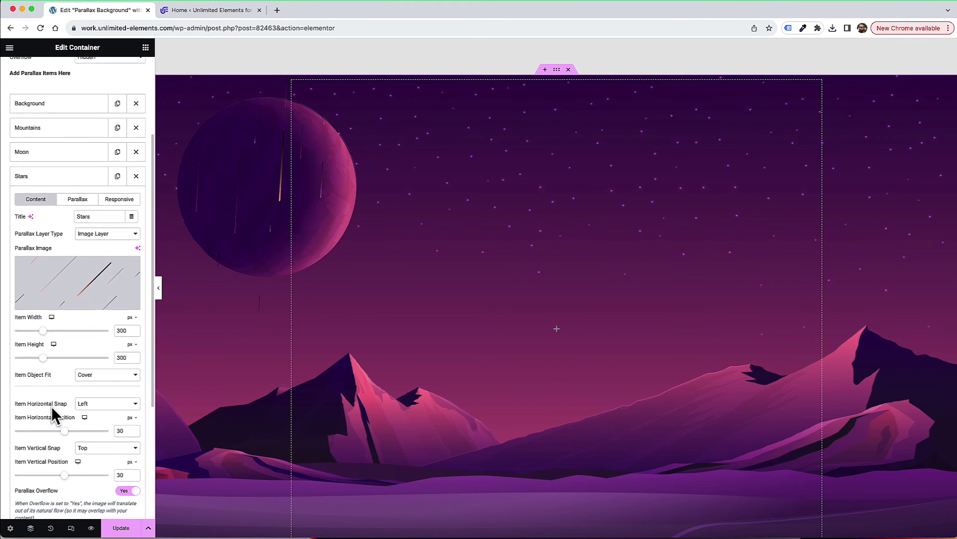
pyautogui.click(102, 402)
pyautogui.press('Escape')
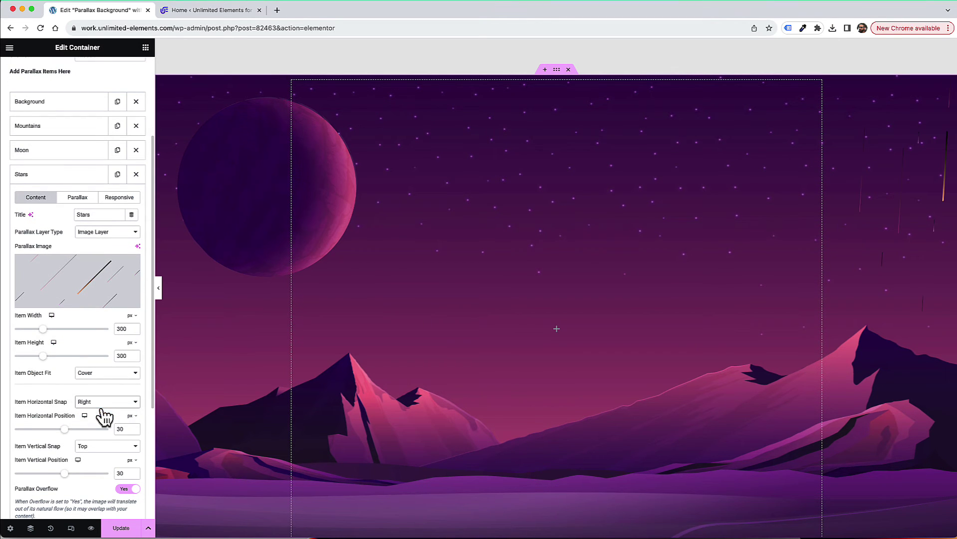
pyautogui.scroll(-2, 851, 198)
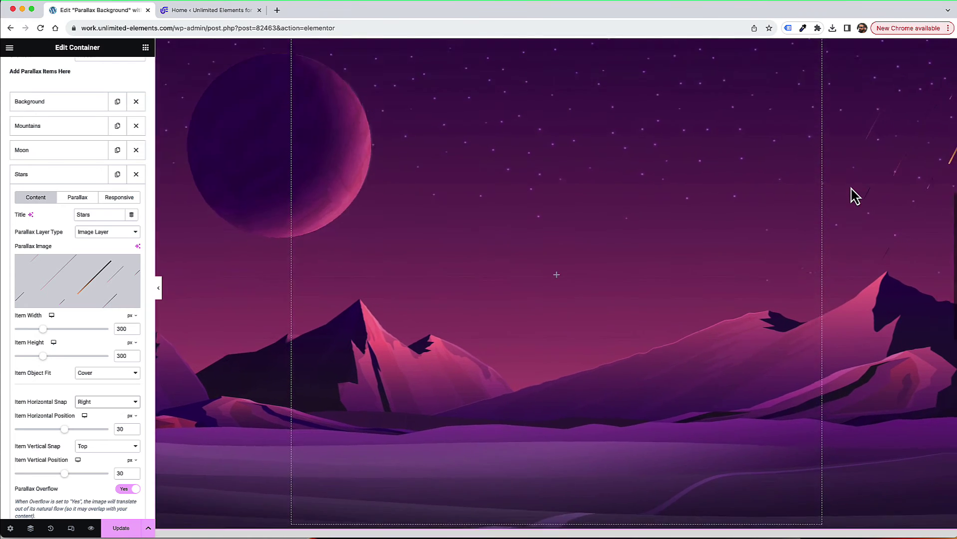
pyautogui.scroll(3, 851, 197)
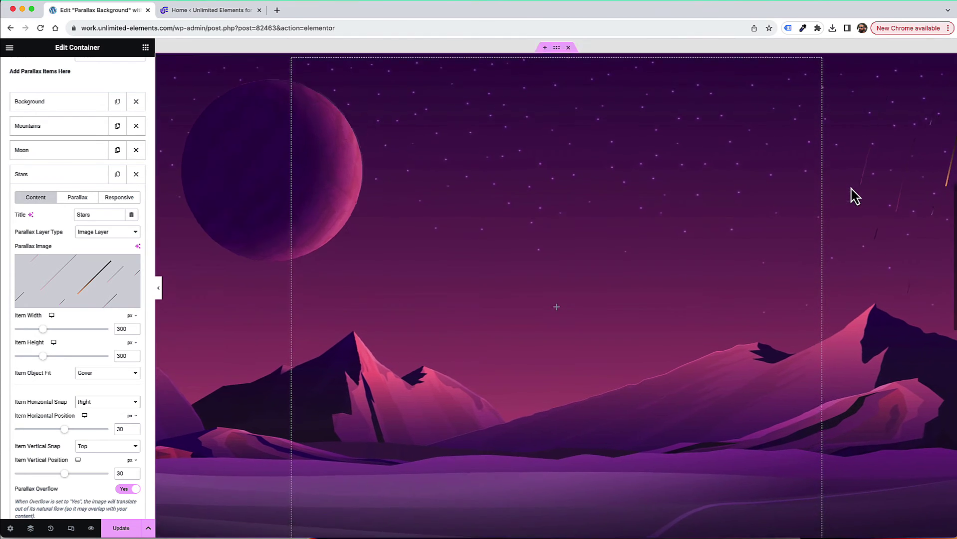
pyautogui.scroll(2, 855, 196)
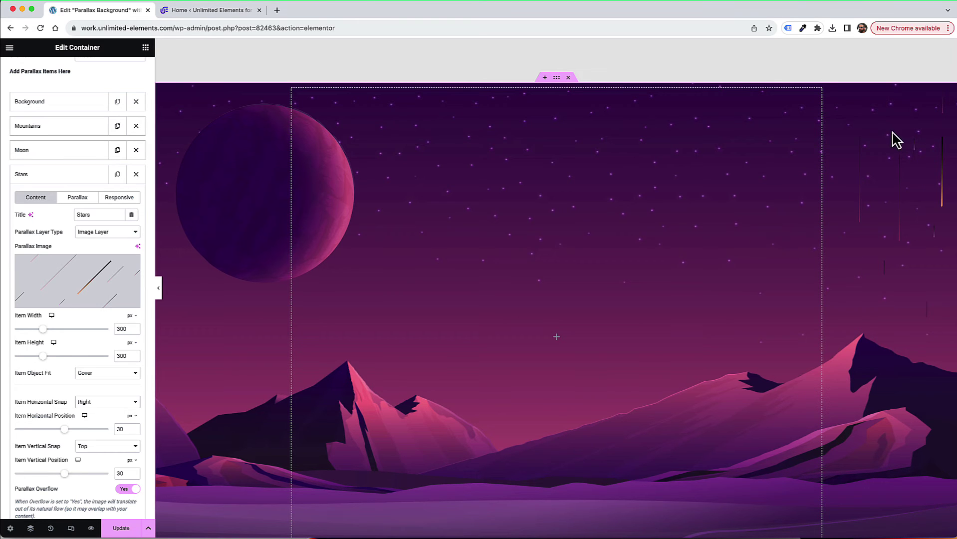
# Set the Stars layer's parallax translate orientation to Down Left and its rotate speed to 0
pyautogui.click(77, 198)
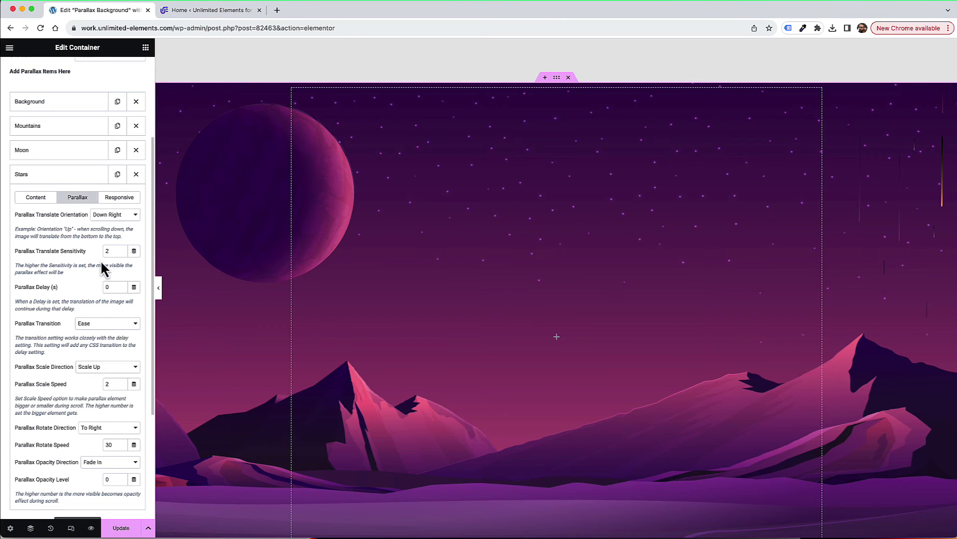
pyautogui.scroll(-2, 99, 248)
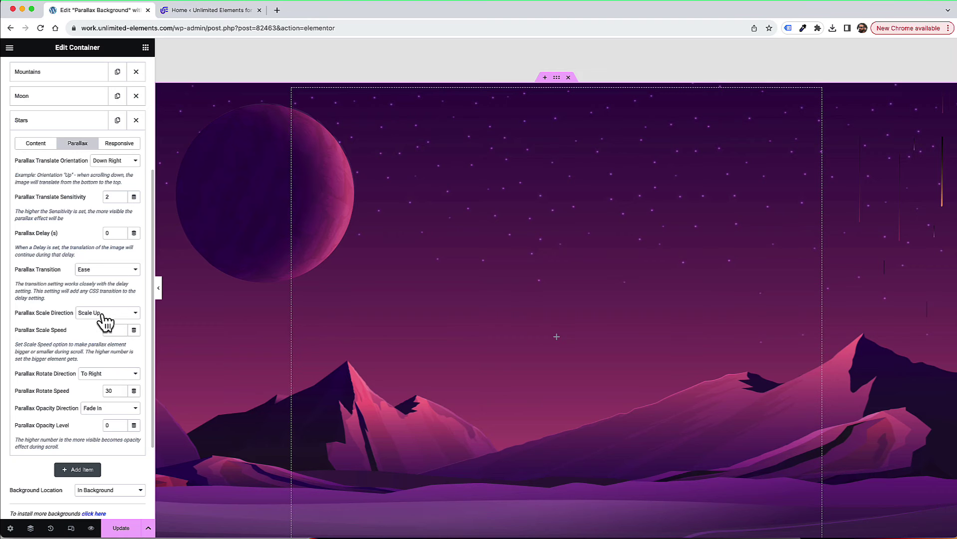
pyautogui.click(113, 165)
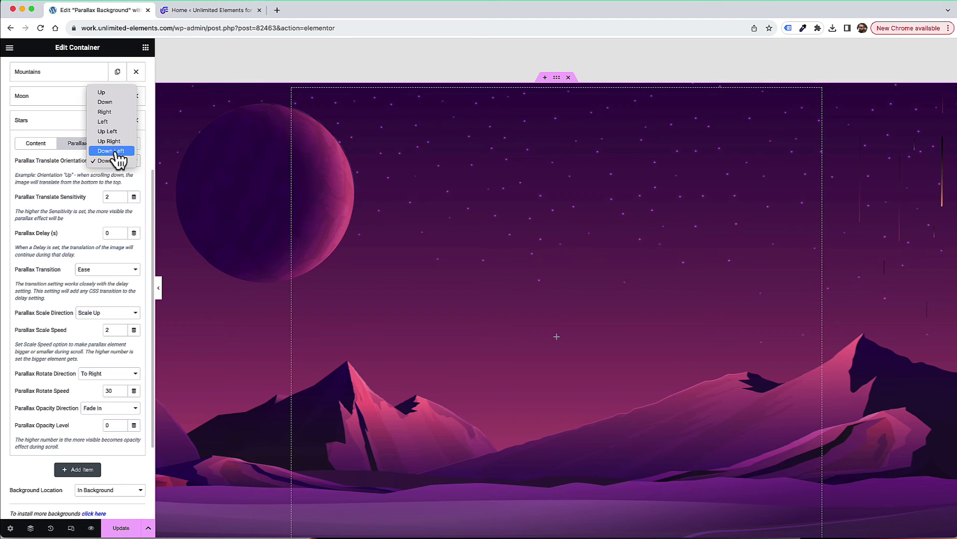
pyautogui.click(114, 150)
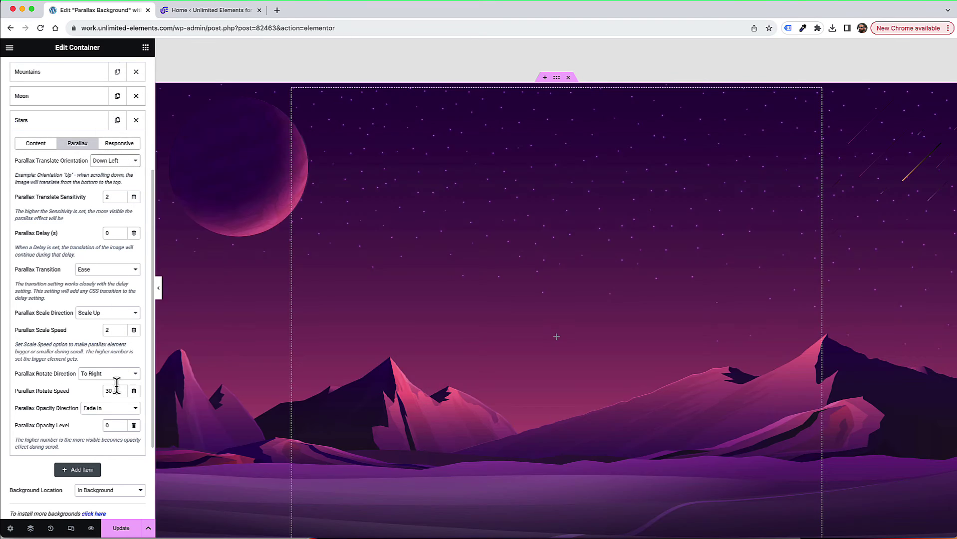
pyautogui.write('0')
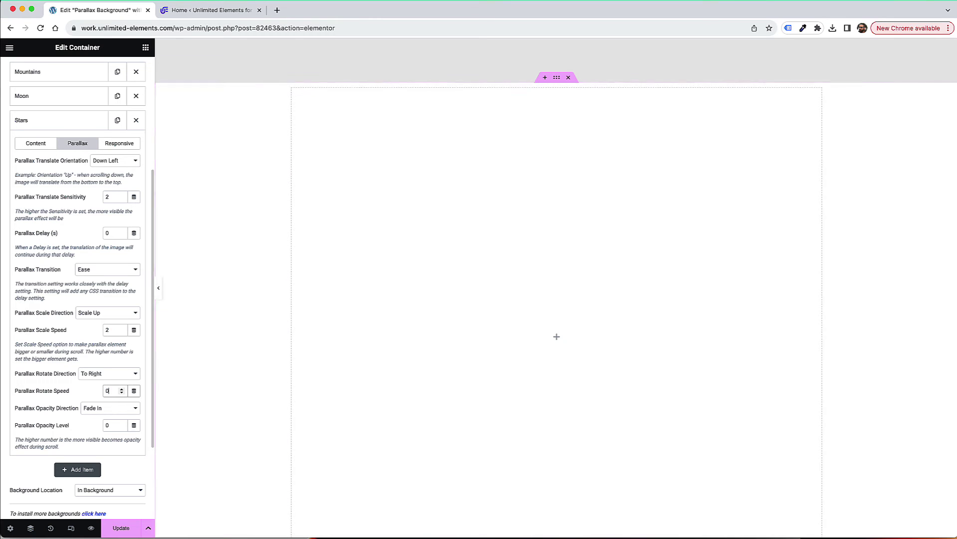
# Examine how the Stars layer travels diagonally across the sky while the page scrolls back and forth
pyautogui.scroll(-3, 579, 230)
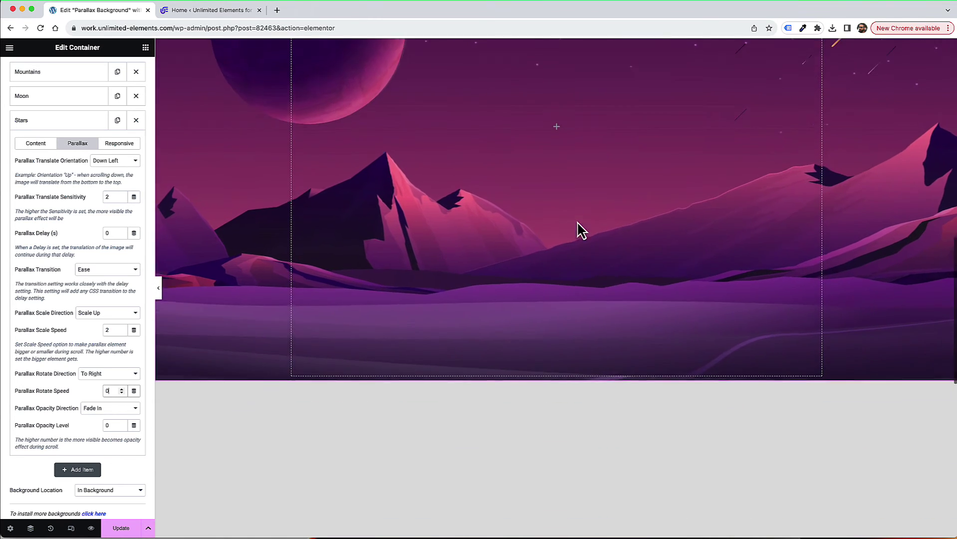
pyautogui.scroll(3, 579, 228)
pyautogui.scroll(-2, 918, 164)
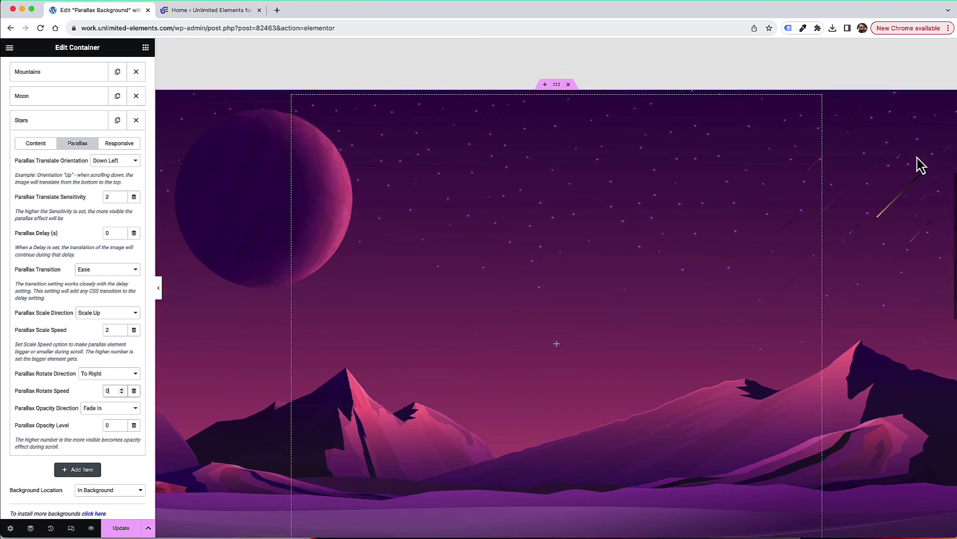
pyautogui.scroll(5, 919, 164)
pyautogui.scroll(-5, 919, 165)
pyautogui.scroll(5, 918, 165)
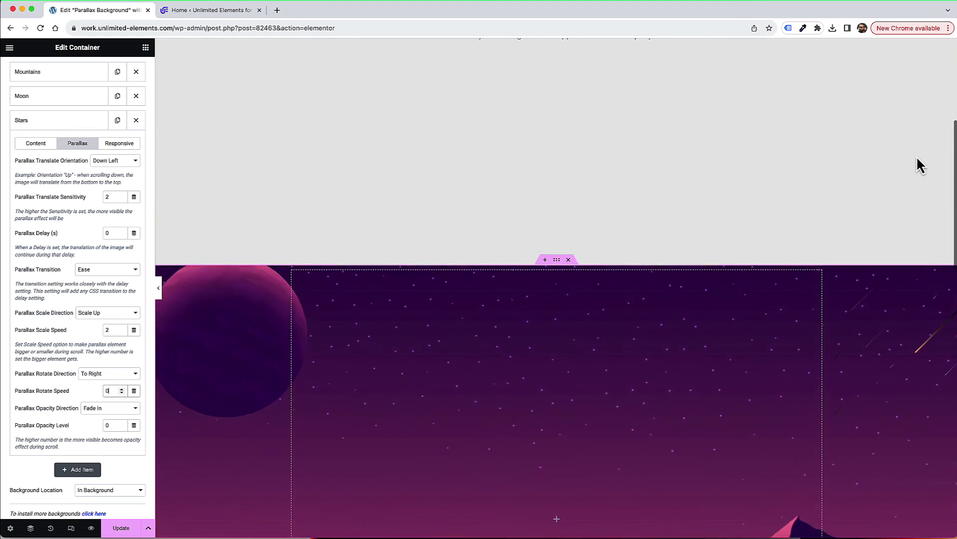
pyautogui.scroll(-5, 919, 165)
pyautogui.scroll(2, 919, 164)
pyautogui.scroll(-2, 920, 163)
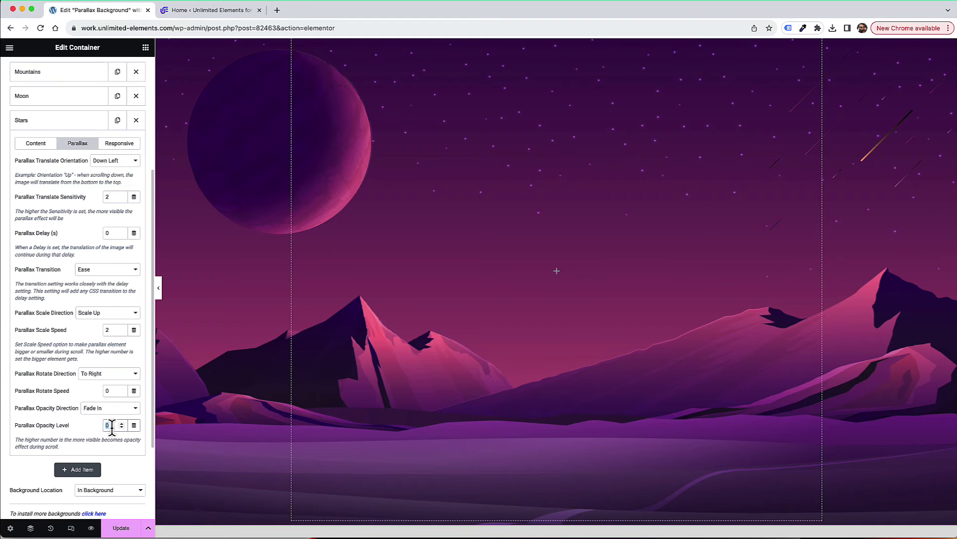
# Set the Stars layer's parallax opacity level to 10 and preview its fade-in on scroll
pyautogui.write('10')
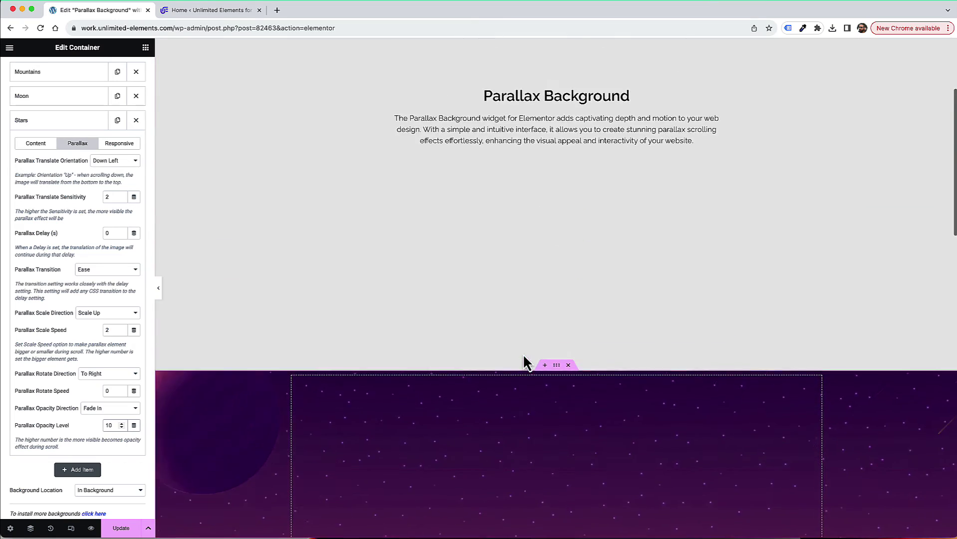
pyautogui.scroll(-5, 528, 363)
pyautogui.scroll(10, 528, 362)
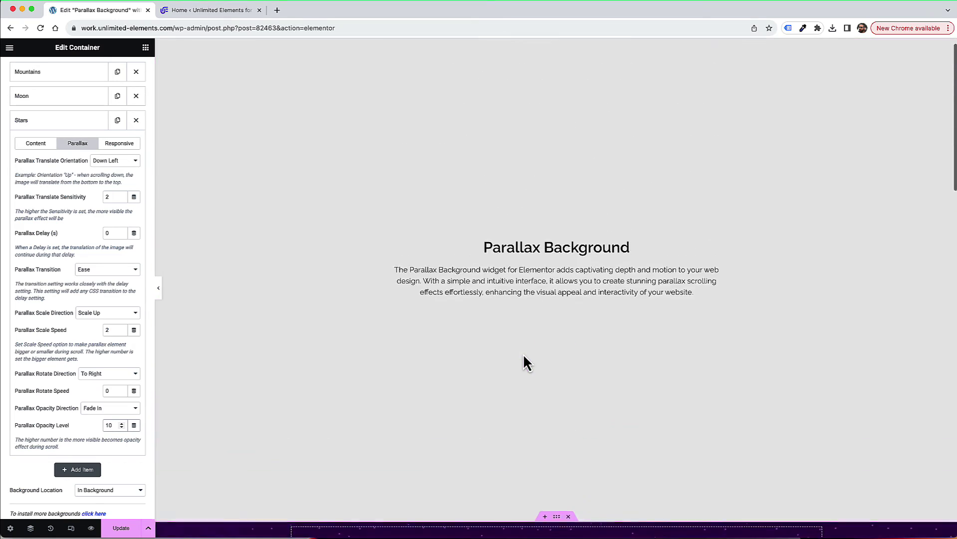
pyautogui.scroll(-4, 527, 363)
pyautogui.scroll(-5, 527, 362)
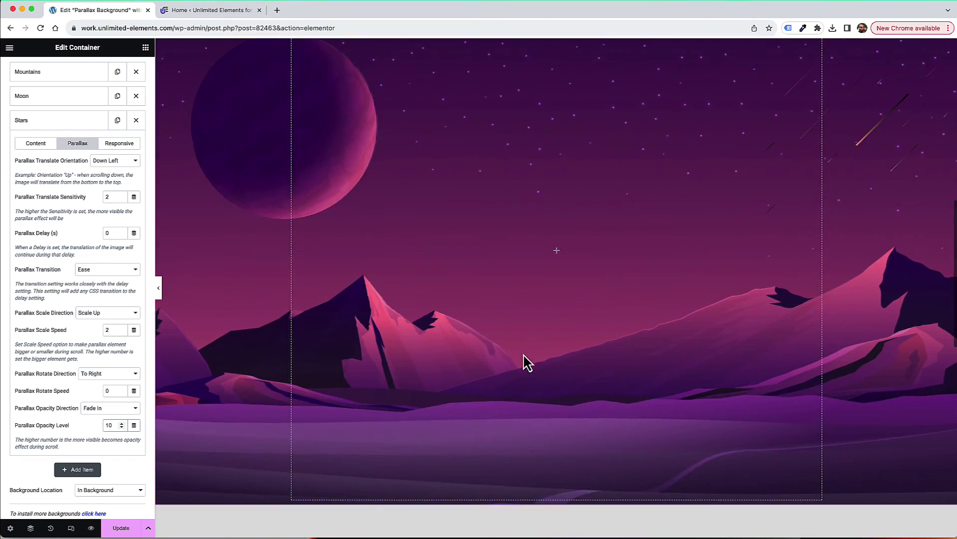
pyautogui.scroll(2, 528, 363)
pyautogui.scroll(5, 527, 362)
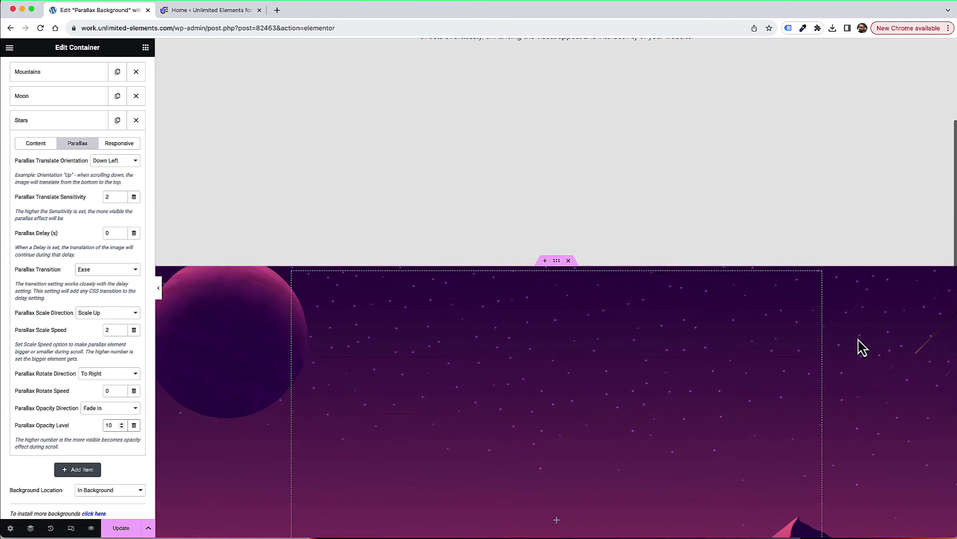
pyautogui.scroll(-5, 863, 348)
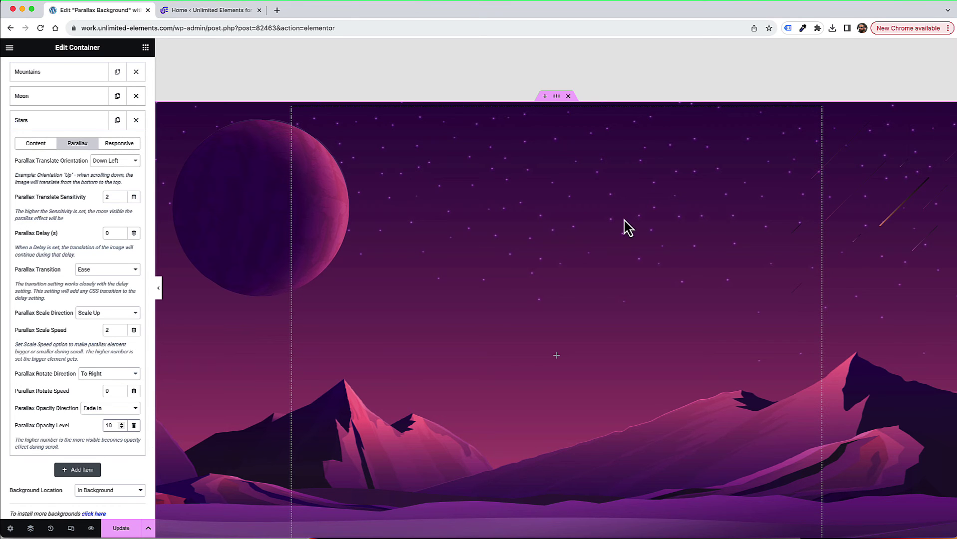
# Examine the combined movement of the mountains, moon and stars while scrolling through the section repeatedly
pyautogui.scroll(-5, 627, 227)
pyautogui.scroll(6, 628, 228)
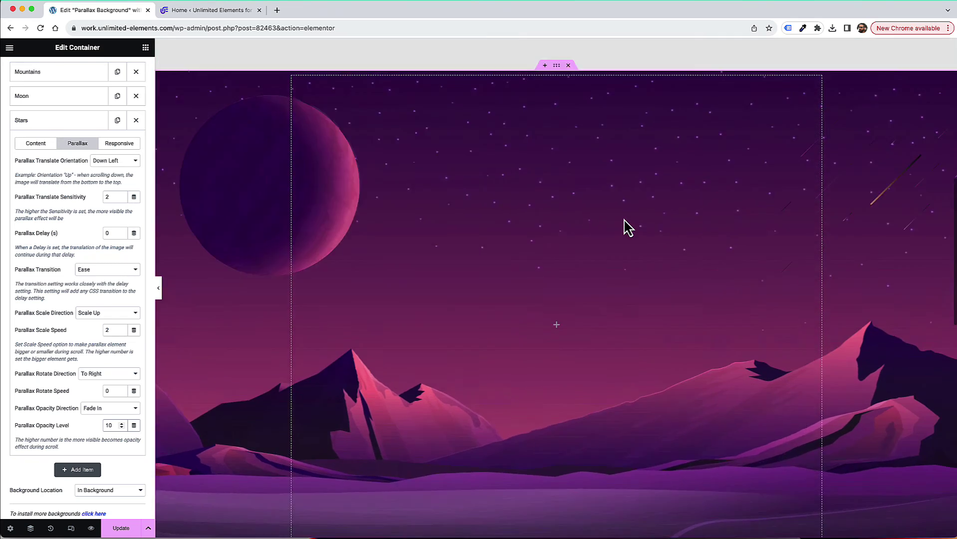
pyautogui.scroll(-5, 628, 228)
pyautogui.scroll(5, 628, 228)
pyautogui.scroll(-5, 628, 228)
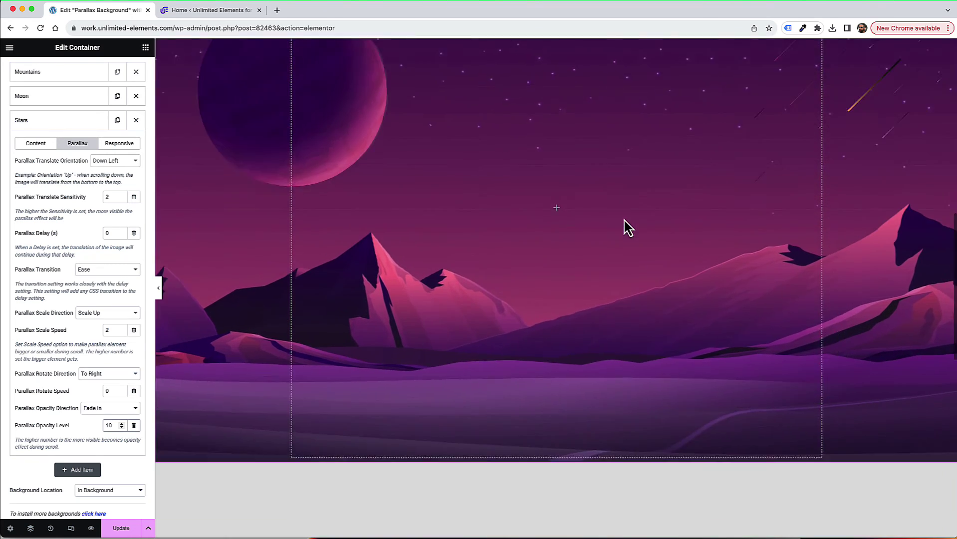
pyautogui.scroll(4, 628, 228)
pyautogui.scroll(4, 628, 227)
pyautogui.scroll(-4, 627, 228)
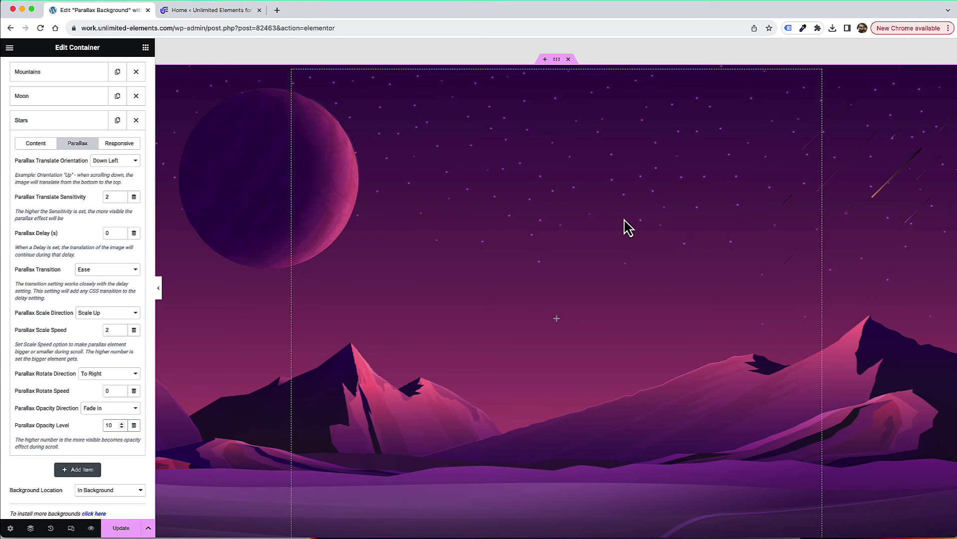
pyautogui.scroll(-4, 628, 228)
pyautogui.scroll(3, 626, 229)
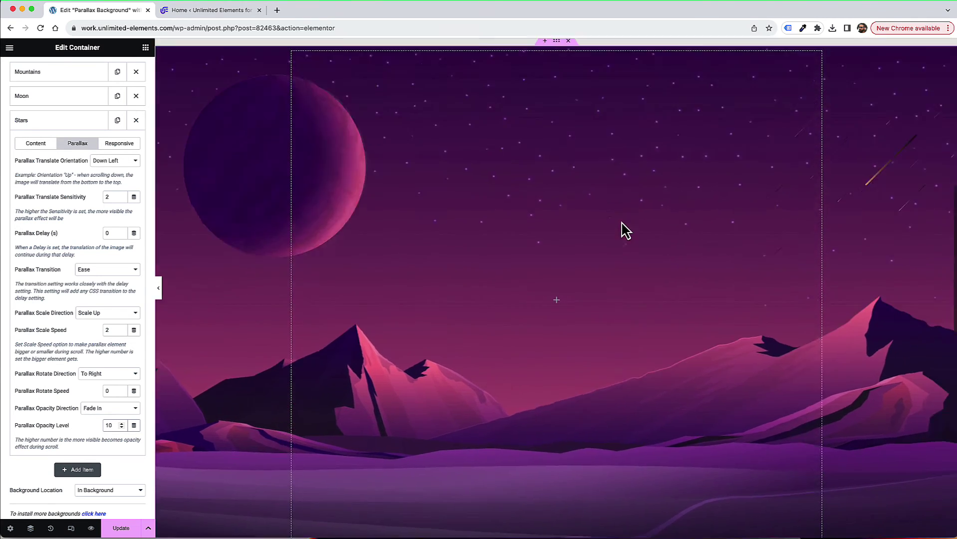
pyautogui.scroll(3, 627, 230)
pyautogui.scroll(-3, 626, 229)
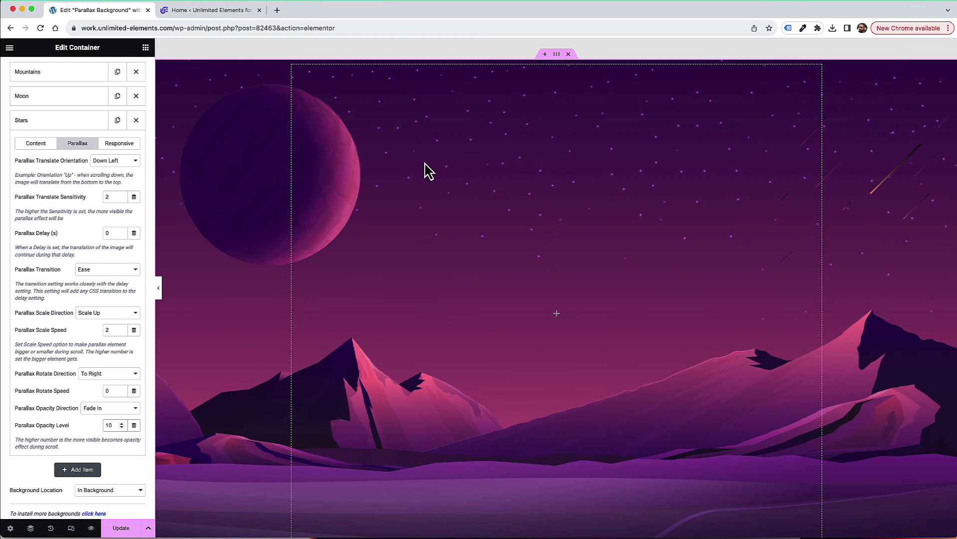
# Show the Stars layer's device visibility options and check the parallax section on scroll in the mobile preview
pyautogui.click(128, 144)
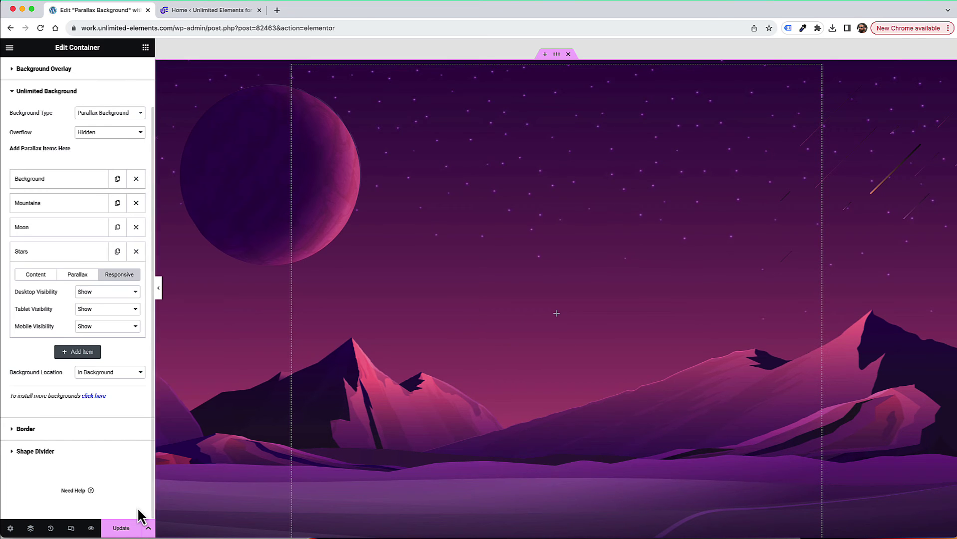
pyautogui.click(70, 528)
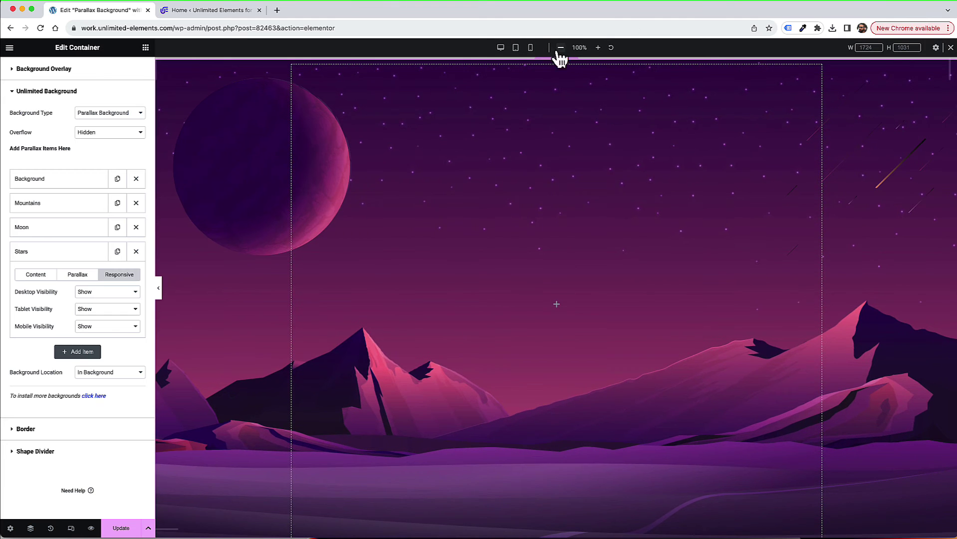
pyautogui.click(531, 48)
pyautogui.scroll(3, 600, 218)
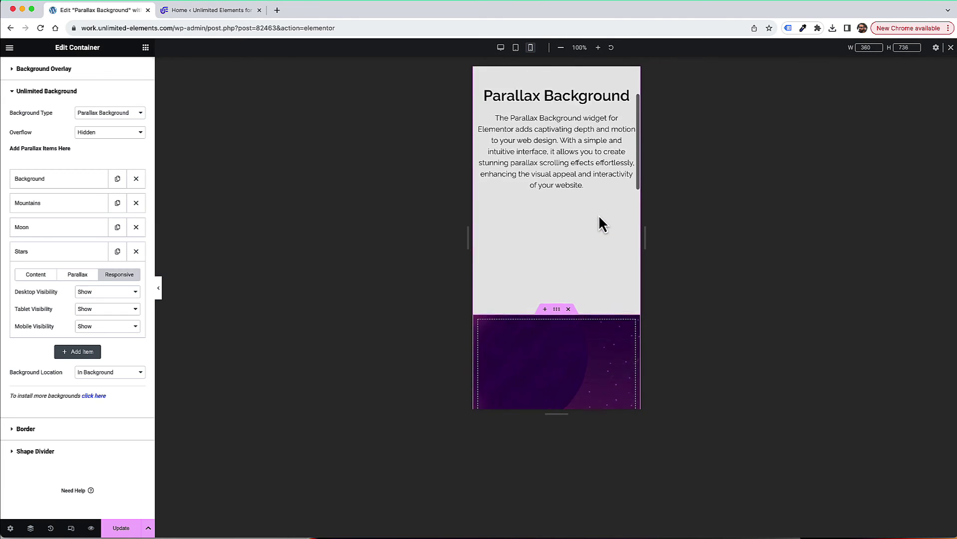
pyautogui.scroll(-6, 600, 218)
pyautogui.scroll(-12, 599, 217)
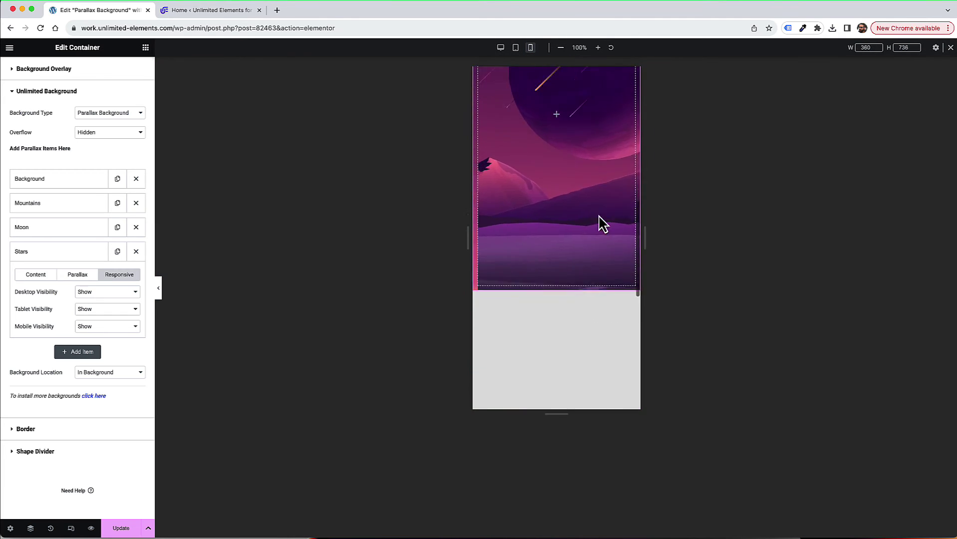
pyautogui.scroll(3, 599, 217)
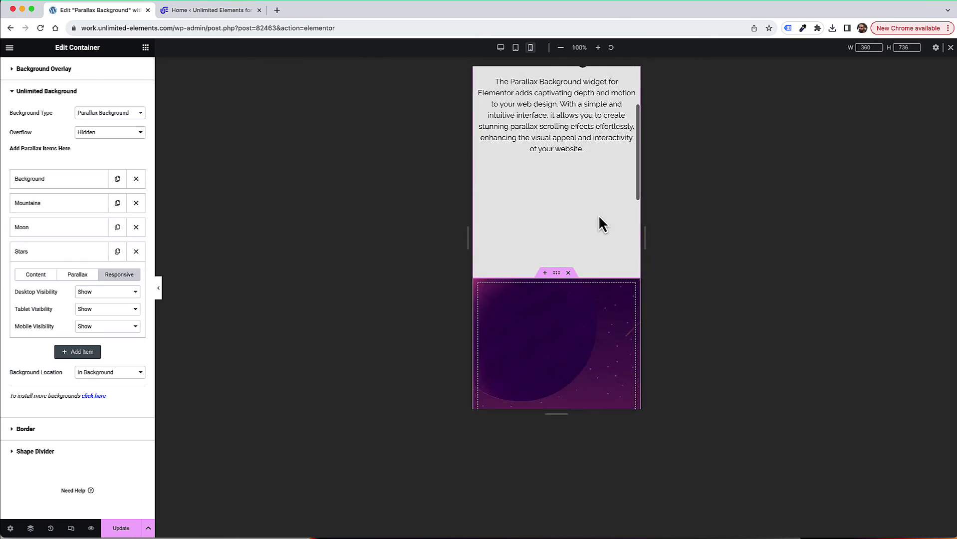
pyautogui.scroll(-3, 599, 217)
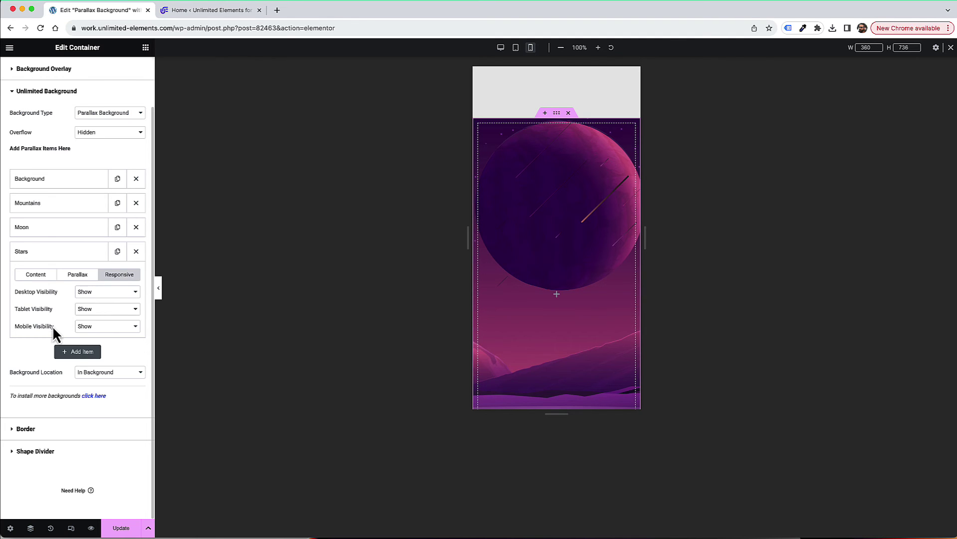
# Set the Moon layer's Mobile Visibility to Hide
pyautogui.click(50, 231)
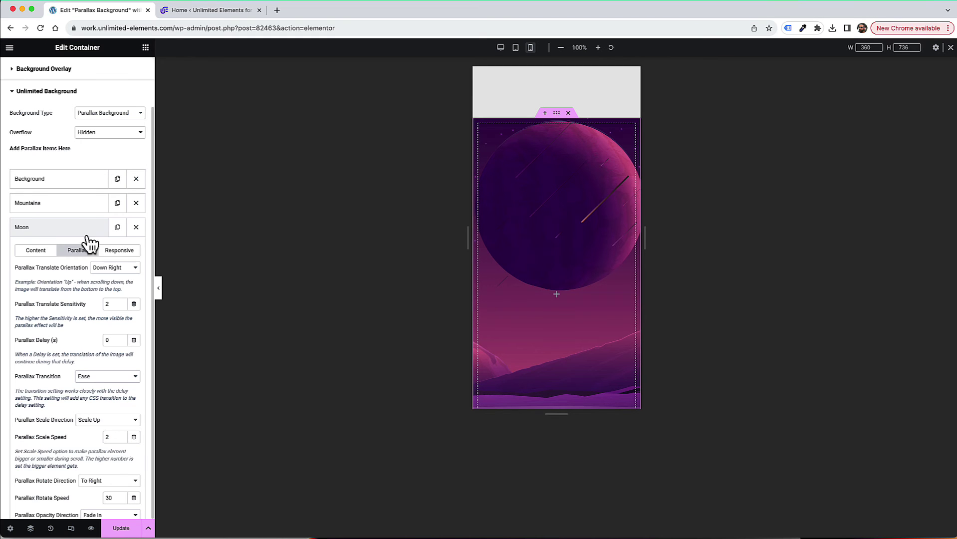
pyautogui.click(118, 252)
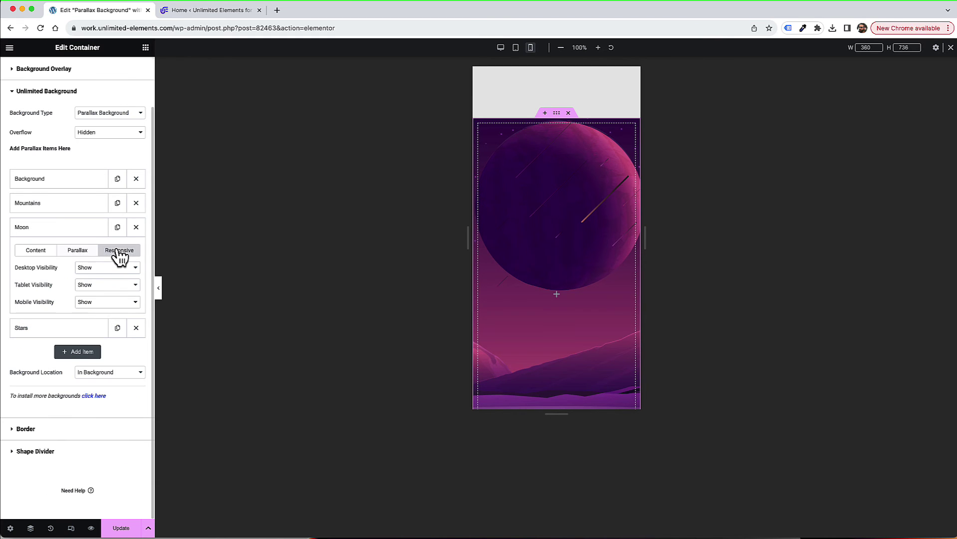
pyautogui.click(111, 303)
pyautogui.click(106, 312)
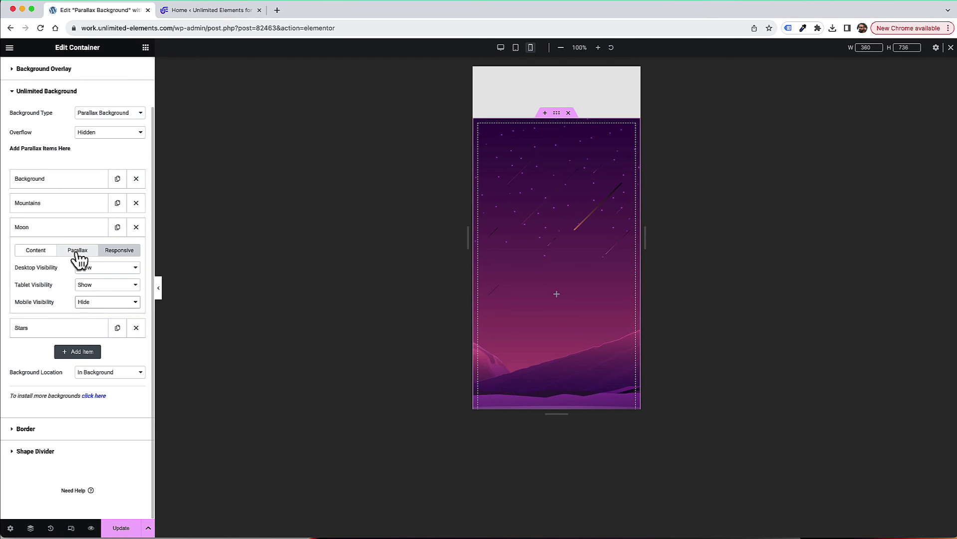
# Review the Moon layer's mobile-specific size and position settings, then its device visibility options
pyautogui.click(39, 256)
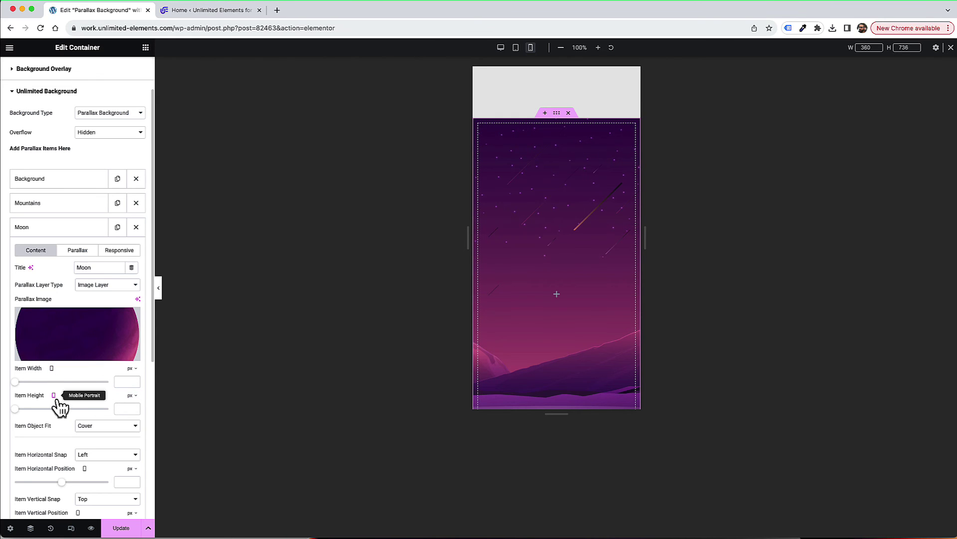
pyautogui.scroll(-2, 92, 491)
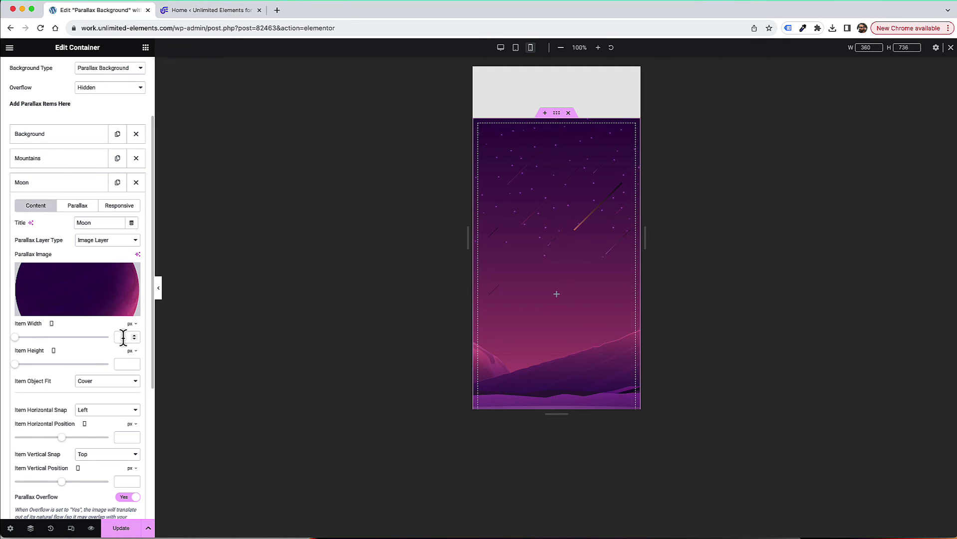
pyautogui.click(121, 209)
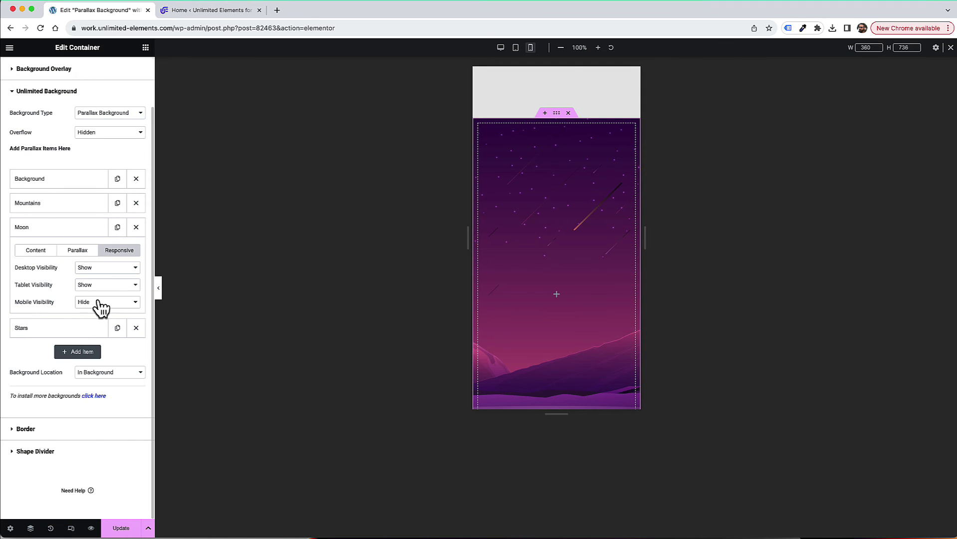
# Return to the desktop preview, add a Heading widget inside the parallax container and center its text
pyautogui.click(501, 49)
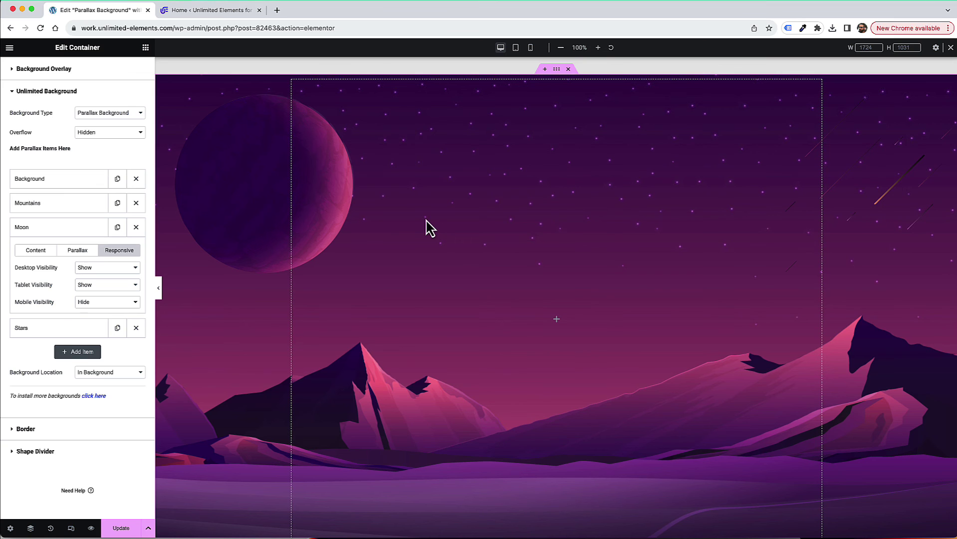
pyautogui.click(145, 48)
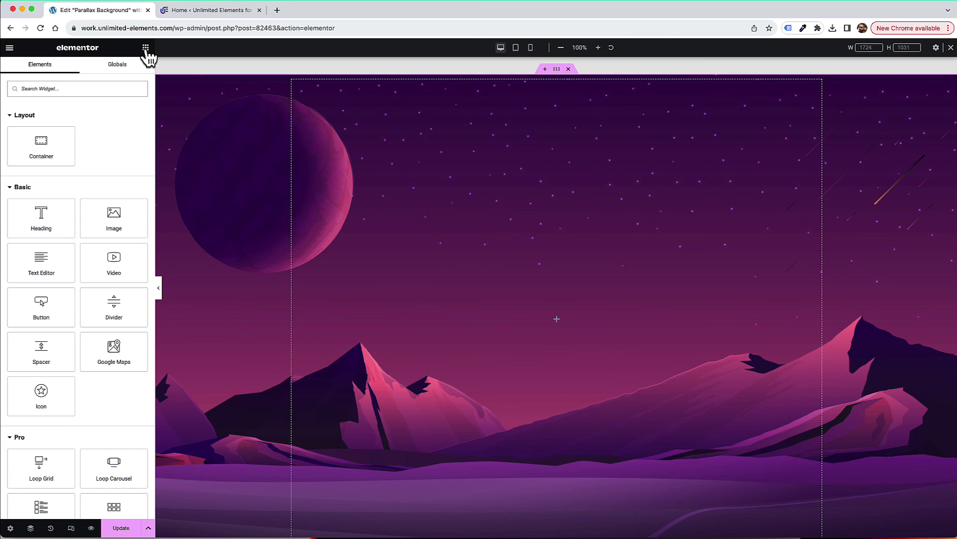
pyautogui.moveTo(41, 215); pyautogui.dragTo(626, 356)
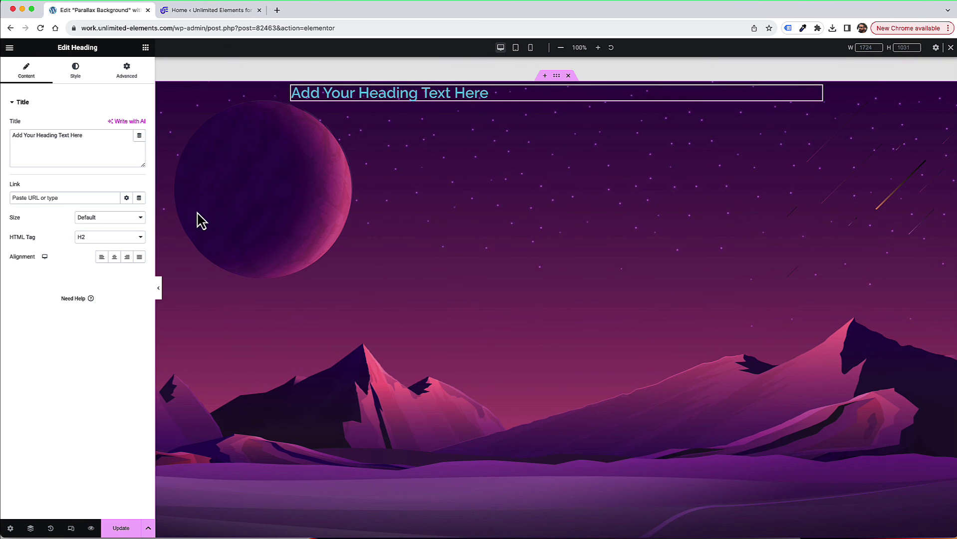
pyautogui.click(115, 257)
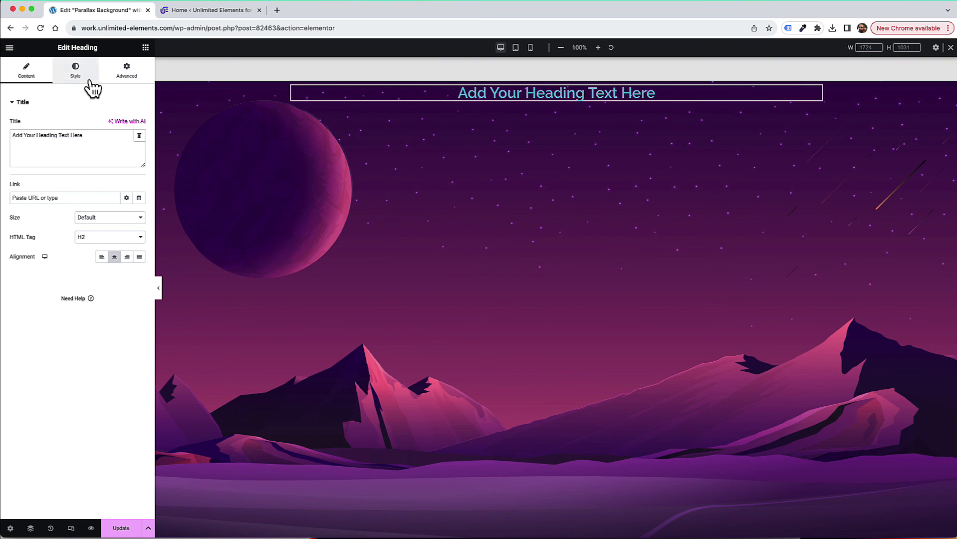
# Set the parallax container's Justify Content to Center so the heading sits in its vertical middle
pyautogui.scroll(-1, 540, 101)
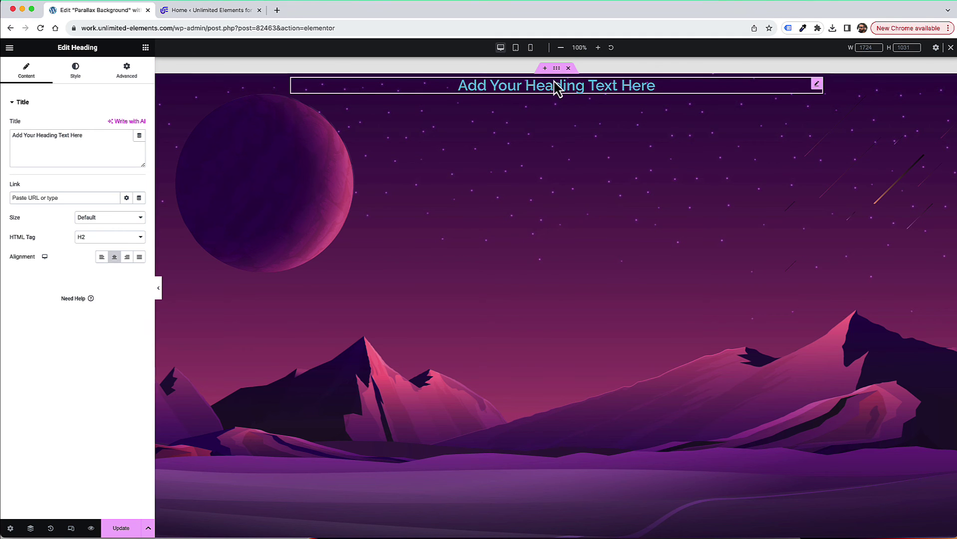
pyautogui.click(556, 69)
pyautogui.click(20, 68)
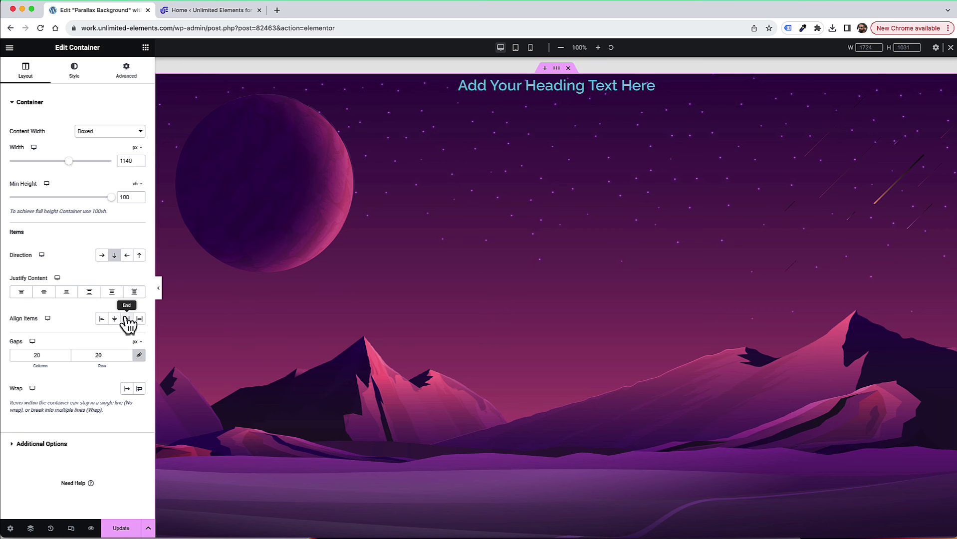
pyautogui.click(44, 293)
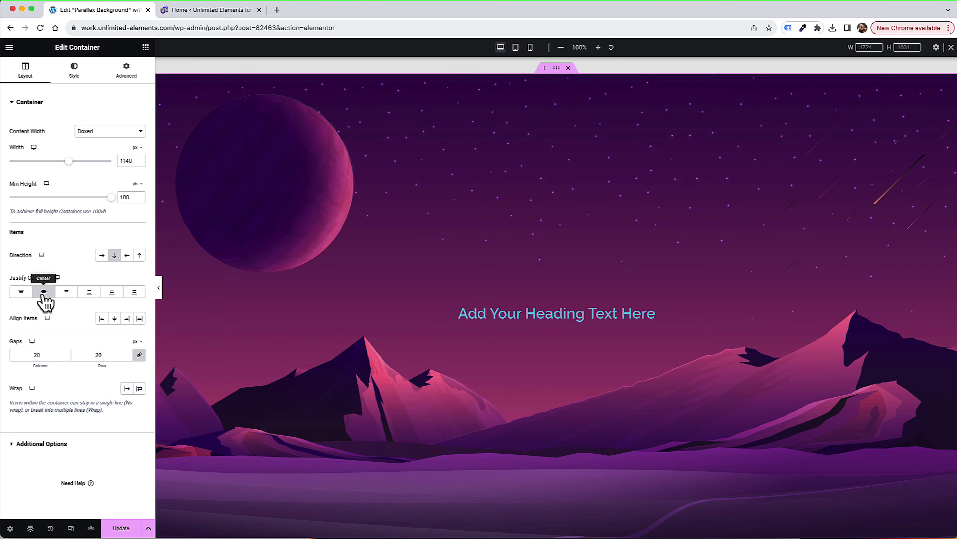
# Replace the heading's placeholder title with "Parallax Background"
pyautogui.click(531, 319)
pyautogui.doubleClick(78, 148)
pyautogui.tripleClick(78, 149)
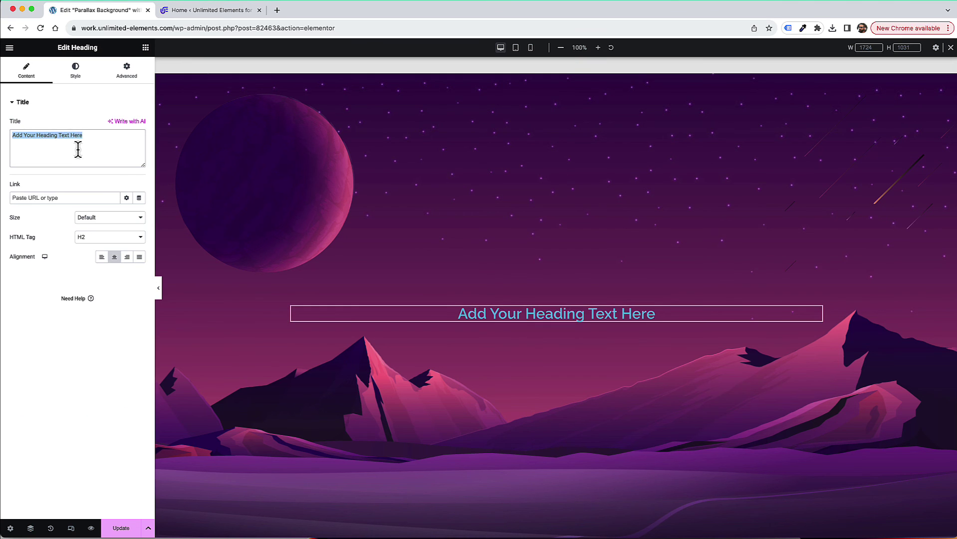
pyautogui.write('Parallax')
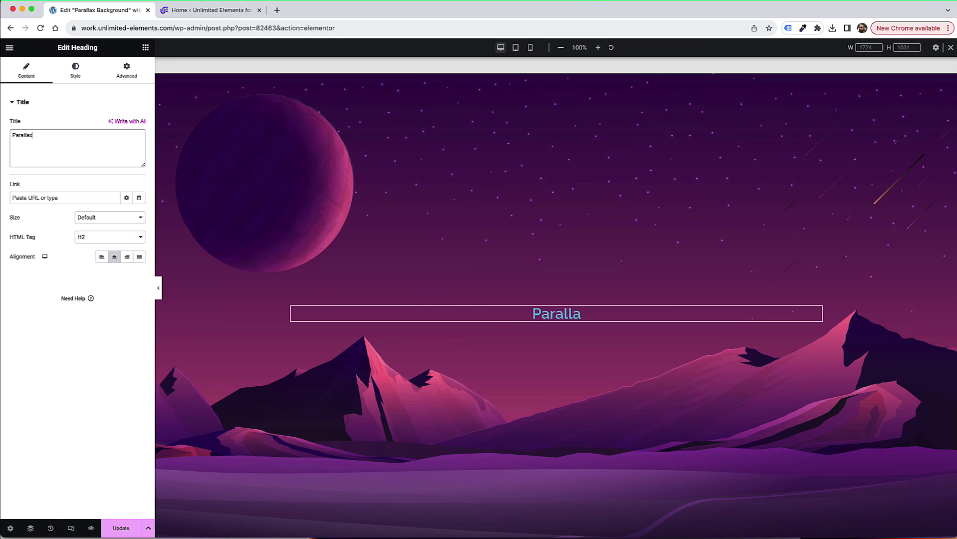
pyautogui.write(' Background')
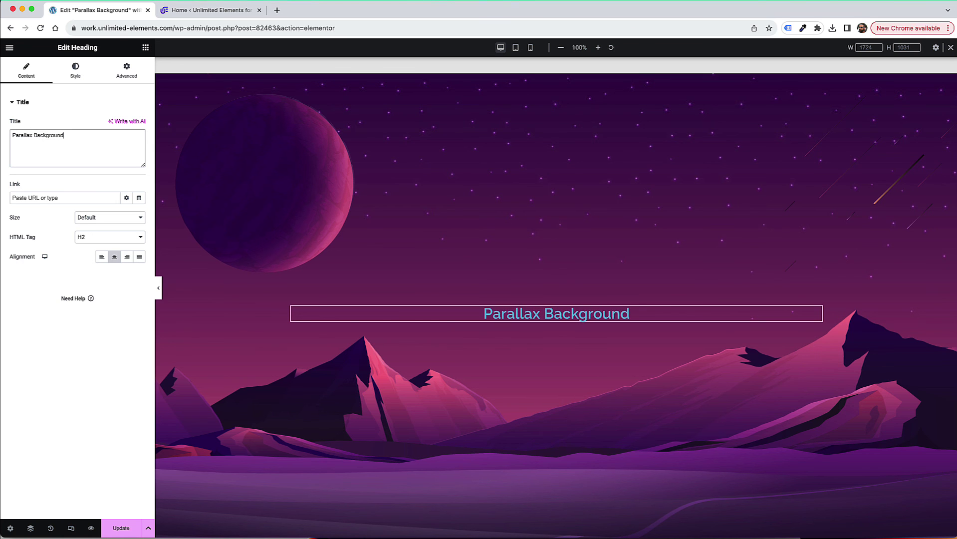
# Set the heading's text color to white
pyautogui.click(75, 70)
pyautogui.click(140, 125)
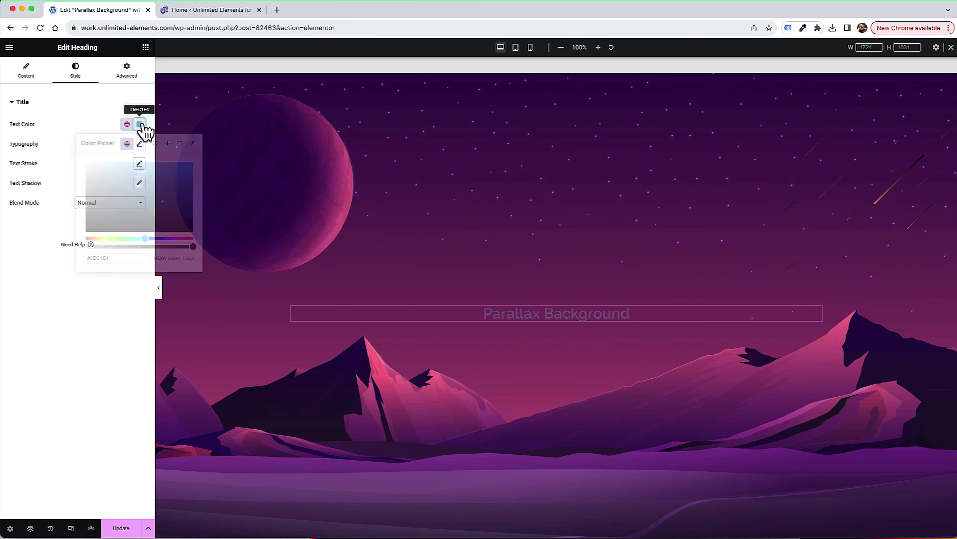
pyautogui.moveTo(131, 174); pyautogui.dragTo(77, 156)
pyautogui.click(48, 246)
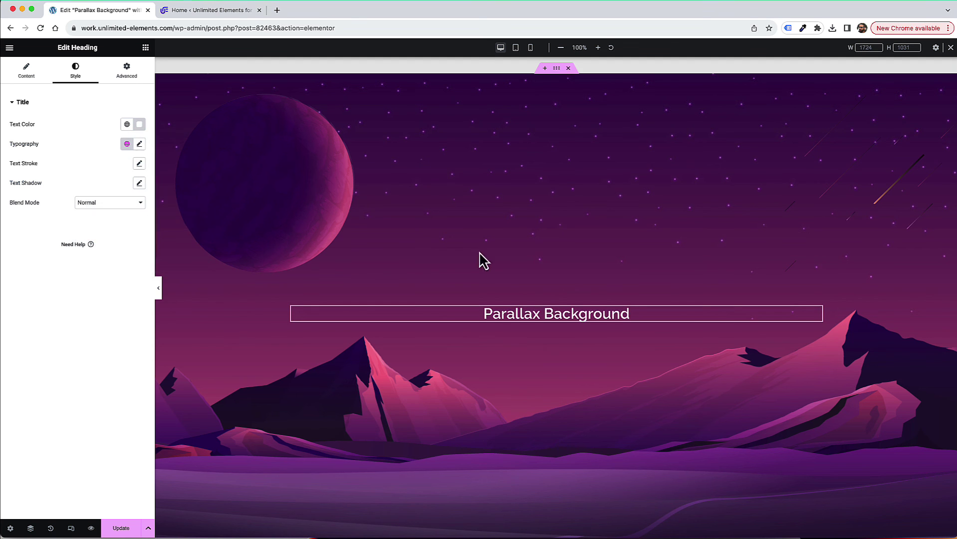
# Check how the heading moves with the parallax layers when the page is scrolled
pyautogui.scroll(-4, 632, 229)
pyautogui.scroll(5, 633, 228)
pyautogui.scroll(1, 634, 228)
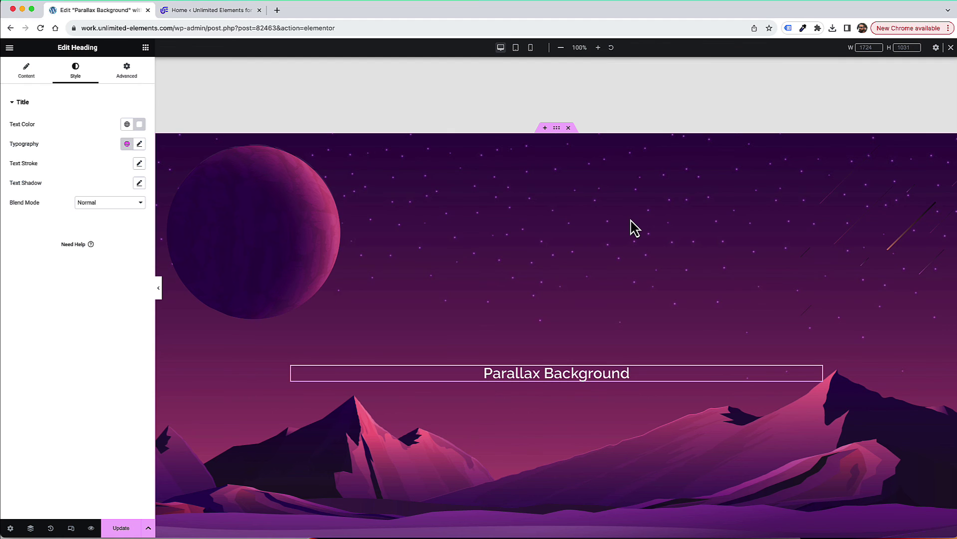
pyautogui.scroll(-2, 634, 229)
pyautogui.scroll(-3, 634, 229)
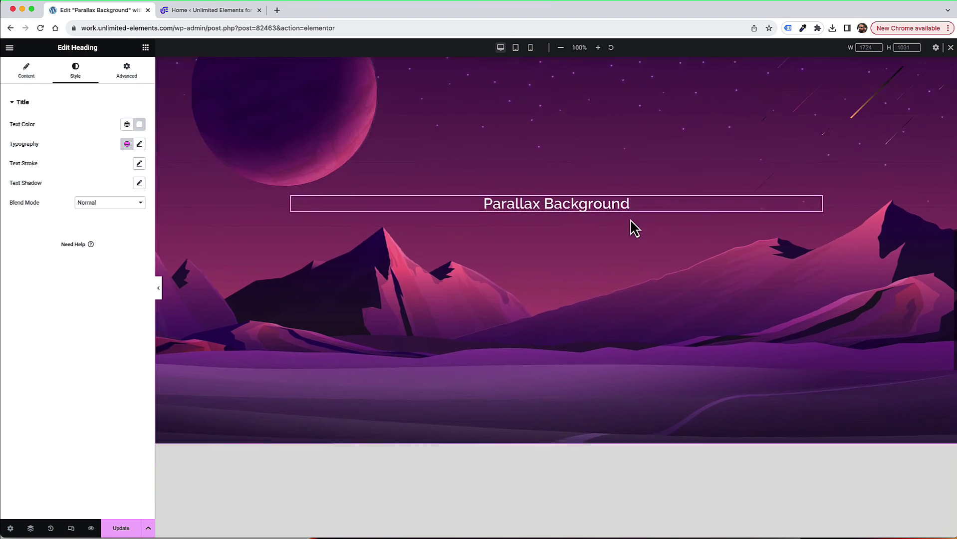
pyautogui.scroll(3, 634, 228)
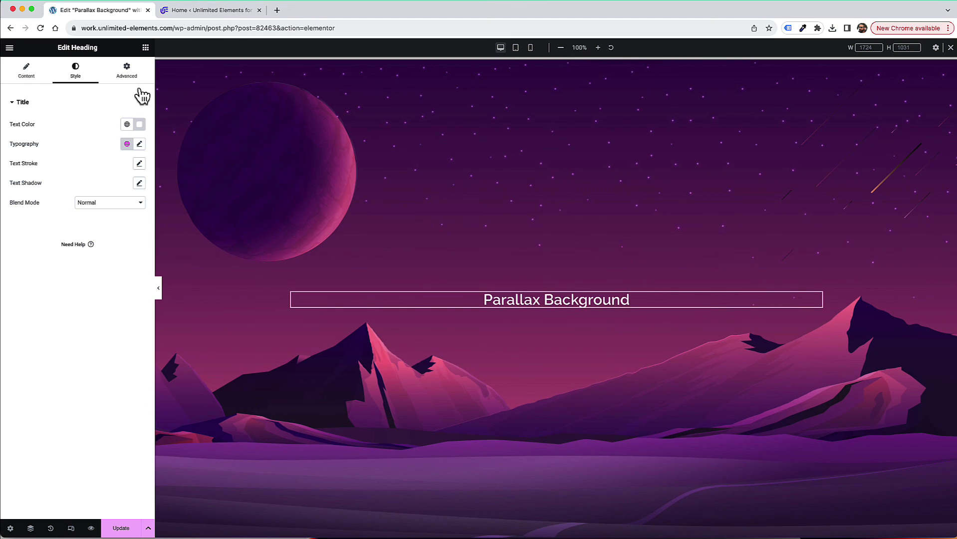
# Turn on the heading's Scrolling Effects and enable the Scale effect with the default Scale Up direction and speed 4
pyautogui.click(131, 75)
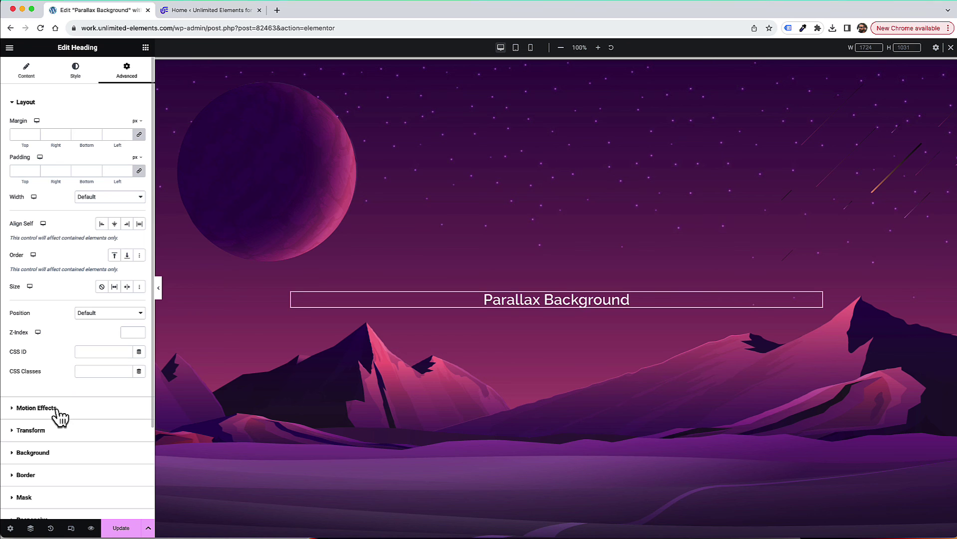
pyautogui.click(36, 408)
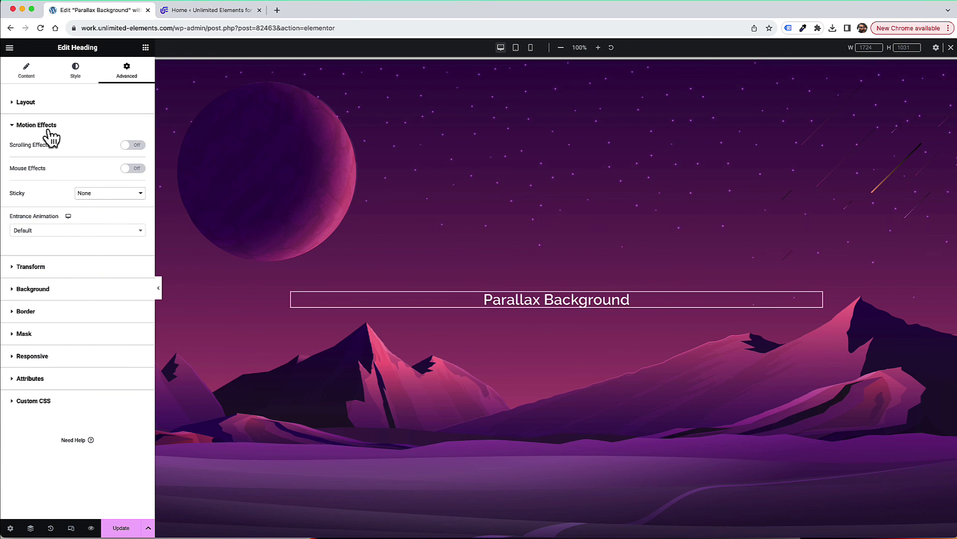
pyautogui.click(133, 145)
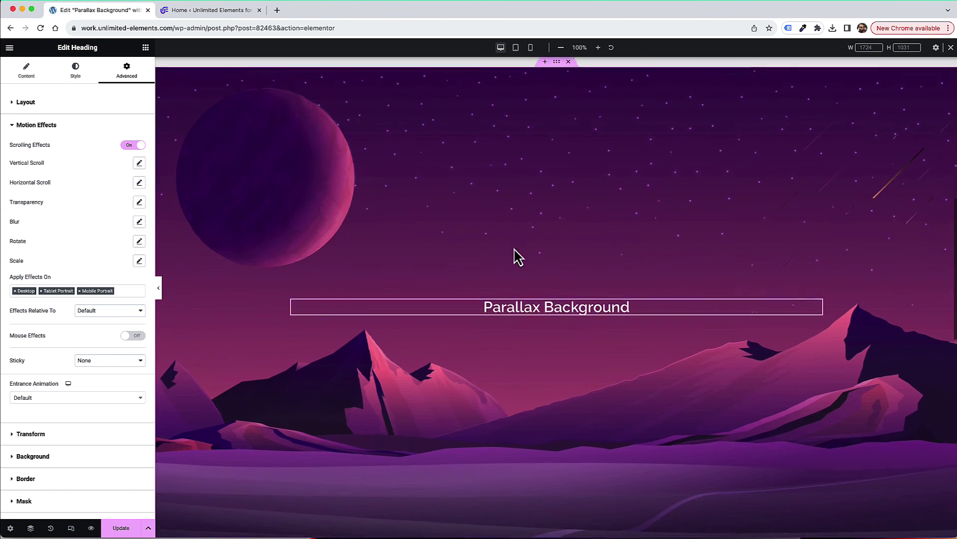
pyautogui.scroll(-1, 514, 257)
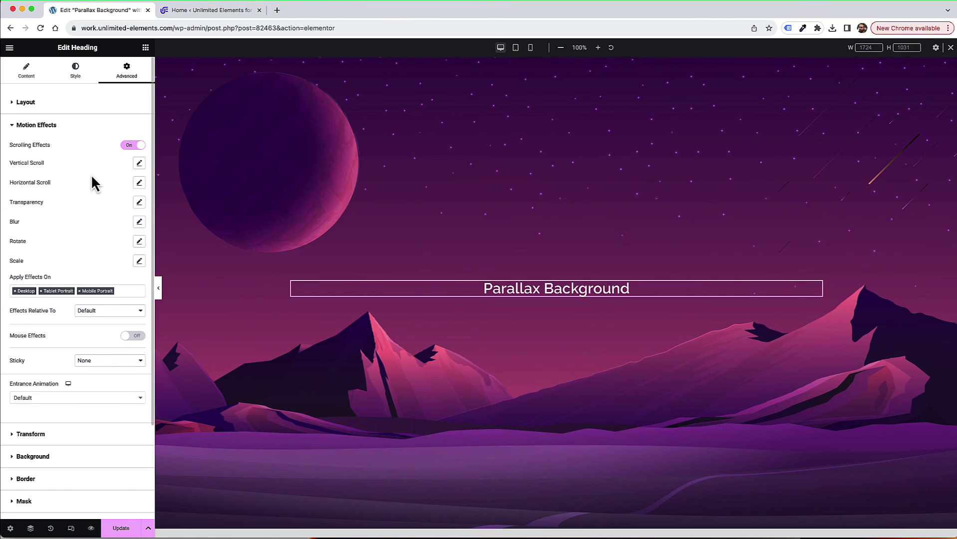
pyautogui.click(139, 260)
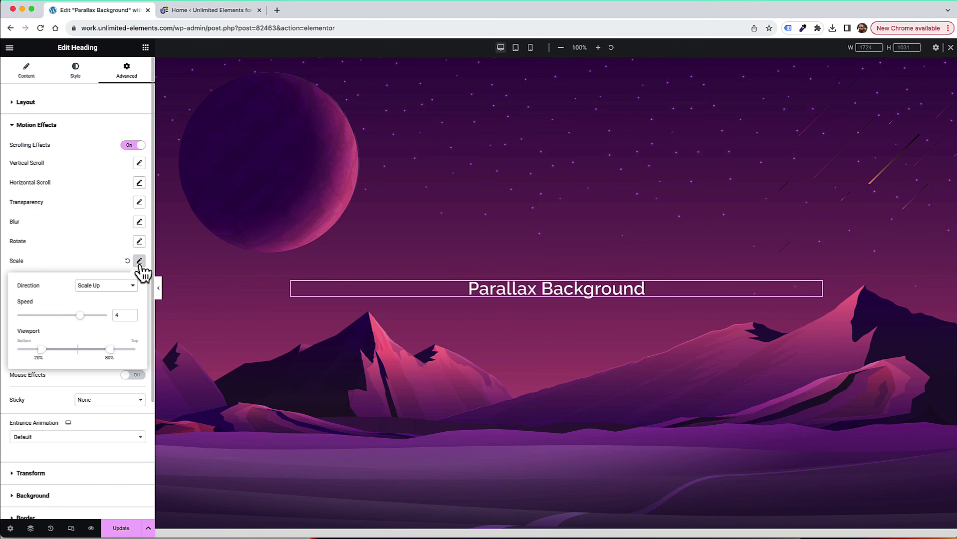
# Scroll the page back and forth to examine the heading's Scale Up effect over the parallax background
pyautogui.scroll(3, 472, 267)
pyautogui.scroll(-4, 471, 267)
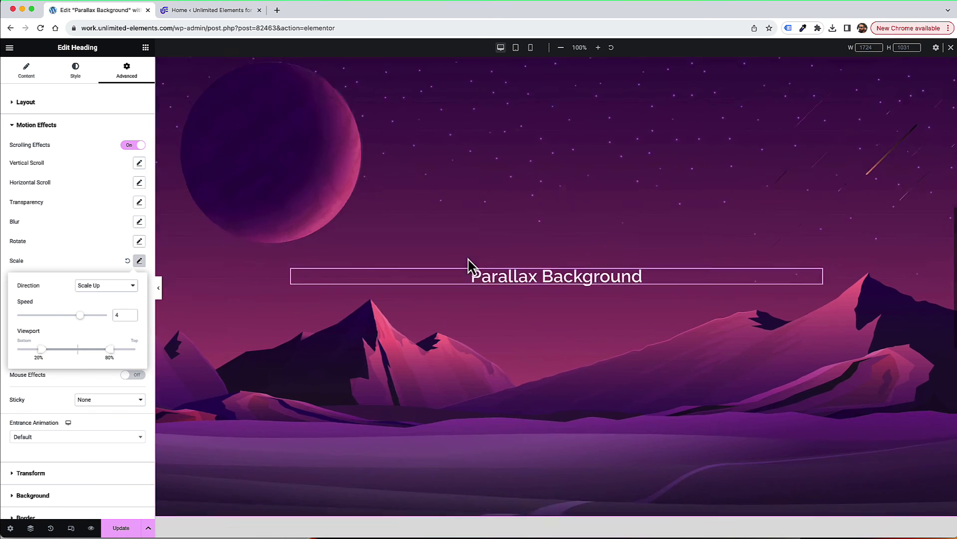
pyautogui.scroll(-2, 471, 267)
pyautogui.scroll(4, 471, 267)
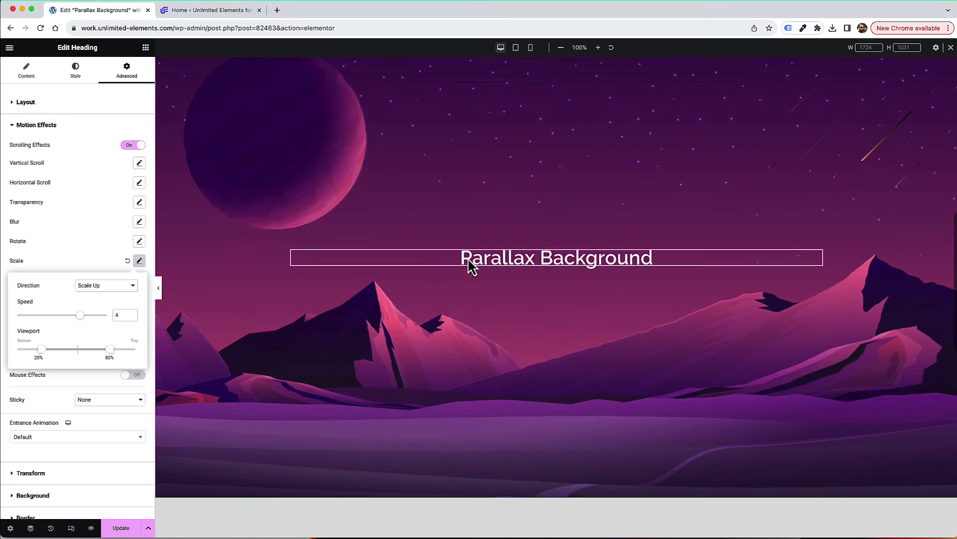
pyautogui.scroll(3, 469, 265)
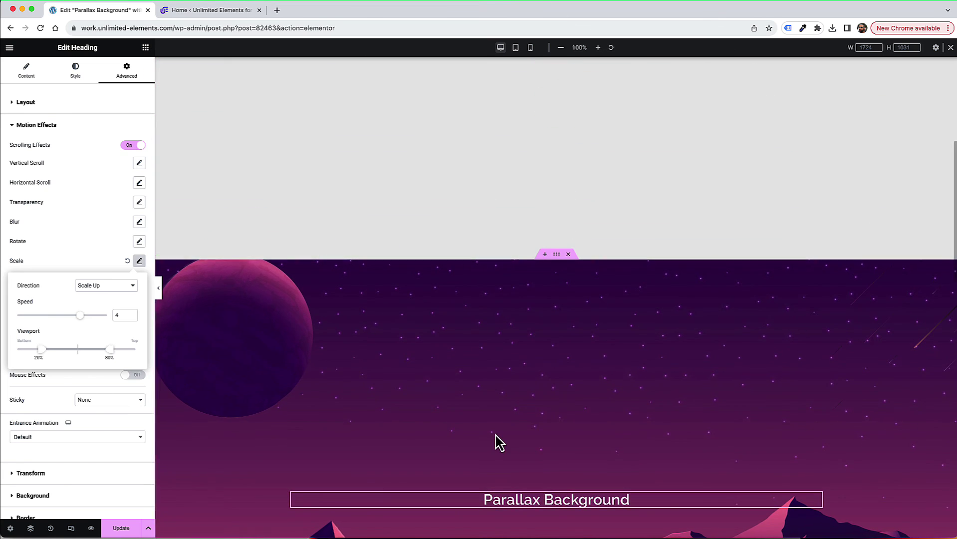
pyautogui.scroll(-4, 498, 442)
pyautogui.scroll(-4, 497, 438)
pyautogui.scroll(6, 497, 439)
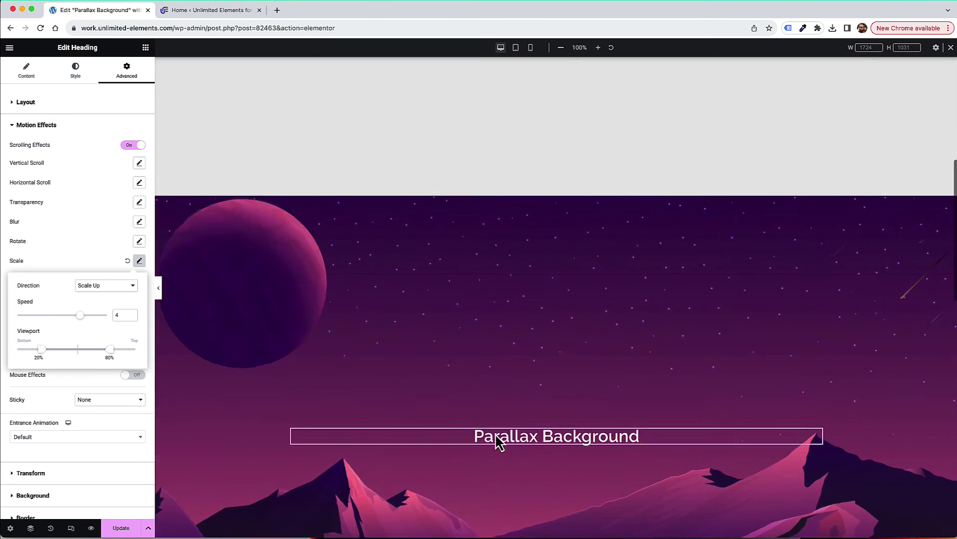
pyautogui.scroll(-5, 498, 442)
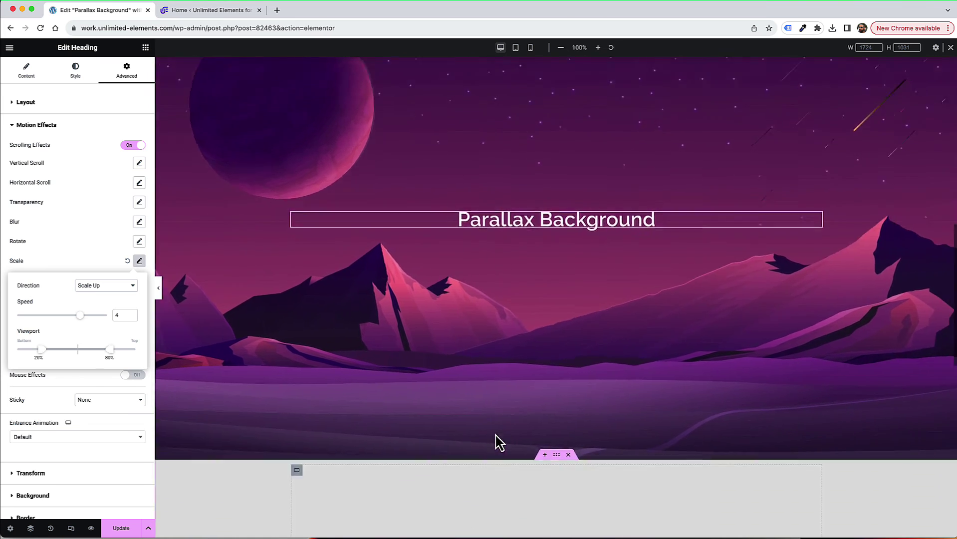
pyautogui.scroll(4, 497, 442)
pyautogui.scroll(3, 497, 442)
pyautogui.scroll(-6, 497, 443)
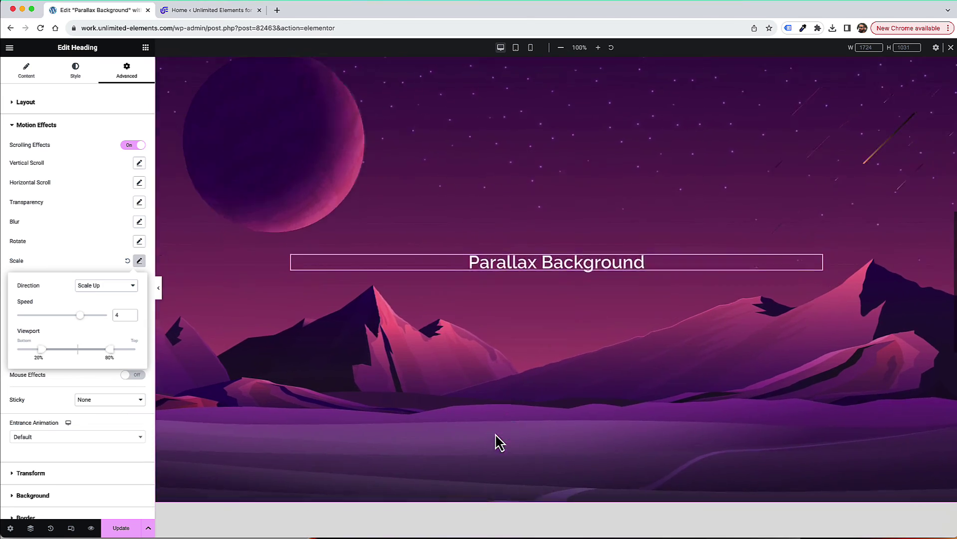
pyautogui.scroll(5, 498, 442)
pyautogui.scroll(-3, 497, 442)
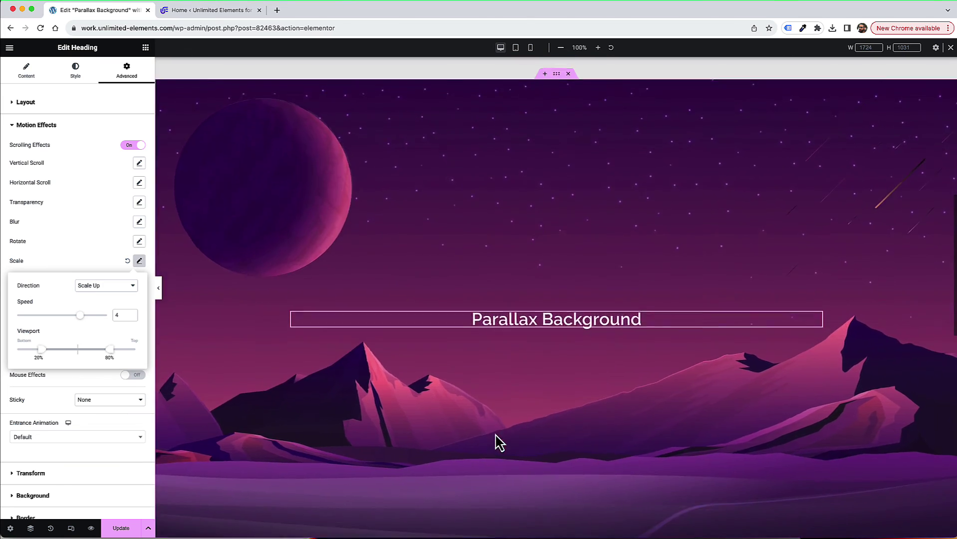
pyautogui.scroll(-1, 499, 442)
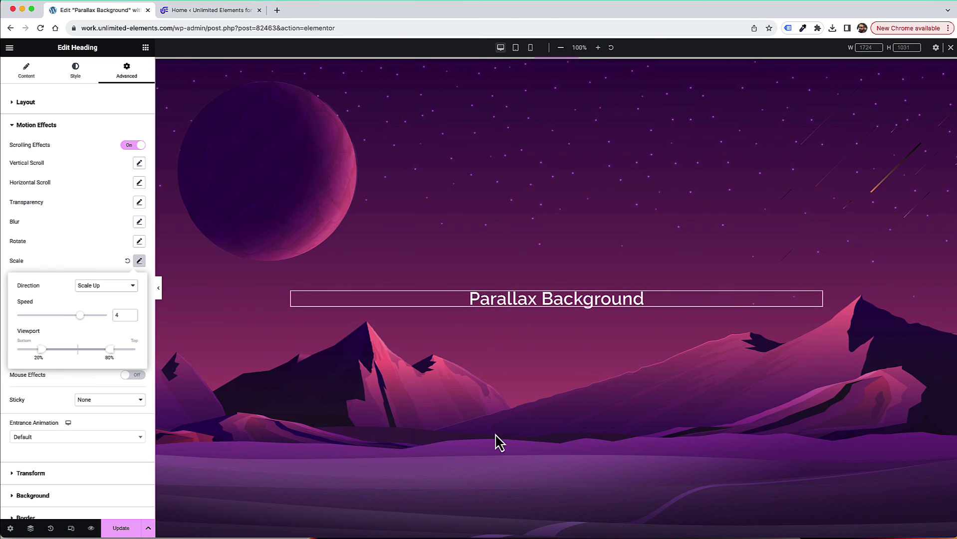